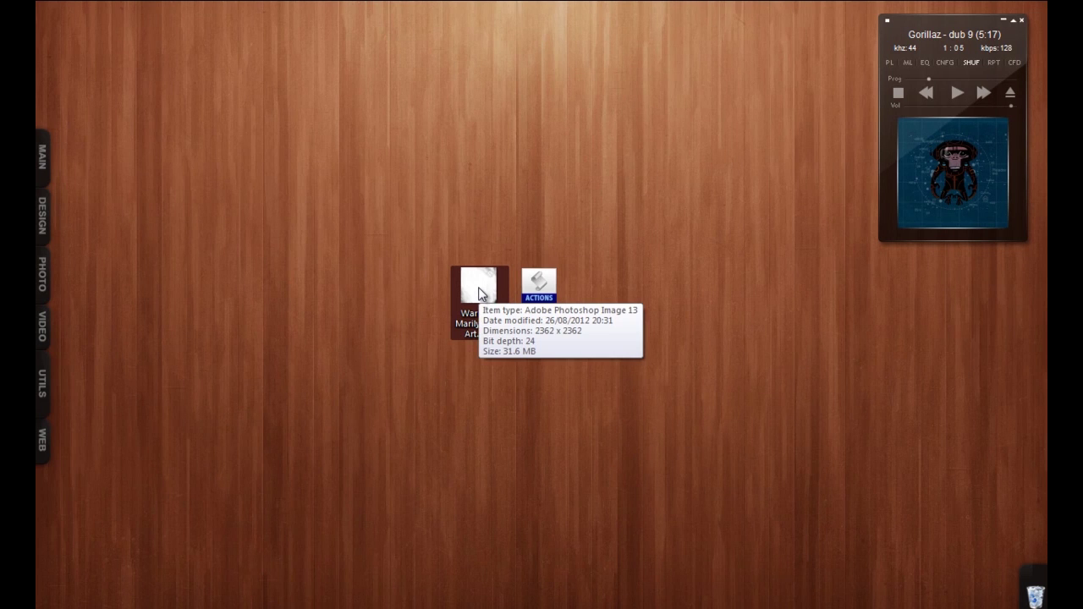
# Place the stock portrait in Warhol's Marilyn Pop Art.psd and scale it to about 348% so it covers the canvas.
pyautogui.doubleClick(478, 294)
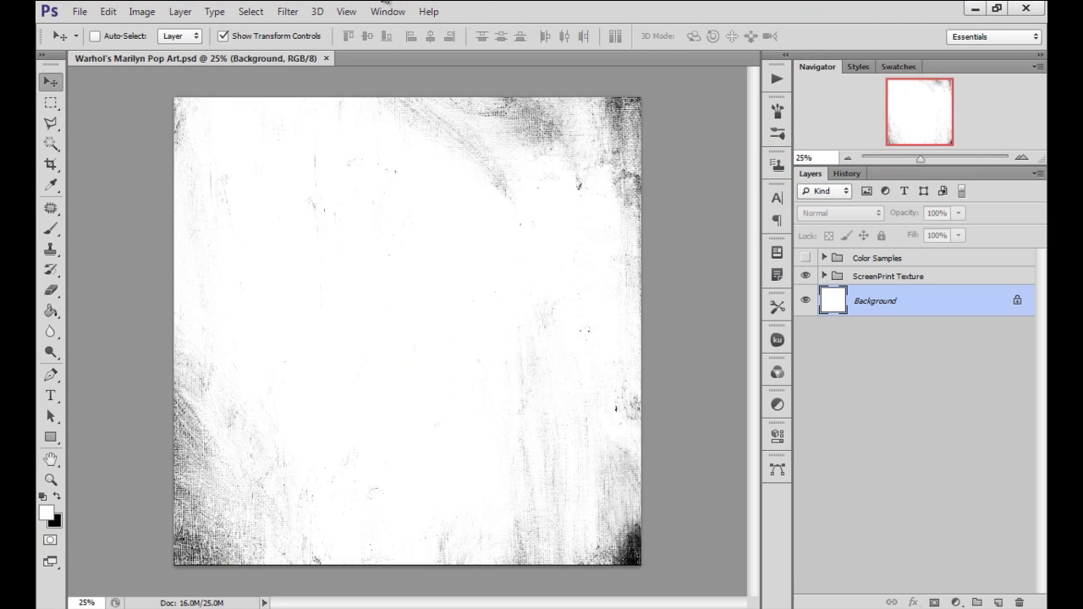
pyautogui.click(317, 38)
pyautogui.moveTo(275, 207); pyautogui.dragTo(500, 307)
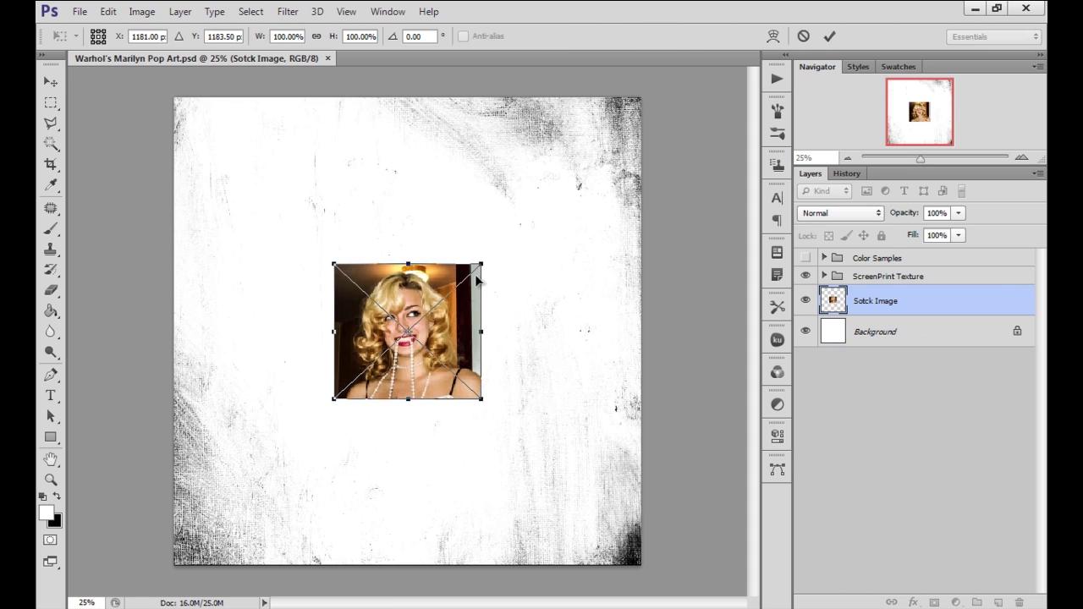
pyautogui.moveTo(484, 263); pyautogui.dragTo(665, 97)
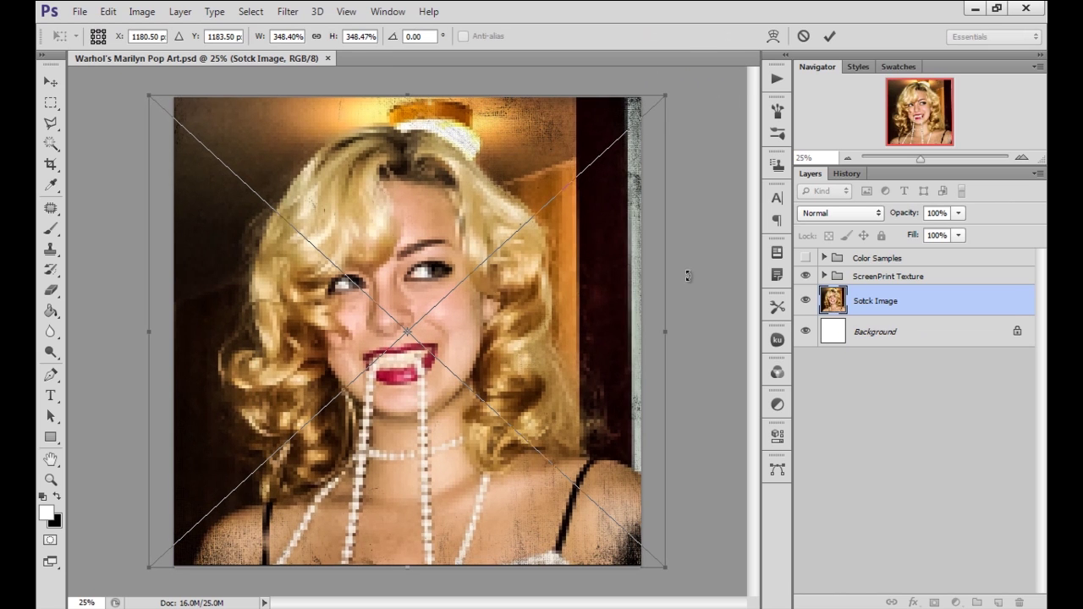
pyautogui.press('Return')
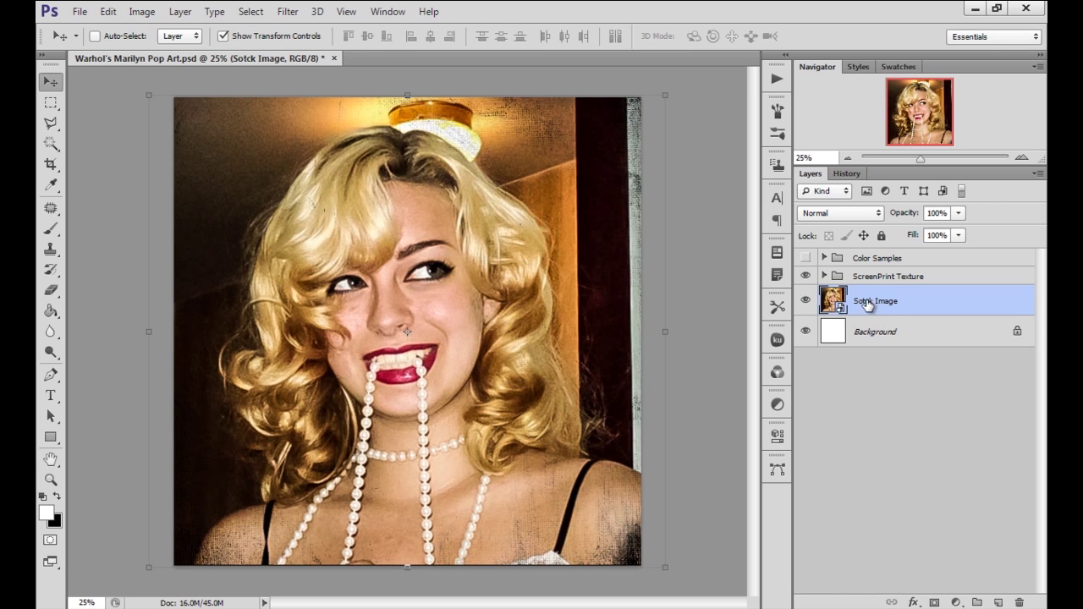
# Hide the ScreenPrint Texture group and start a Pen path along the woman's left-hand shoulder up to her hair.
pyautogui.press('p')
pyautogui.click(1022, 158)
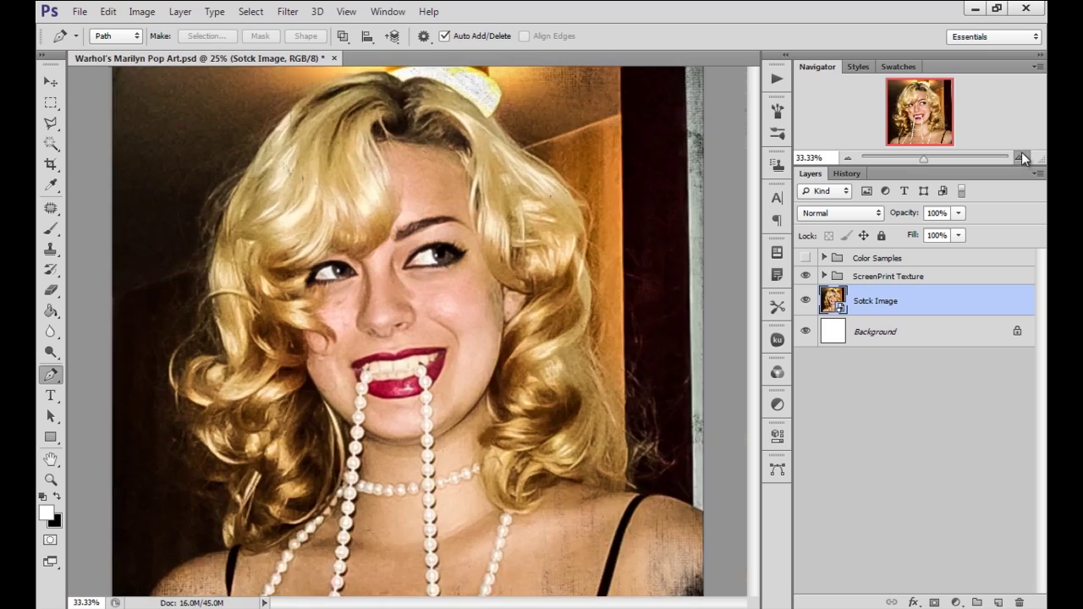
pyautogui.click(1022, 158)
pyautogui.click(1022, 158)
pyautogui.moveTo(911, 124); pyautogui.dragTo(908, 142)
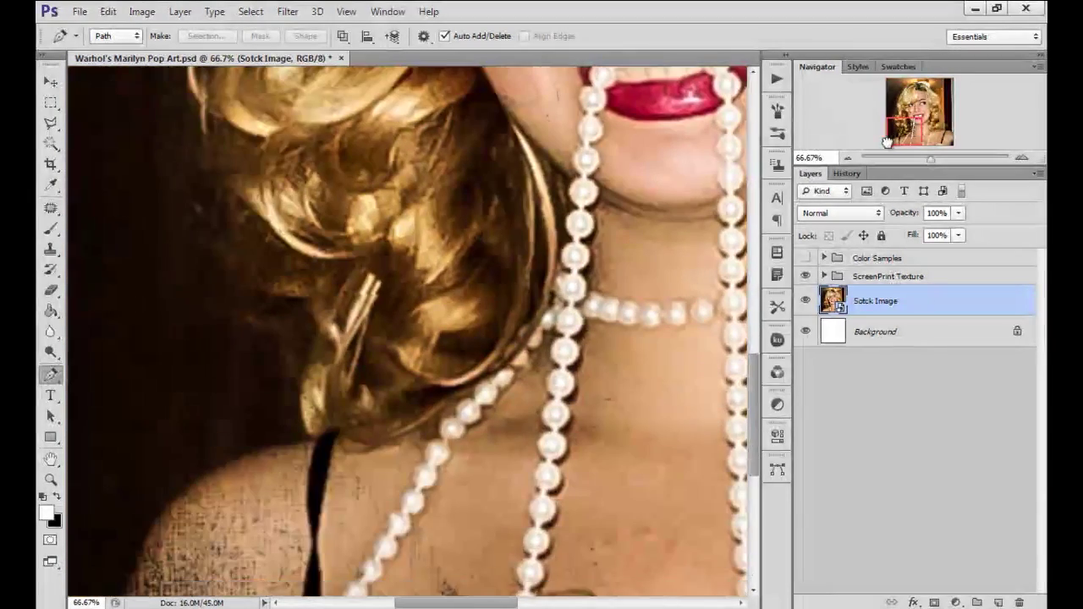
pyautogui.moveTo(298, 518); pyautogui.dragTo(350, 373)
pyautogui.click(804, 276)
pyautogui.click(152, 461)
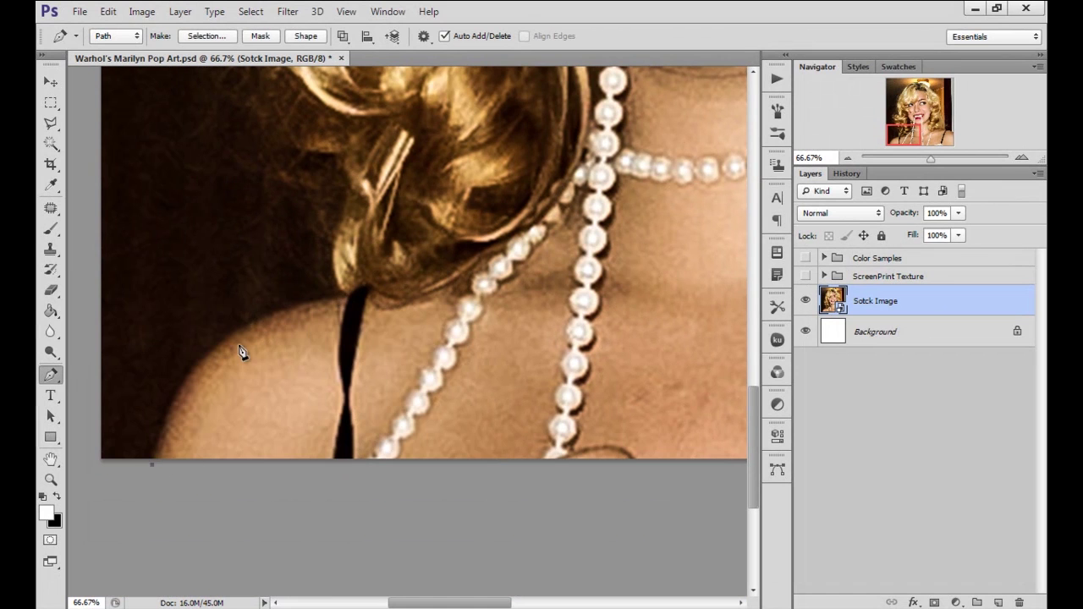
pyautogui.moveTo(250, 324)
pyautogui.mouseDown()
pyautogui.moveTo(343, 292)
pyautogui.moveTo(251, 332)
pyautogui.mouseUp()
pyautogui.moveTo(343, 294); pyautogui.dragTo(372, 291)
# Continue the path around the lower curls on the left side of the hair, with a corner where the direction changes.
pyautogui.moveTo(339, 225); pyautogui.dragTo(370, 187)
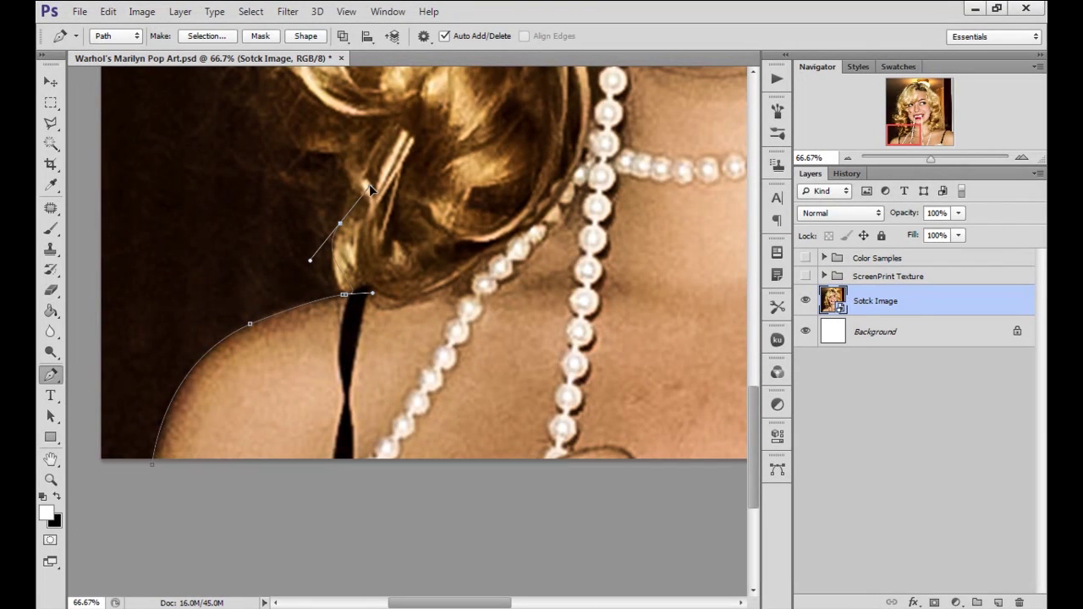
pyautogui.keyDown('alt'); pyautogui.click(339, 224); pyautogui.keyUp('alt')
pyautogui.scroll(5, 359, 338)
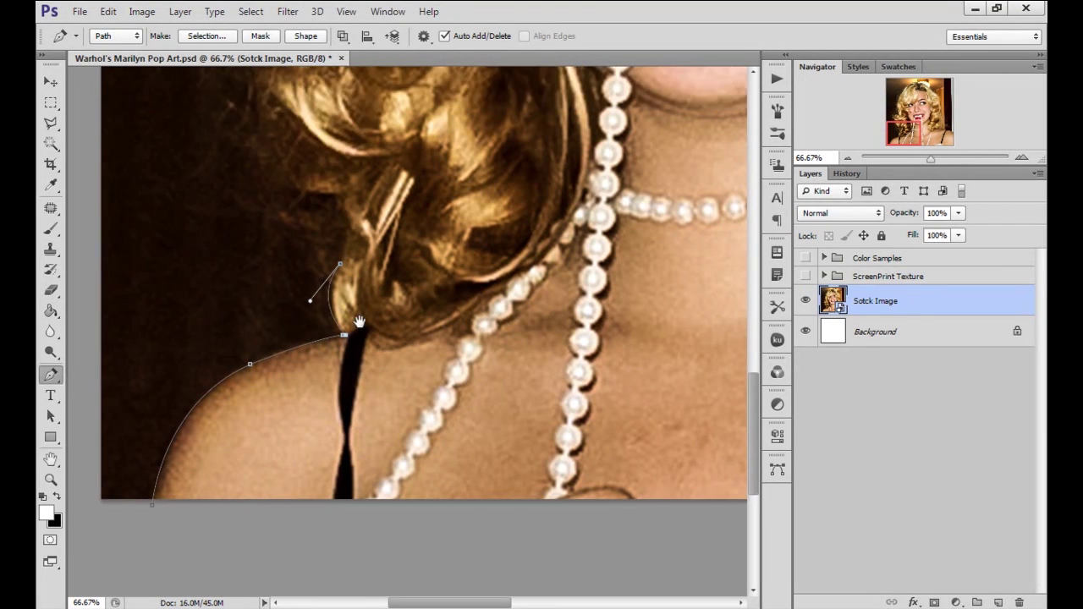
pyautogui.click(364, 422)
pyautogui.moveTo(297, 377); pyautogui.dragTo(283, 356)
pyautogui.click(271, 273)
pyautogui.moveTo(273, 267); pyautogui.dragTo(280, 252)
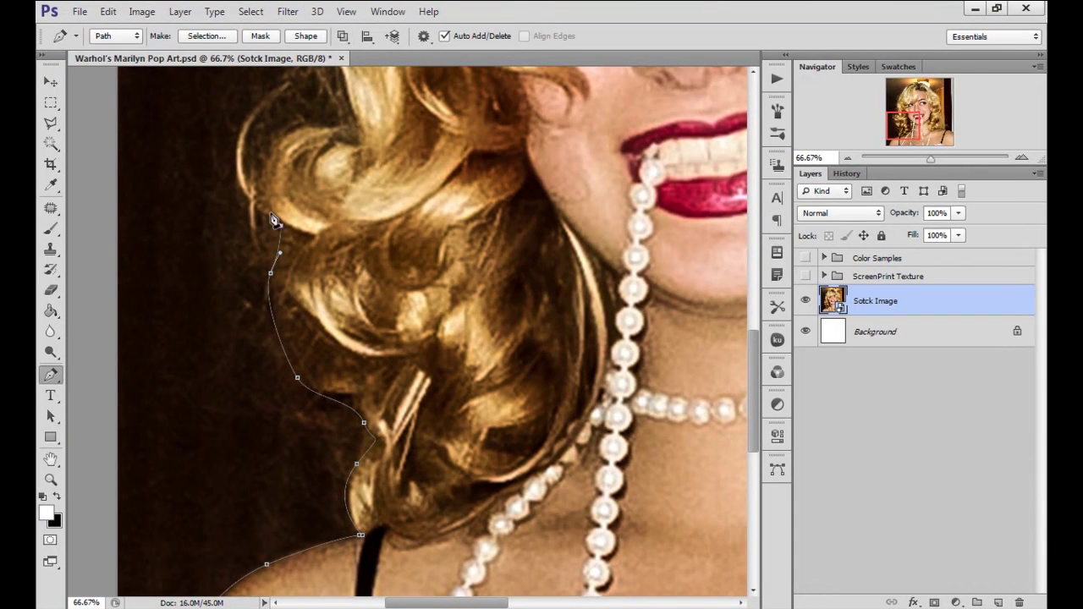
# Extend the path around the large outer curl and up the left side of the hair beside the face.
pyautogui.scroll(5, 273, 221)
pyautogui.hscroll(-1, 274, 221)
pyautogui.moveTo(376, 375); pyautogui.dragTo(422, 341)
pyautogui.keyDown('alt'); pyautogui.click(349, 377); pyautogui.keyUp('alt')
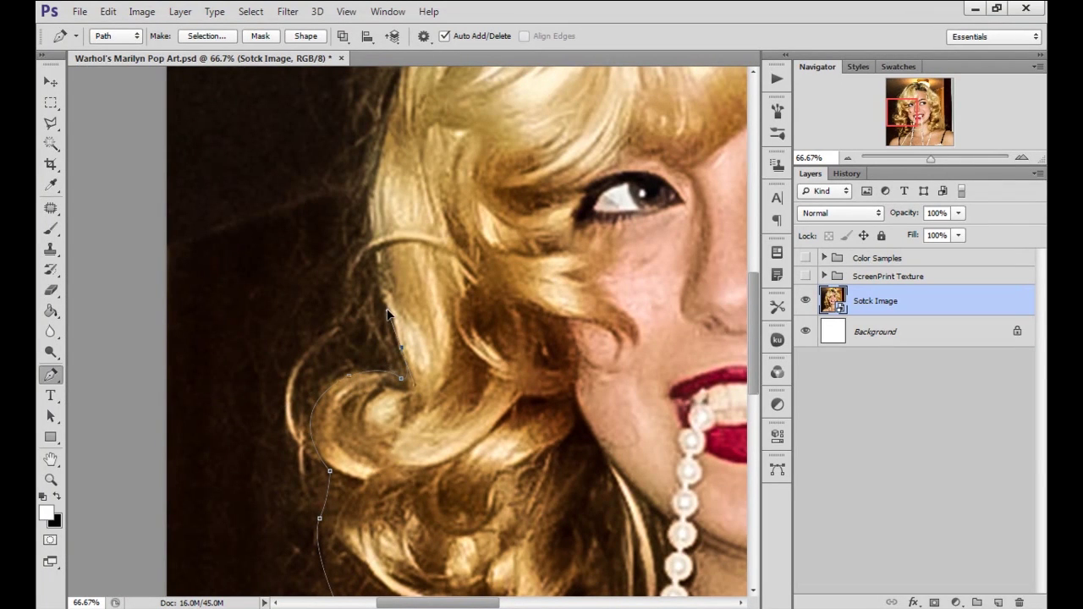
pyautogui.scroll(4, 396, 347)
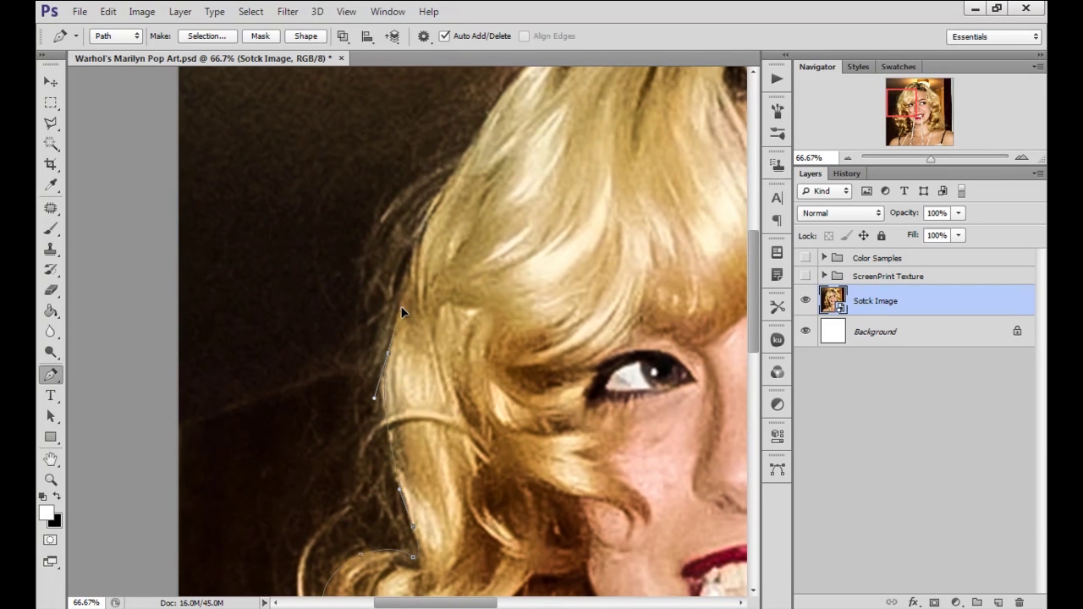
# Trace the upper left side of the hair and over the crown to the parting.
pyautogui.scroll(4, 450, 220)
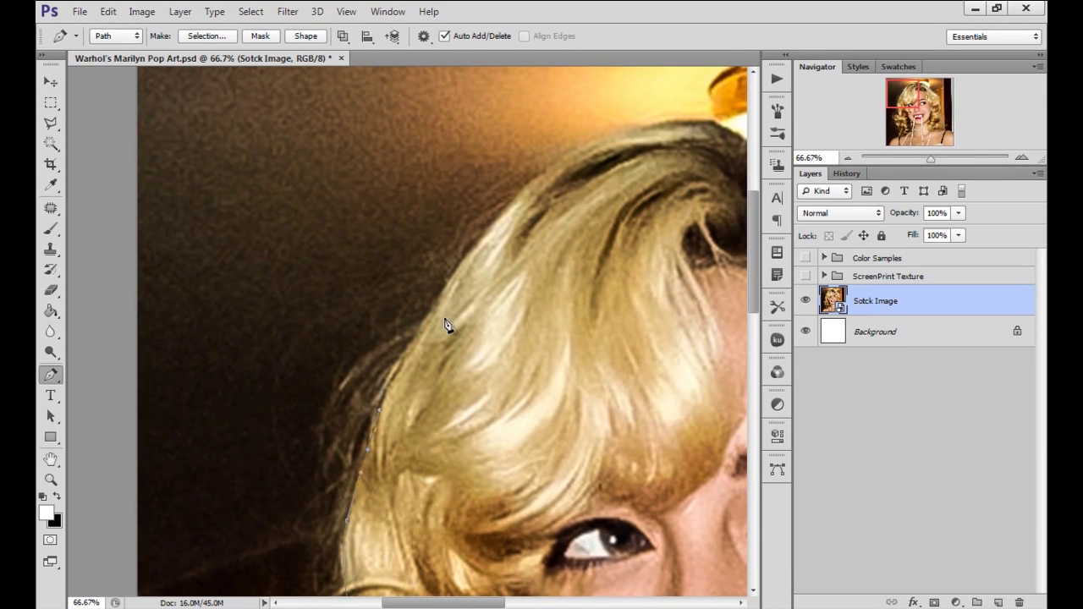
pyautogui.click(475, 250)
pyautogui.moveTo(583, 145); pyautogui.dragTo(627, 130)
pyautogui.hscroll(5, 507, 220)
pyautogui.scroll(2, 508, 220)
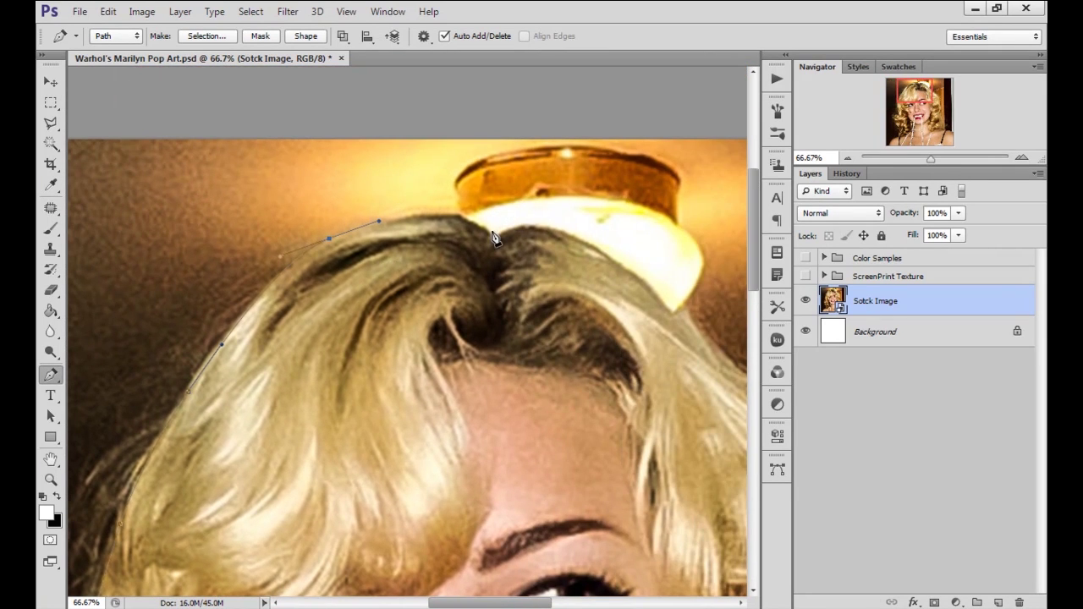
pyautogui.moveTo(492, 235); pyautogui.dragTo(527, 279)
# Carry the path from the parting past the ceiling lamp and down the upper right side of the hair.
pyautogui.hscroll(2, 501, 245)
pyautogui.scroll(-1, 503, 236)
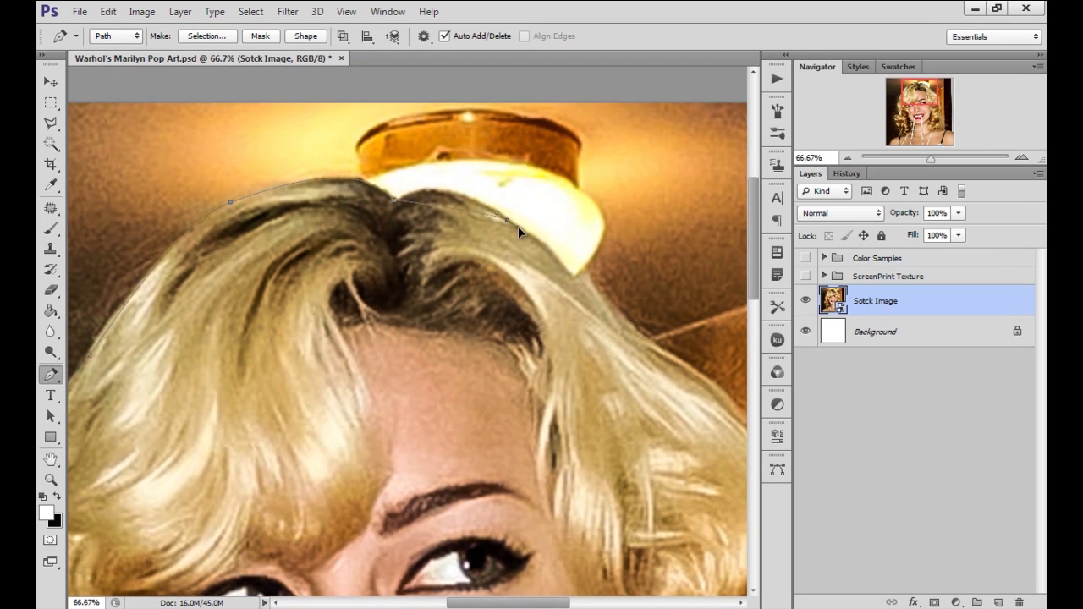
pyautogui.moveTo(572, 269); pyautogui.dragTo(574, 272)
pyautogui.hscroll(4, 455, 251)
pyautogui.scroll(-3, 454, 252)
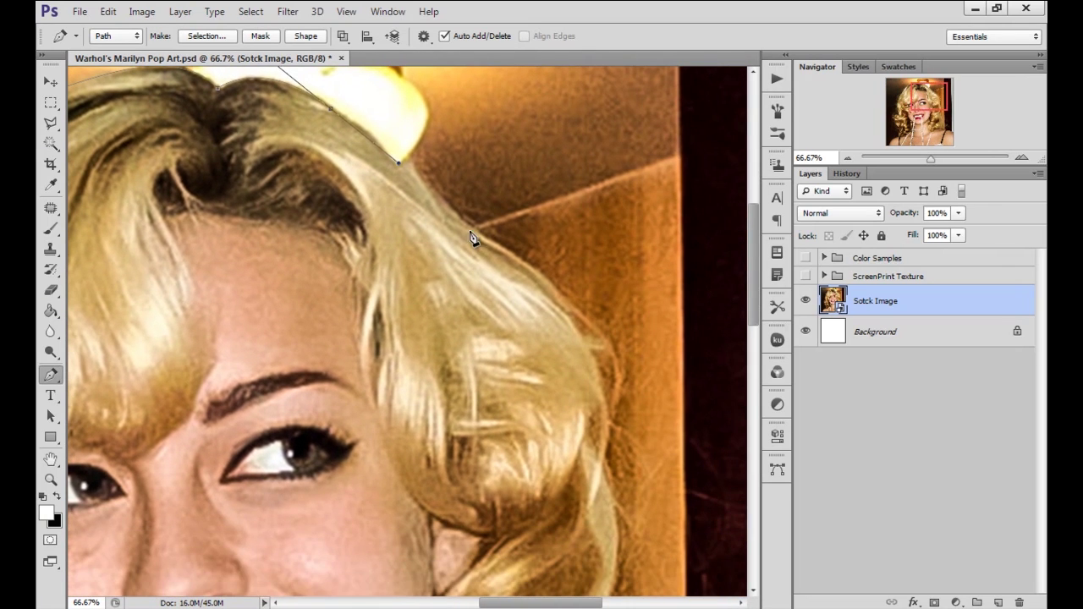
pyautogui.moveTo(574, 337); pyautogui.dragTo(572, 416)
# Trace the lower right side of the hair down to where the curls meet the shoulder.
pyautogui.hscroll(1, 584, 355)
pyautogui.scroll(-4, 584, 355)
pyautogui.scroll(-5, 572, 415)
pyautogui.hscroll(1, 527, 280)
pyautogui.moveTo(524, 274); pyautogui.dragTo(508, 306)
pyautogui.moveTo(572, 373); pyautogui.dragTo(583, 420)
pyautogui.scroll(-5, 567, 381)
pyautogui.hscroll(1, 566, 381)
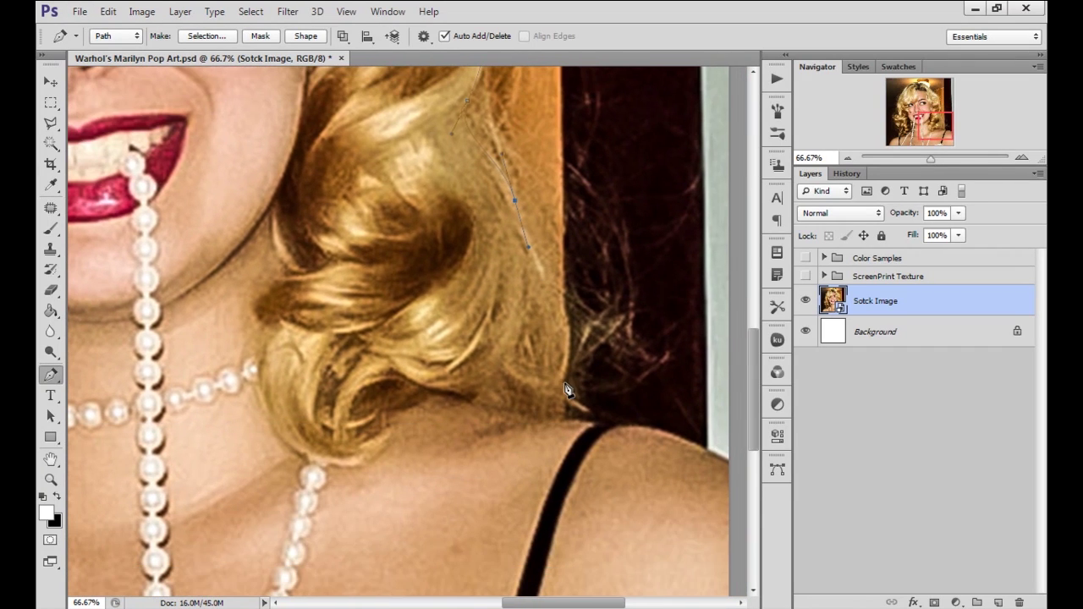
pyautogui.moveTo(563, 415); pyautogui.dragTo(567, 369)
# Curve the path over the right-hand shoulder to a point just beyond the canvas edge.
pyautogui.scroll(-4, 570, 415)
pyautogui.hscroll(1, 570, 416)
pyautogui.scroll(-2, 554, 334)
pyautogui.hscroll(2, 554, 334)
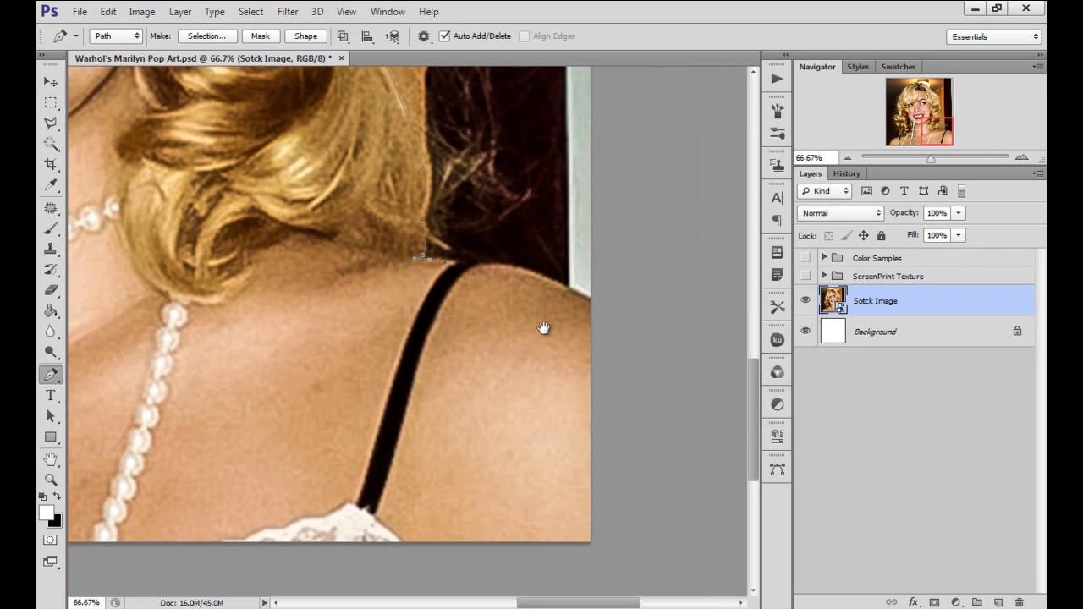
pyautogui.moveTo(627, 355); pyautogui.dragTo(657, 375)
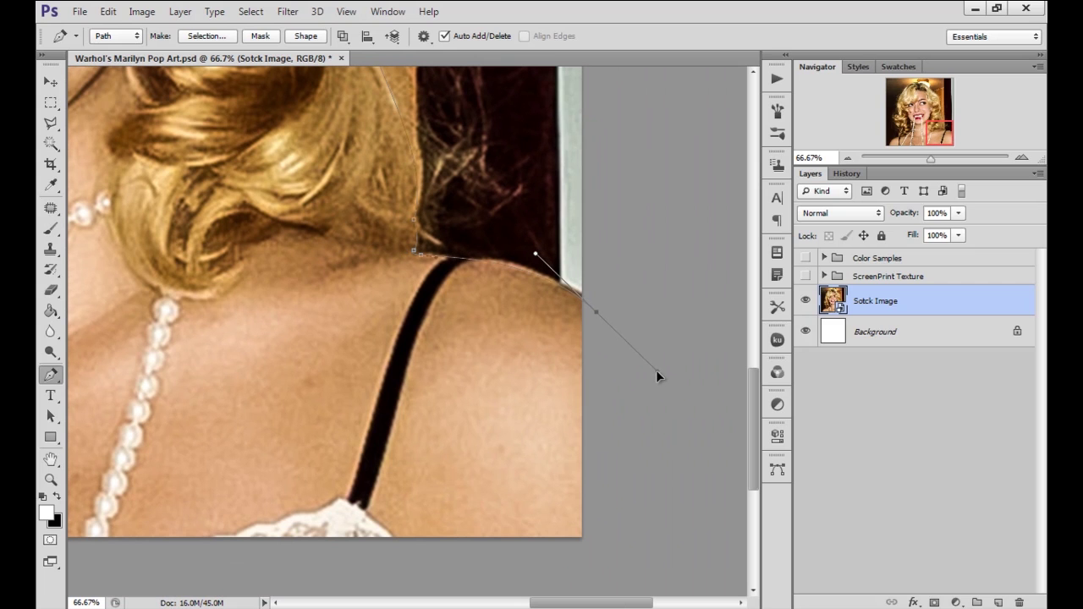
# Run the path below the canvas back to its starting point and close the outline.
pyautogui.scroll(-8, 606, 426)
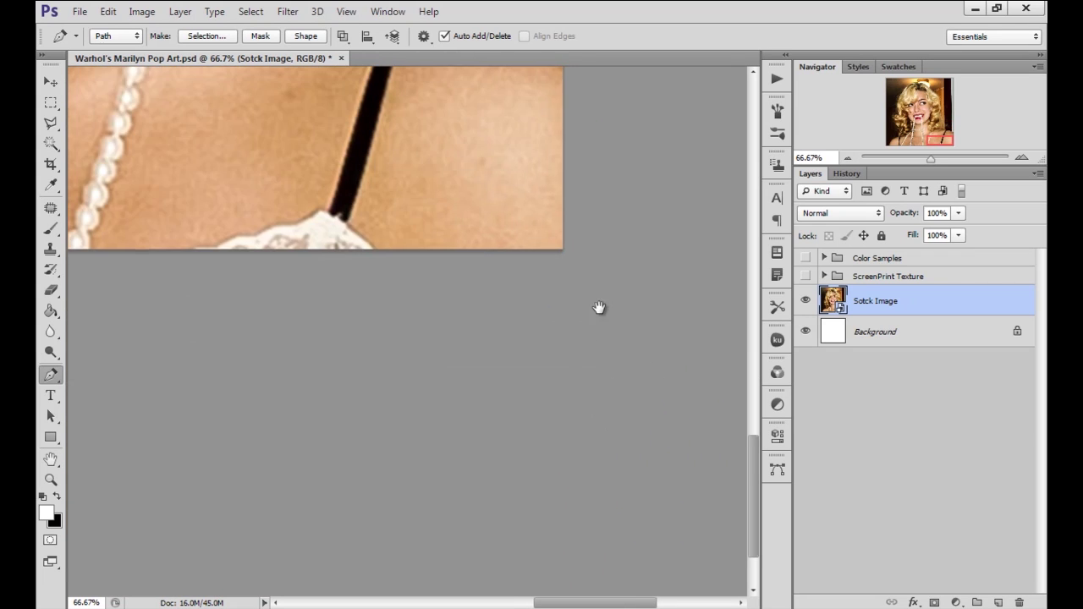
pyautogui.hscroll(-14, 455, 290)
pyautogui.hscroll(-2, 284, 333)
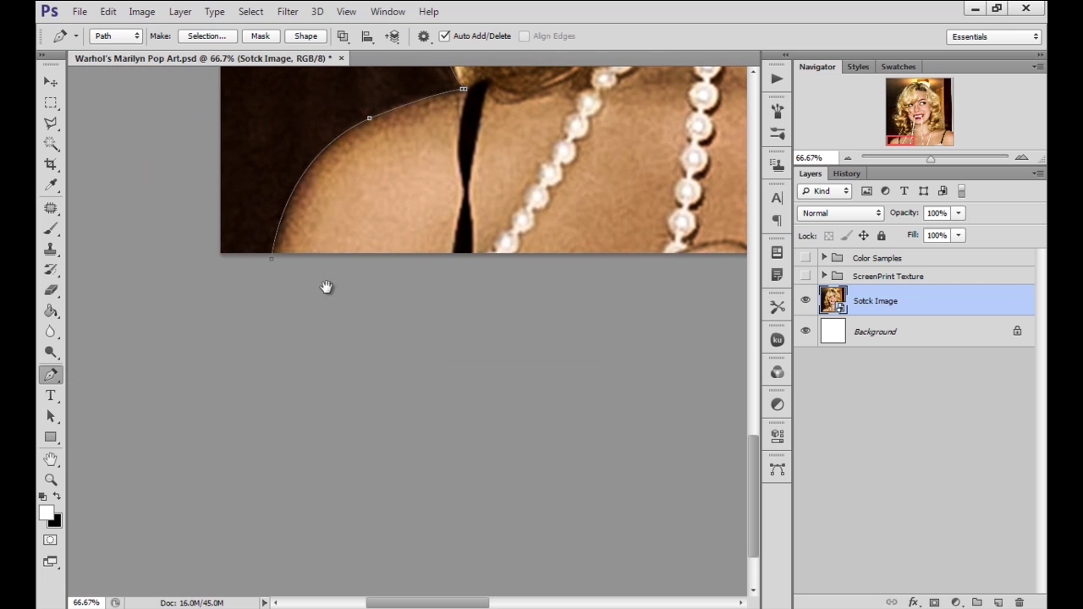
pyautogui.scroll(10, 370, 251)
pyautogui.hscroll(7, 457, 279)
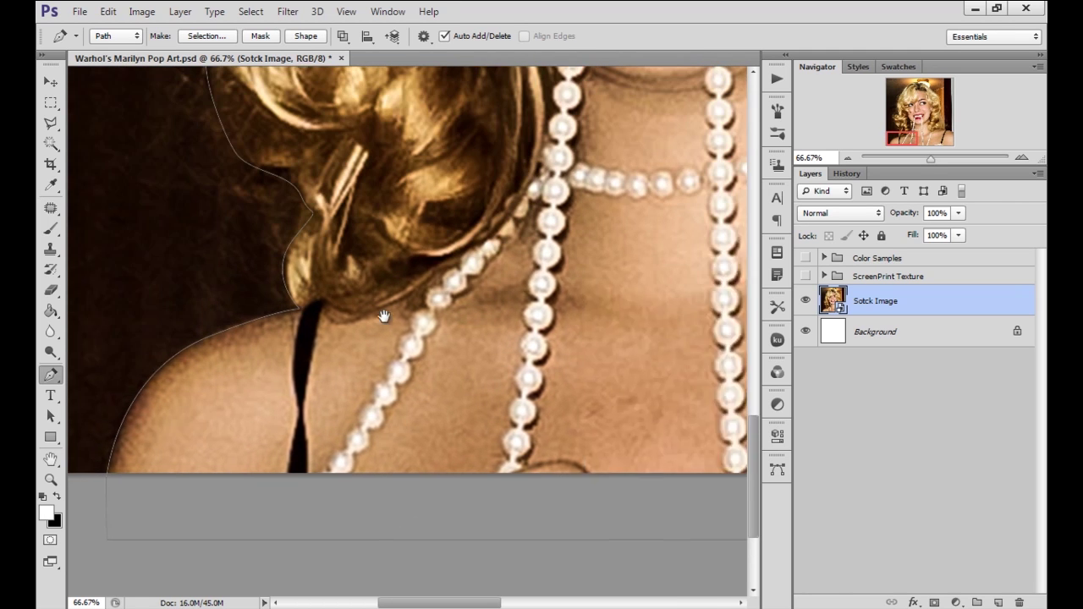
# Turn the closed path into a new selection with a 1-pixel feather and use it as the portrait's layer mask.
pyautogui.click(847, 157)
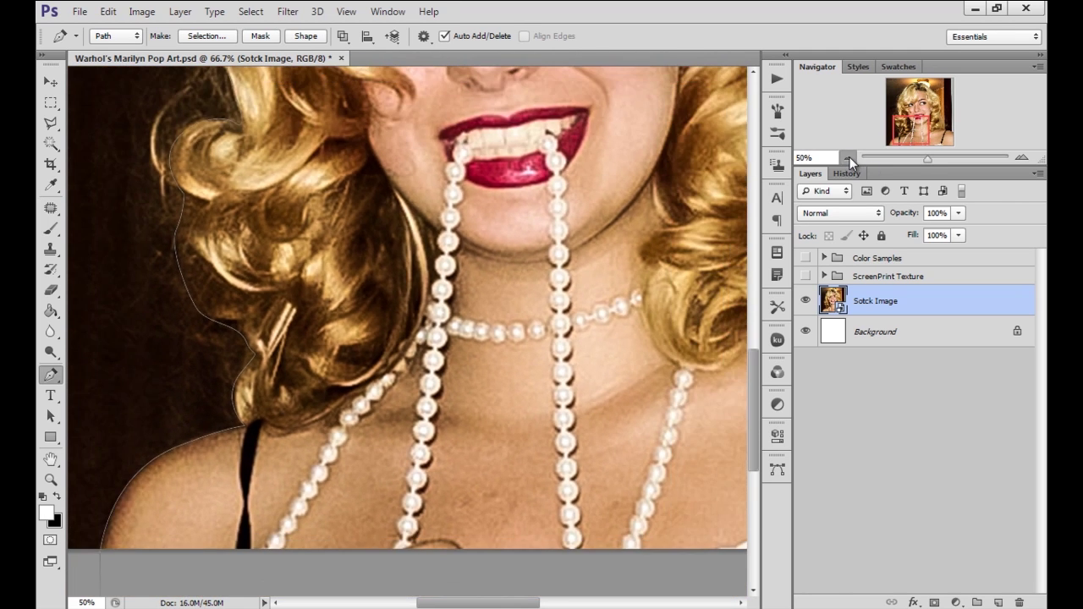
pyautogui.click(849, 157)
pyautogui.click(852, 156)
pyautogui.rightClick(474, 319)
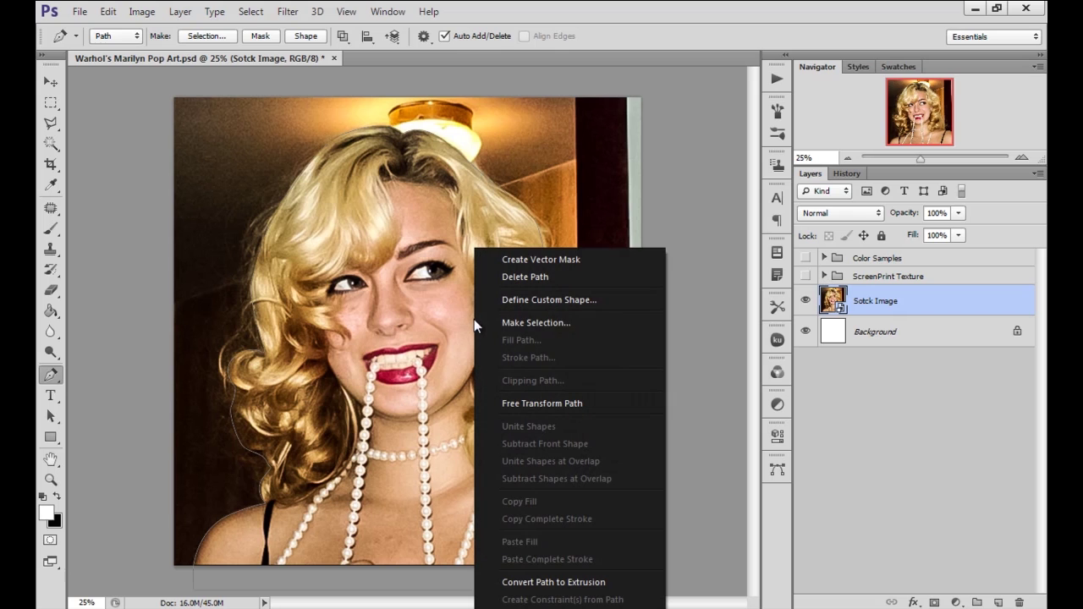
pyautogui.click(533, 322)
pyautogui.write('1')
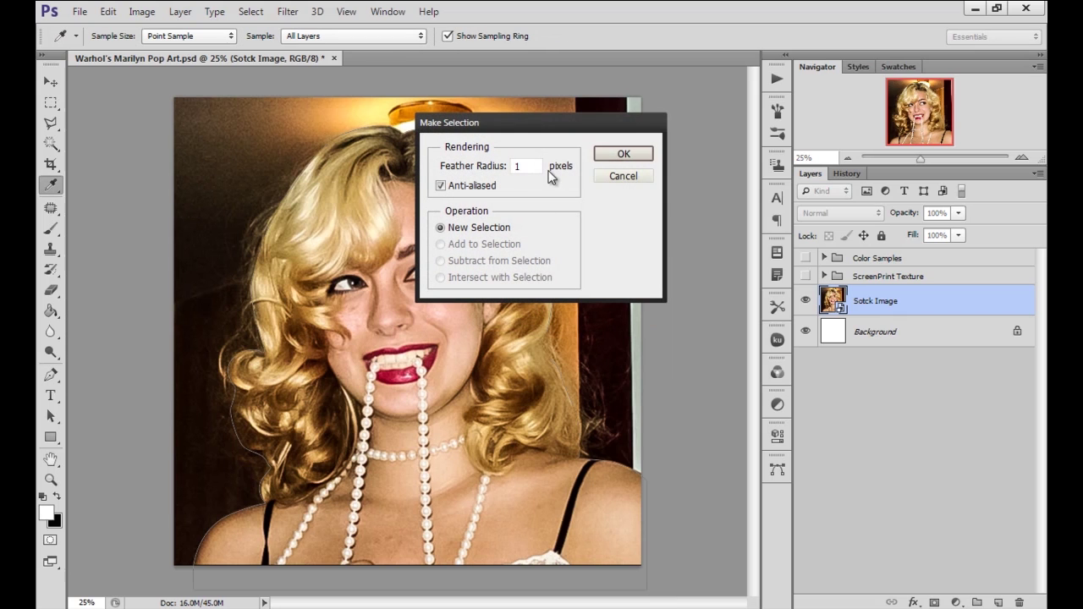
pyautogui.click(620, 154)
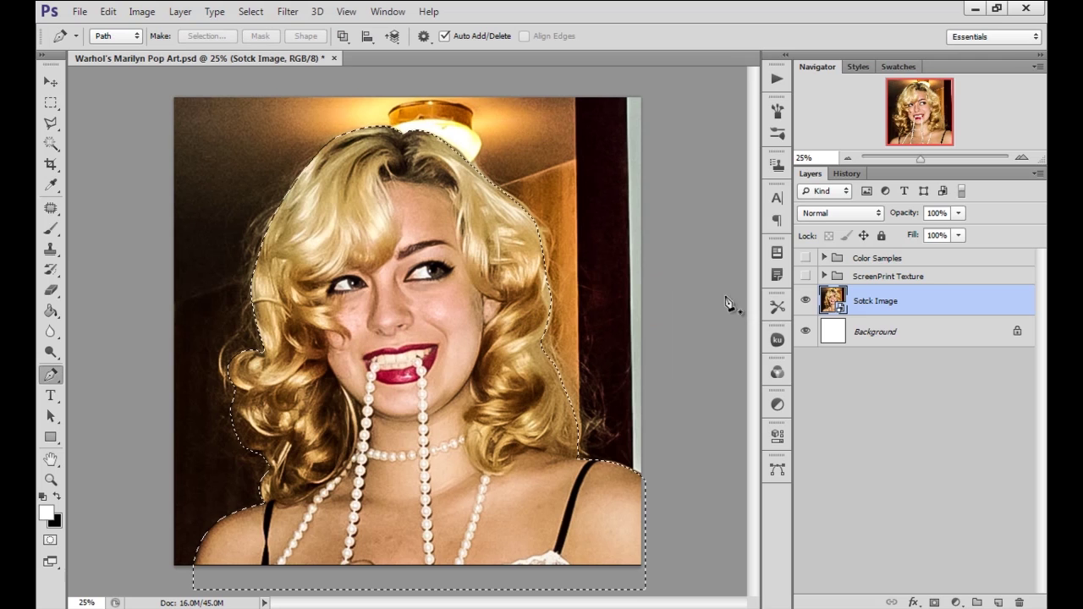
pyautogui.click(934, 603)
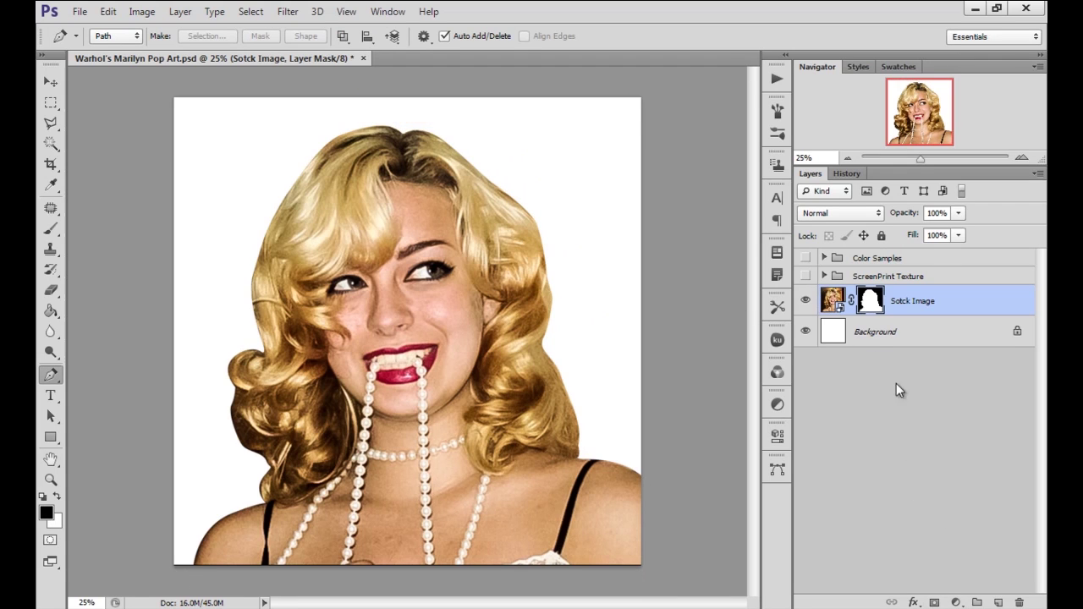
# With white and the 1235 px hair-shaped brush, paint a stray strand into the mask at the hair's left edge.
pyautogui.press('b')
pyautogui.press('x')
pyautogui.rightClick(382, 288)
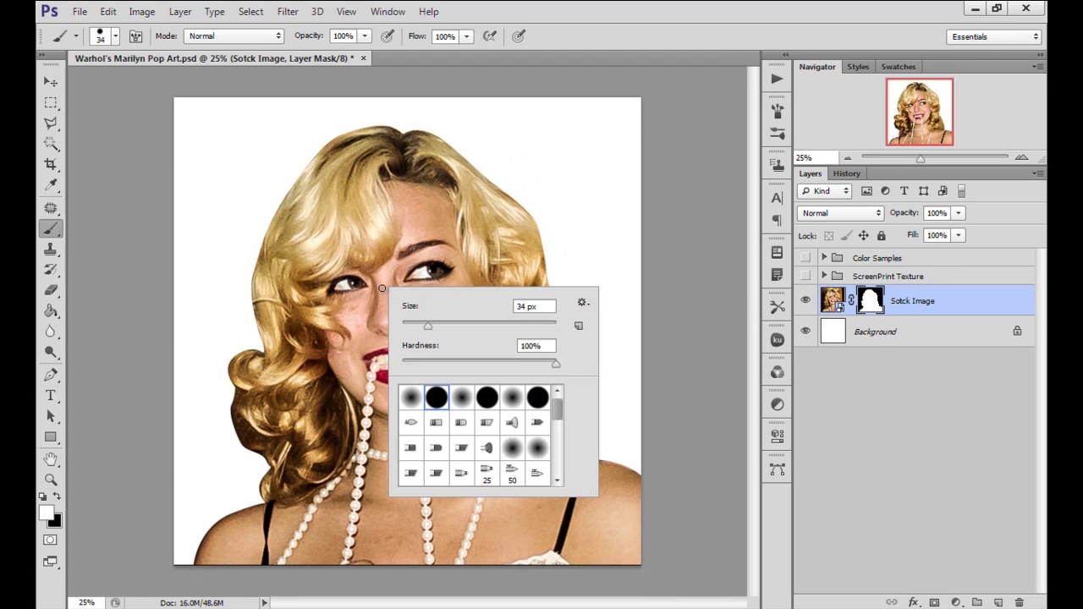
pyautogui.moveTo(558, 408); pyautogui.dragTo(557, 465)
pyautogui.click(513, 473)
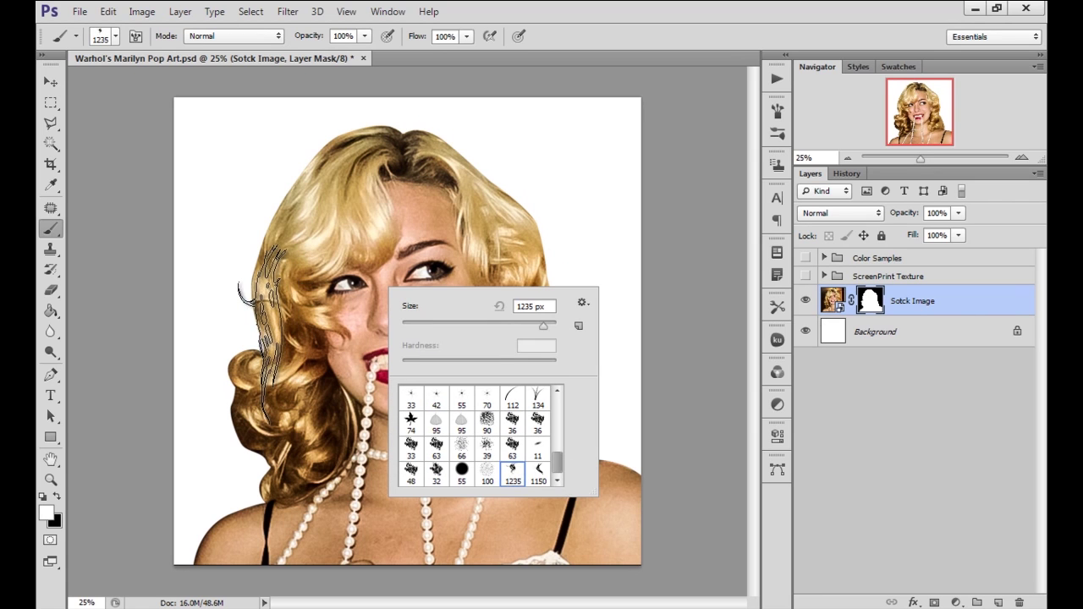
pyautogui.press('Return')
# With the canvas view rotated, paint stray strands into the mask along the hair's right-hand edge using the 442 px hair-shaped brush; reset the rotation.
pyautogui.press('r')
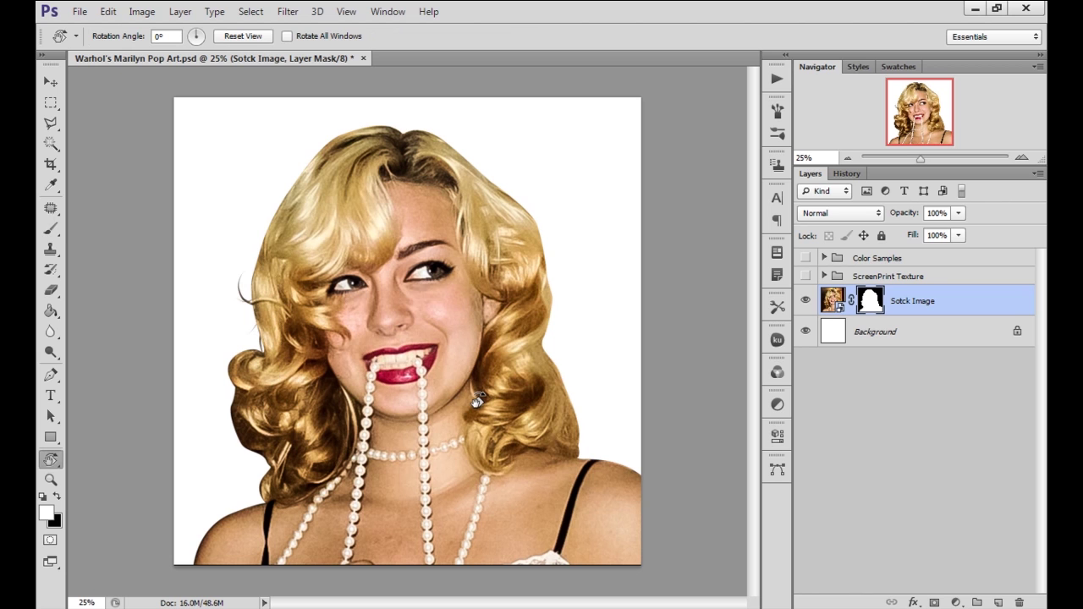
pyautogui.moveTo(477, 400)
pyautogui.mouseDown()
pyautogui.moveTo(447, 421)
pyautogui.moveTo(463, 427)
pyautogui.mouseUp()
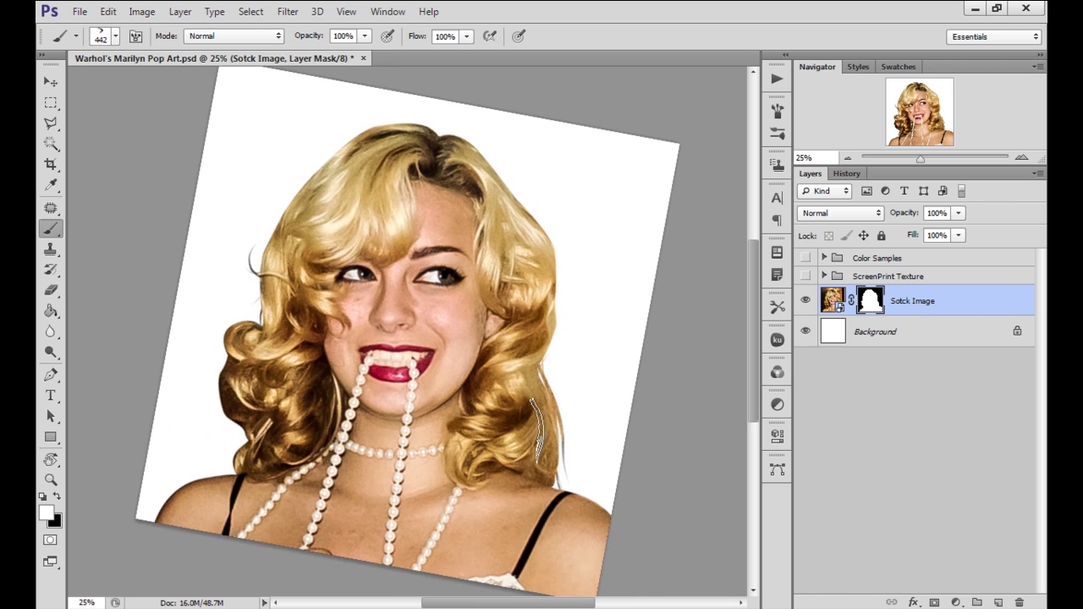
pyautogui.press('r')
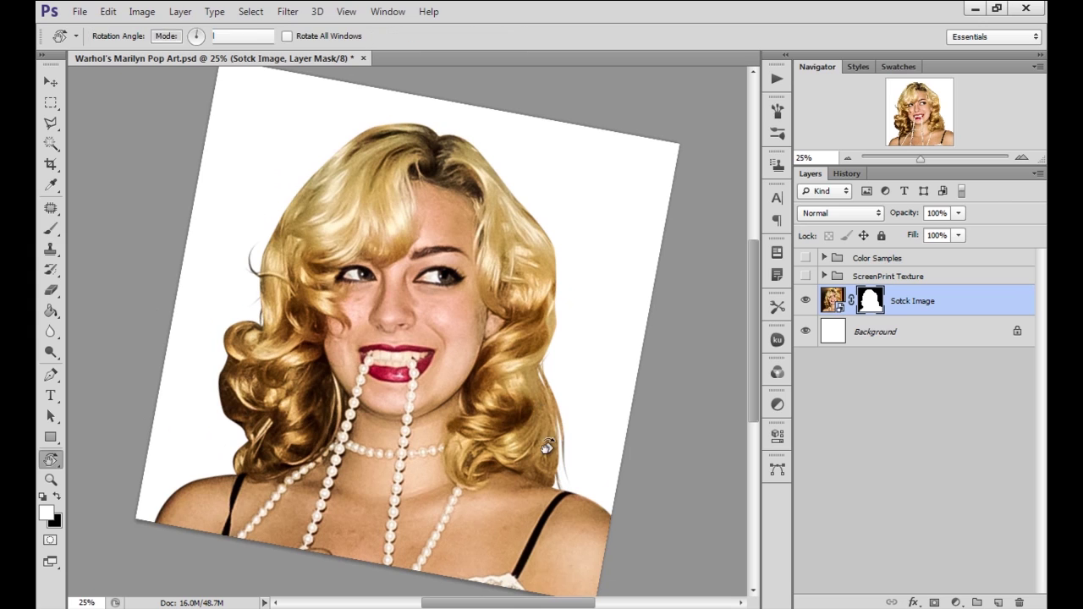
pyautogui.press('b')
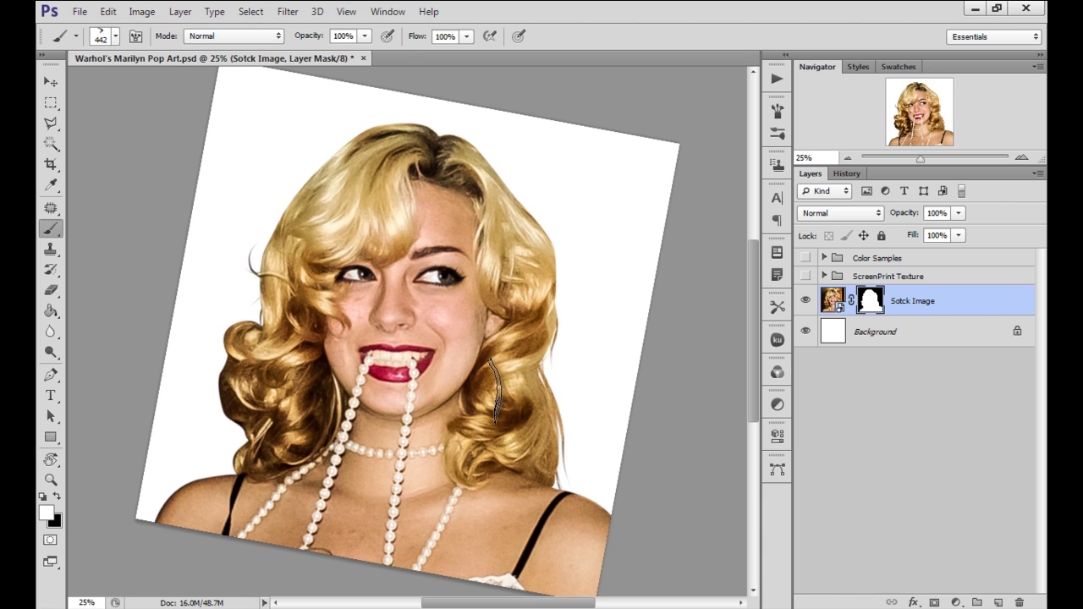
pyautogui.press('r')
pyautogui.press('Escape')
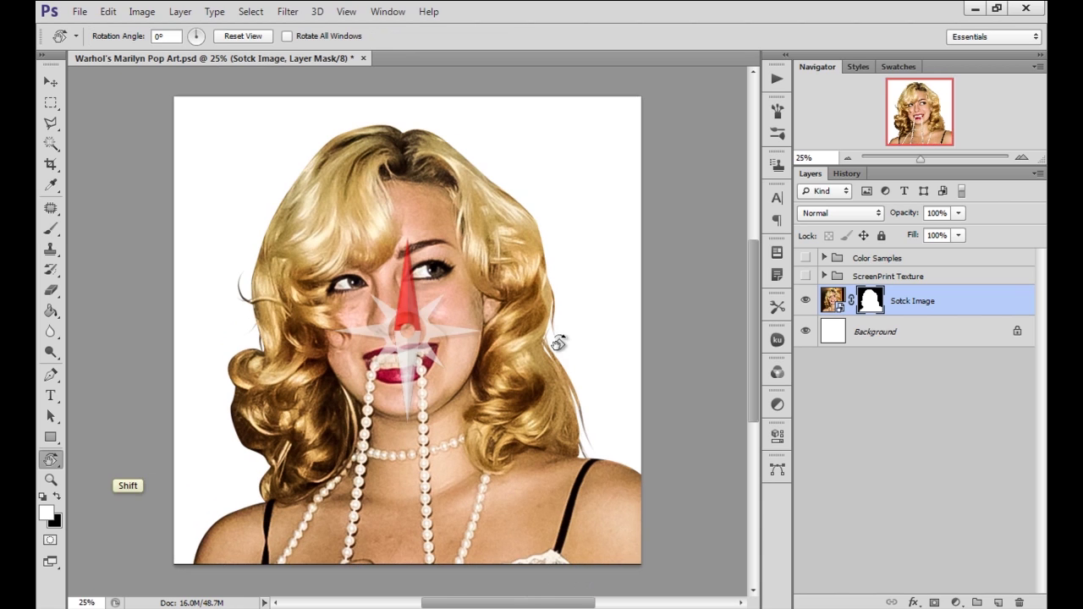
pyautogui.press('b')
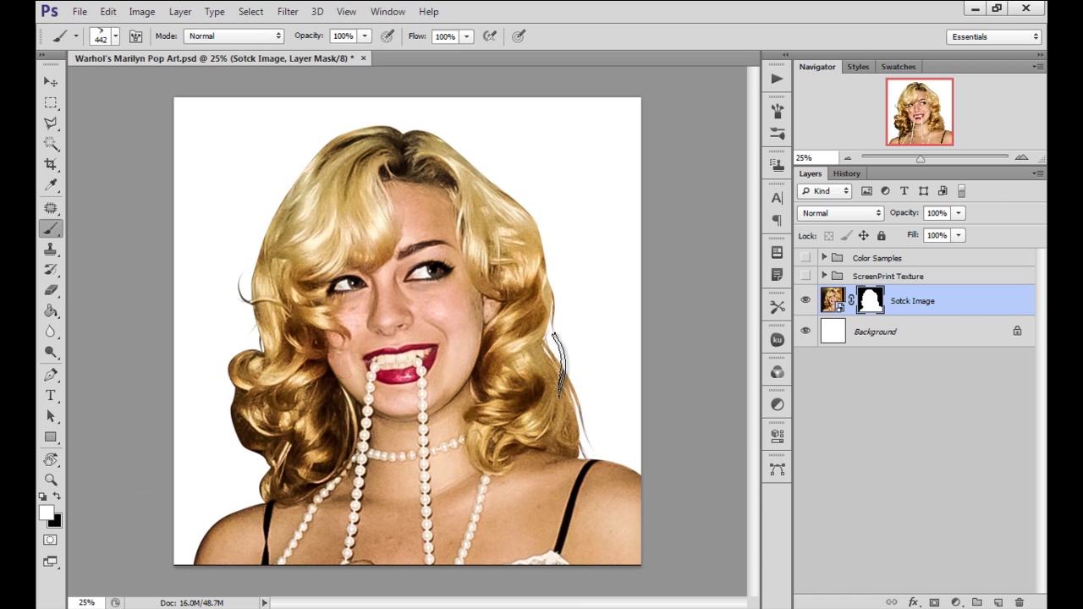
pyautogui.press('x')
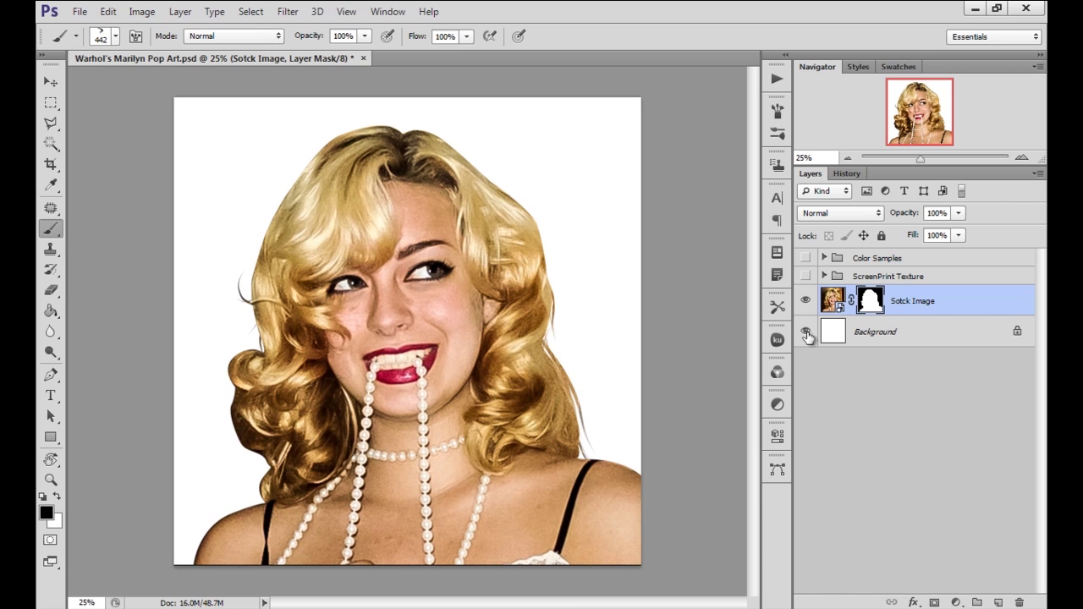
# Hide the Background layer and load the action set from Warhol Marylin v1.4.atn on the Desktop.
pyautogui.click(805, 332)
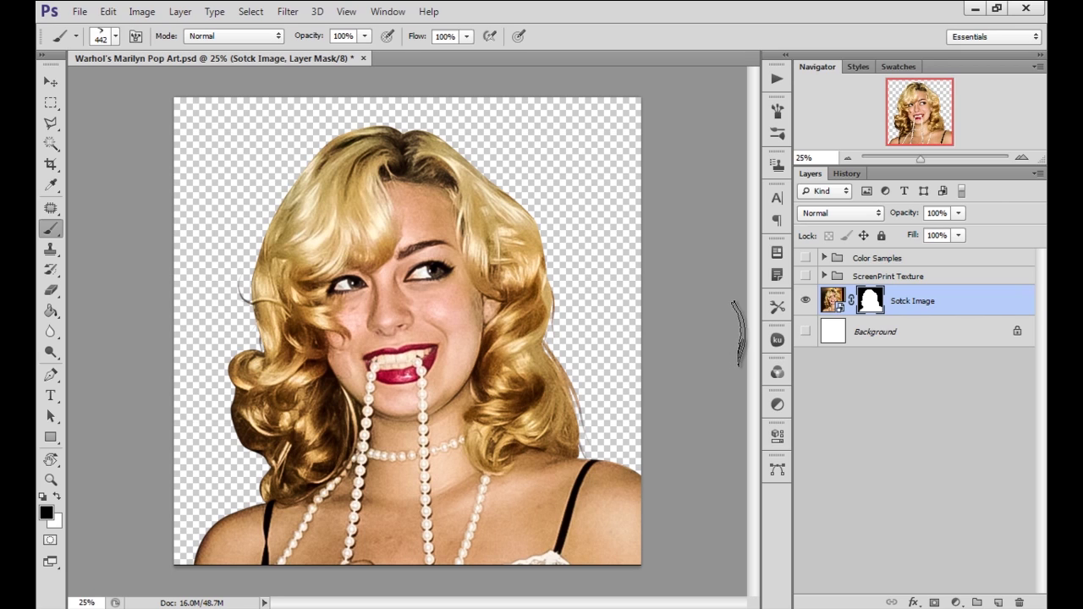
pyautogui.press('v')
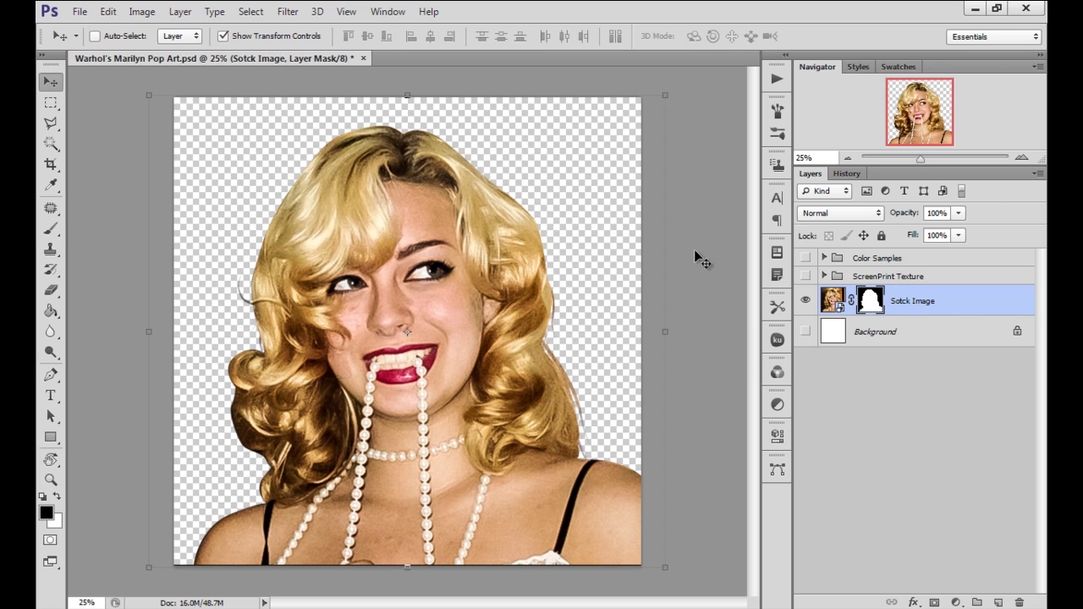
pyautogui.click(773, 82)
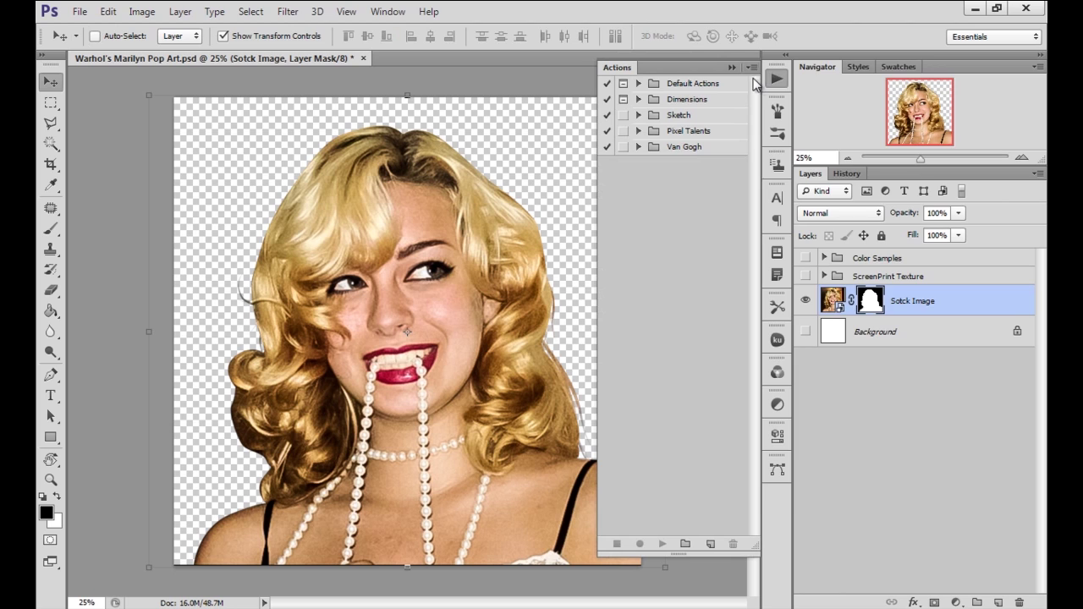
pyautogui.click(752, 68)
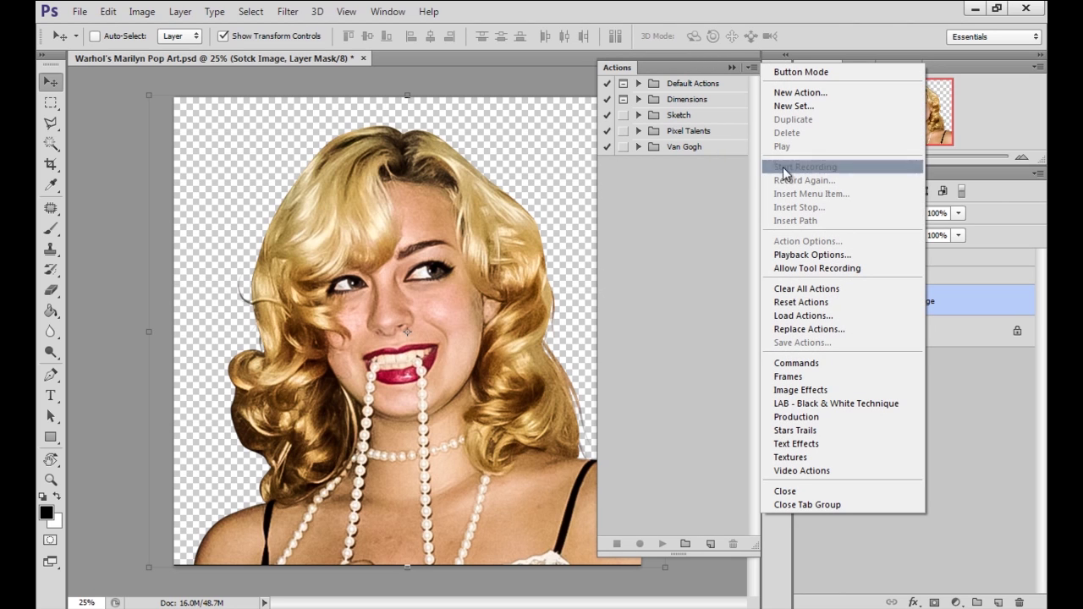
pyautogui.click(803, 316)
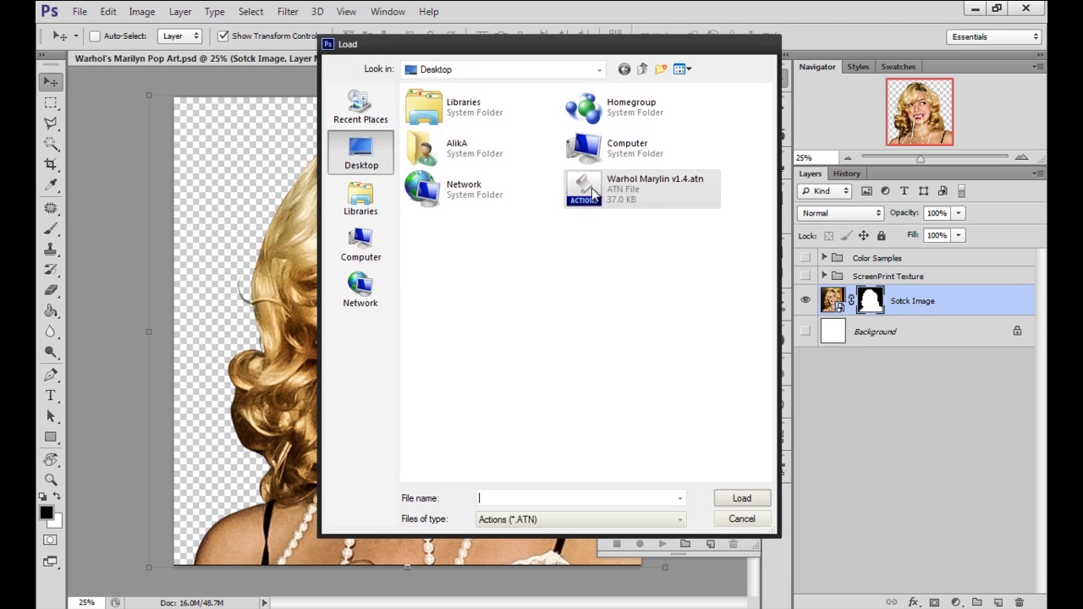
pyautogui.doubleClick(592, 191)
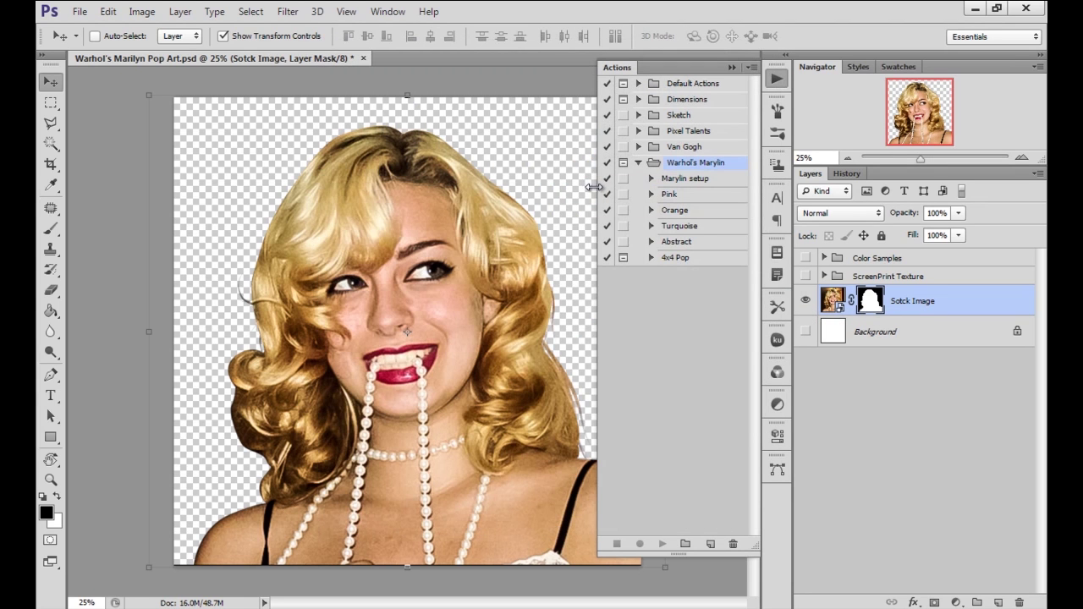
# Show the Background layer and ScreenPrint Texture group, and run the Marylin setup action on the Sotck Image layer.
pyautogui.click(687, 178)
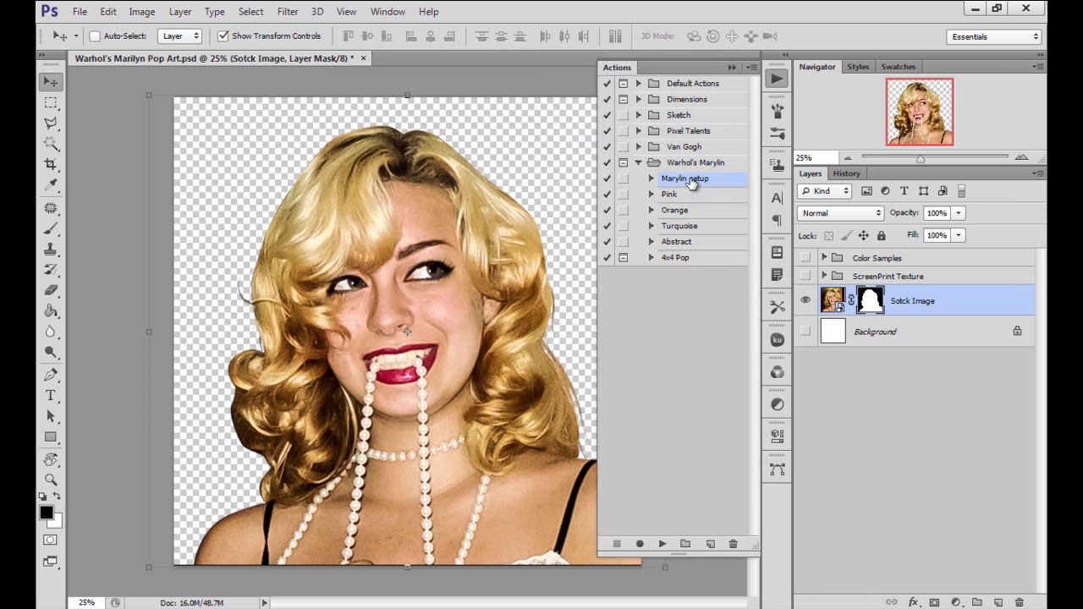
pyautogui.click(946, 305)
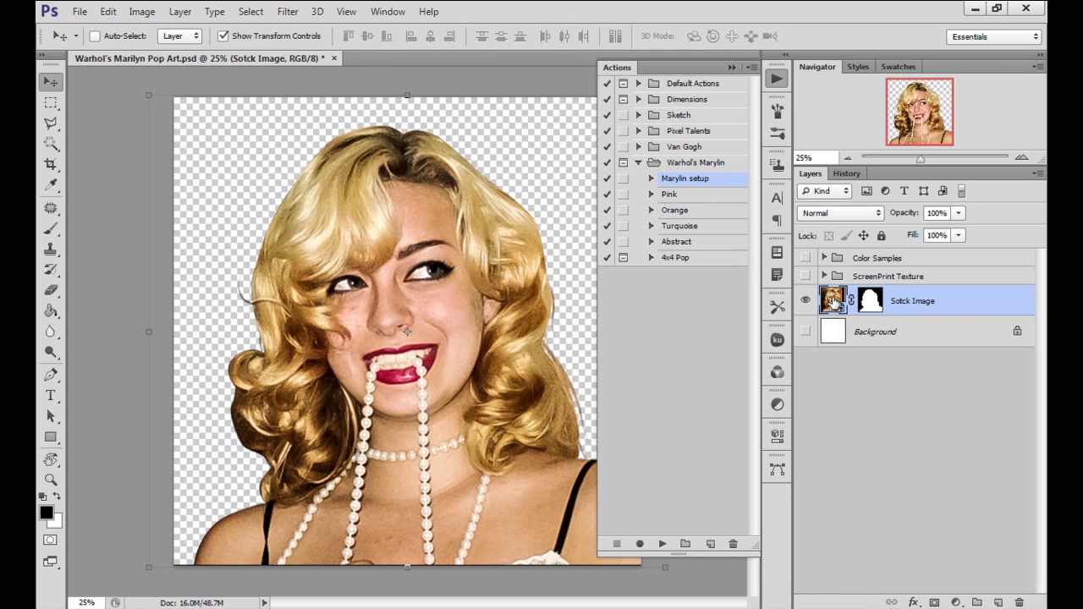
pyautogui.click(805, 332)
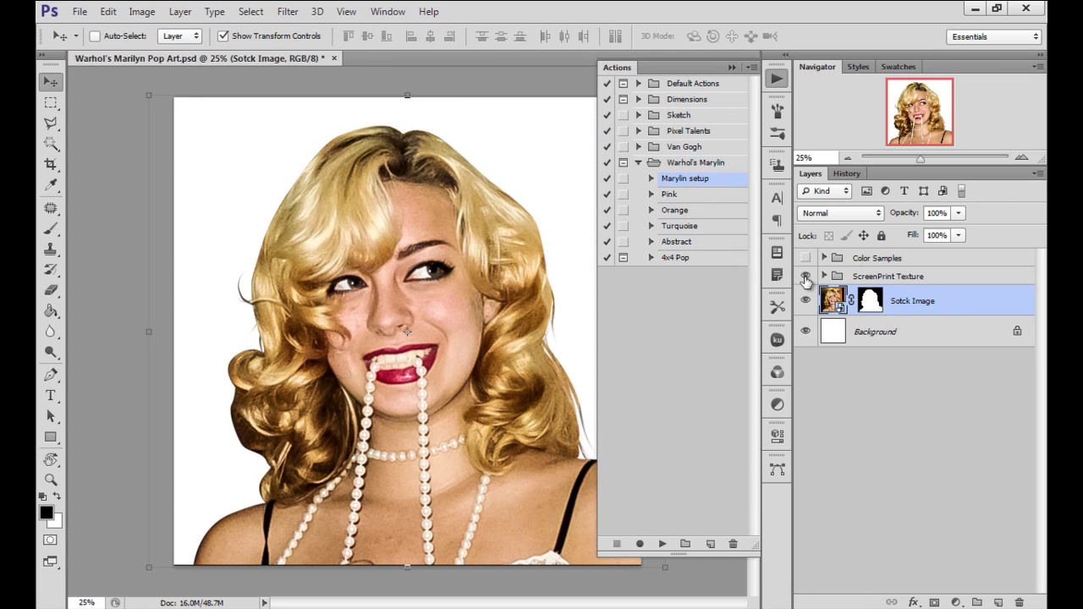
pyautogui.click(805, 277)
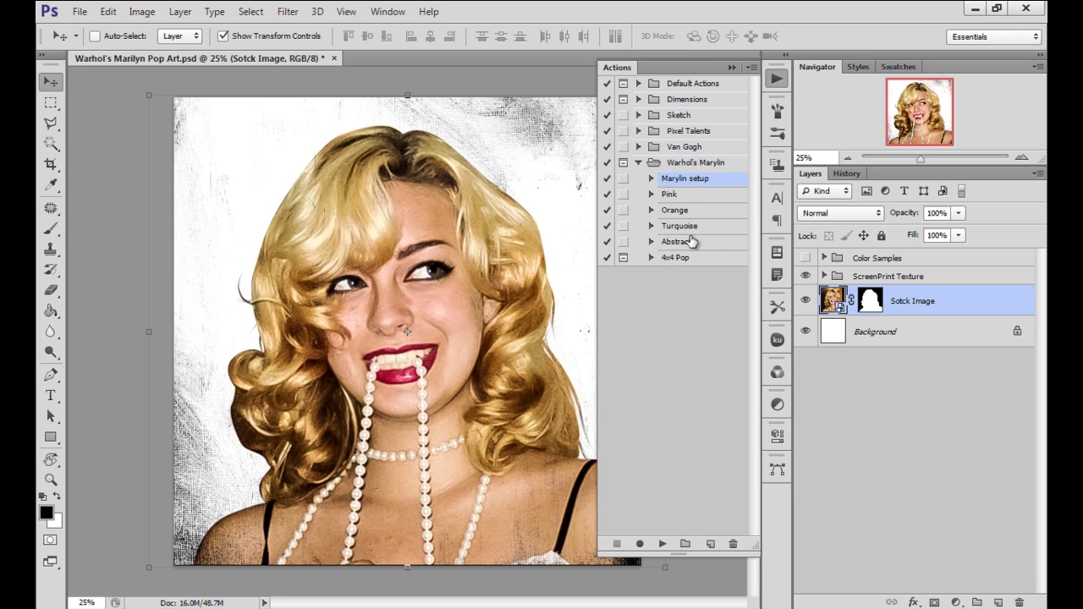
pyautogui.click(662, 545)
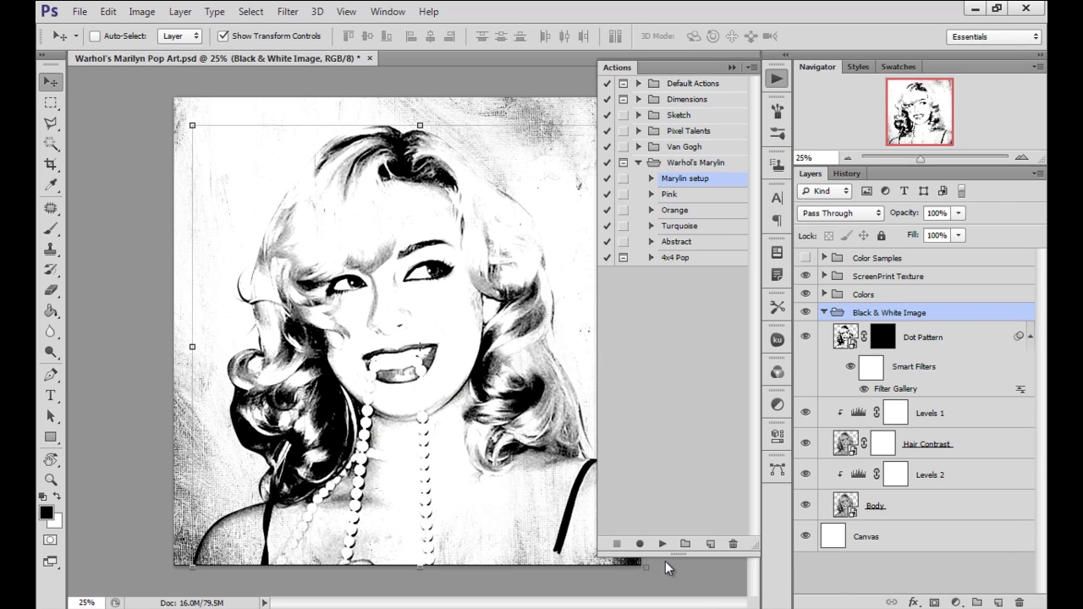
pyautogui.click(776, 79)
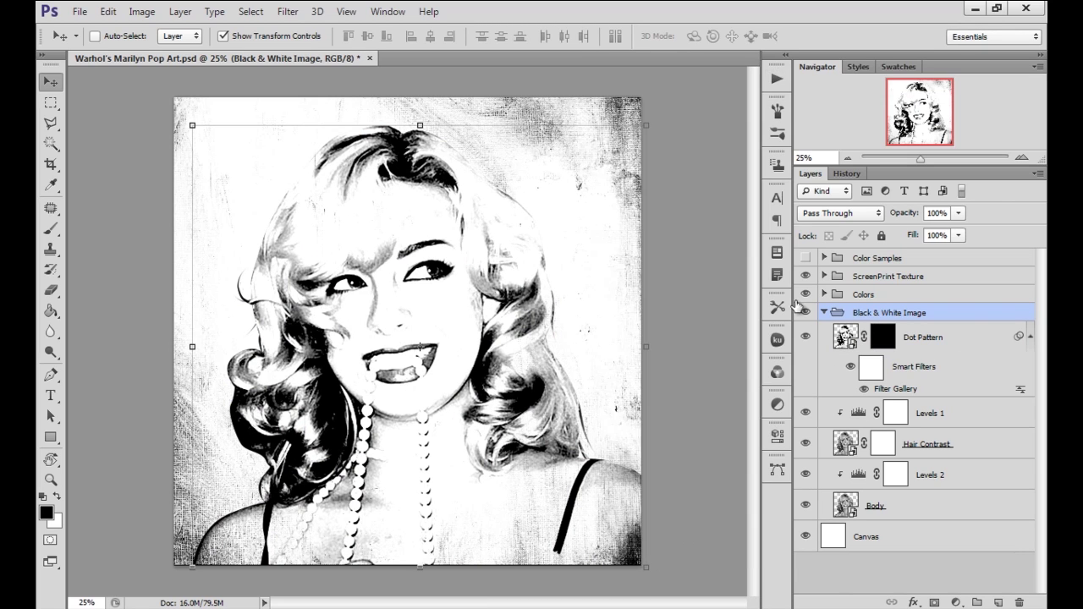
# Load the Hair Contrast layer's outline as a selection, invert it to cover the backdrop, and target the BG color layer's mask.
pyautogui.keyDown('ctrl'); pyautogui.click(843, 448); pyautogui.keyUp('ctrl')
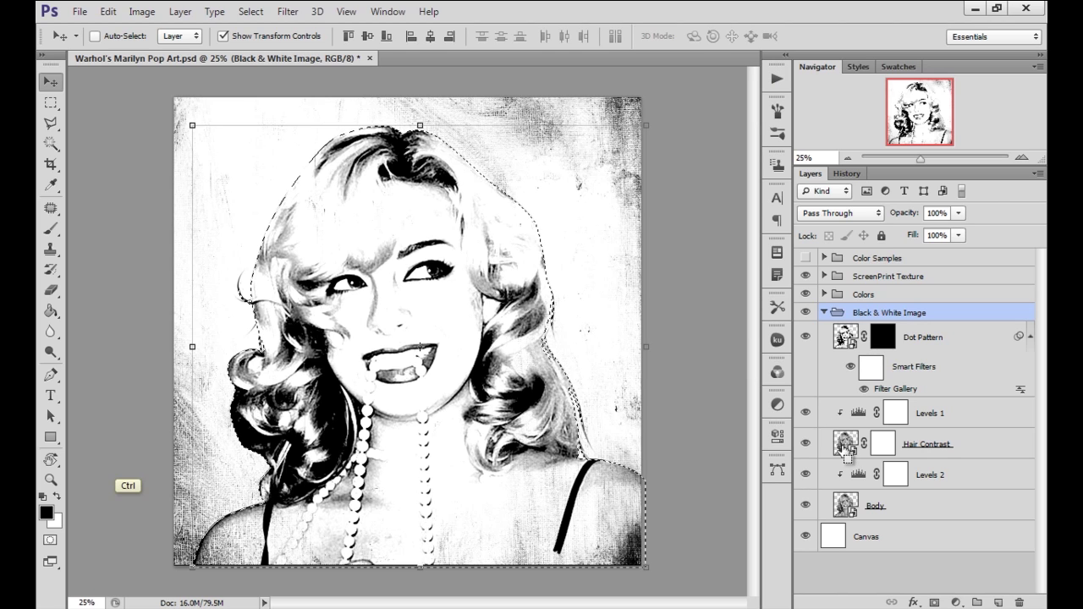
pyautogui.click(824, 294)
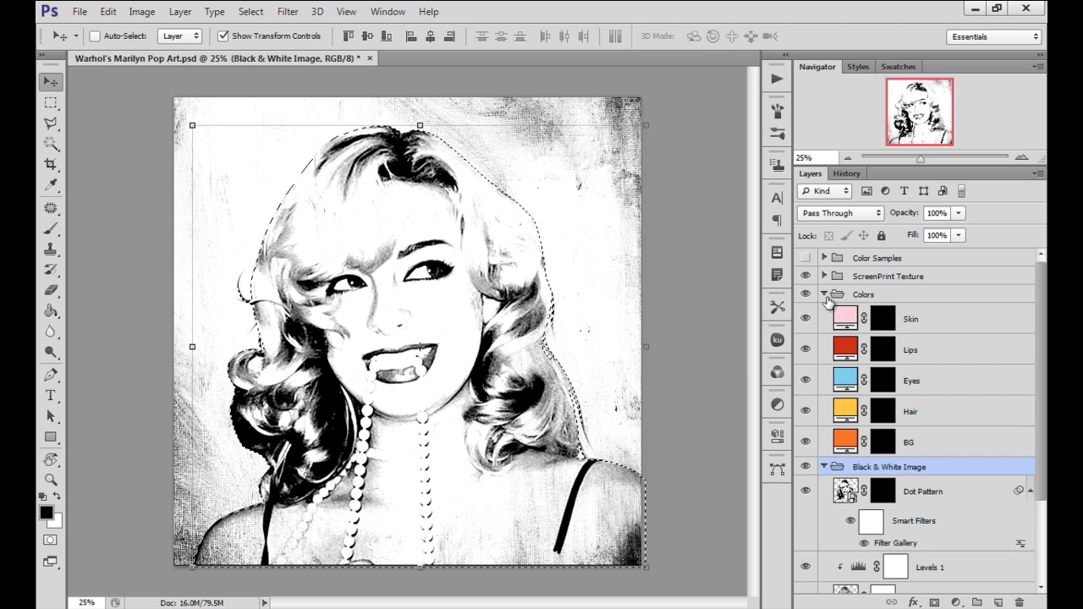
pyautogui.click(881, 446)
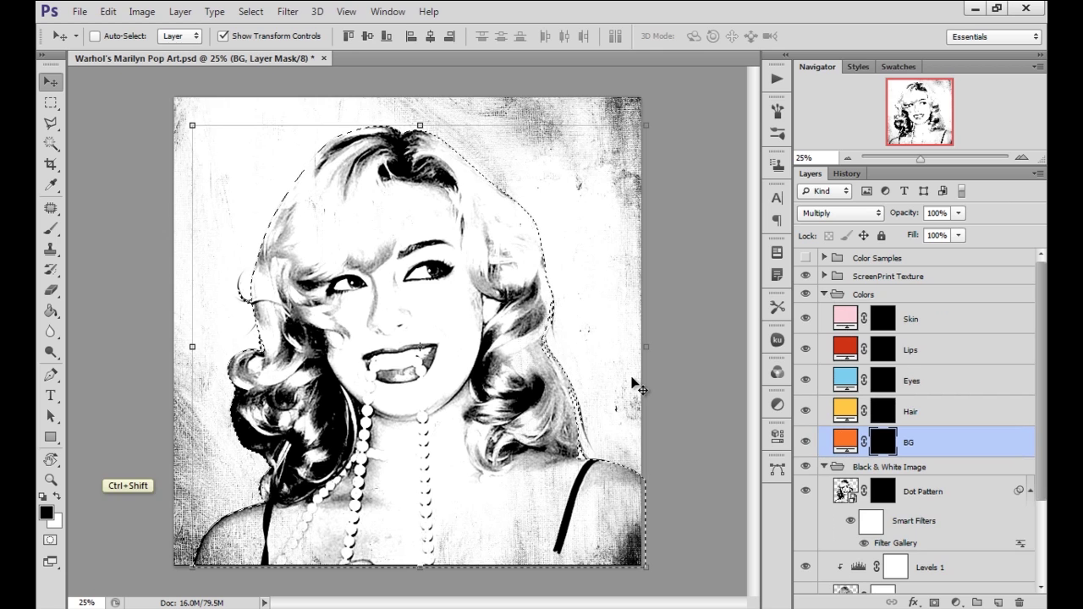
# Paint the backdrop around the woman white in the BG mask with a 442 px hard round brush, and clear the selection.
pyautogui.press('b')
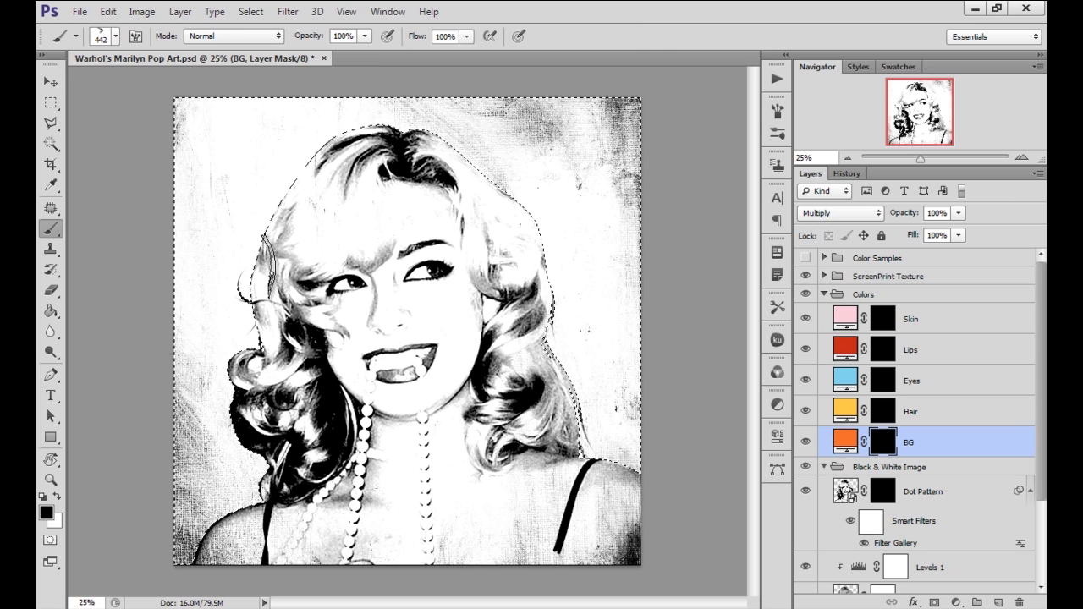
pyautogui.rightClick(277, 277)
pyautogui.moveTo(446, 457); pyautogui.dragTo(444, 383)
pyautogui.click(329, 392)
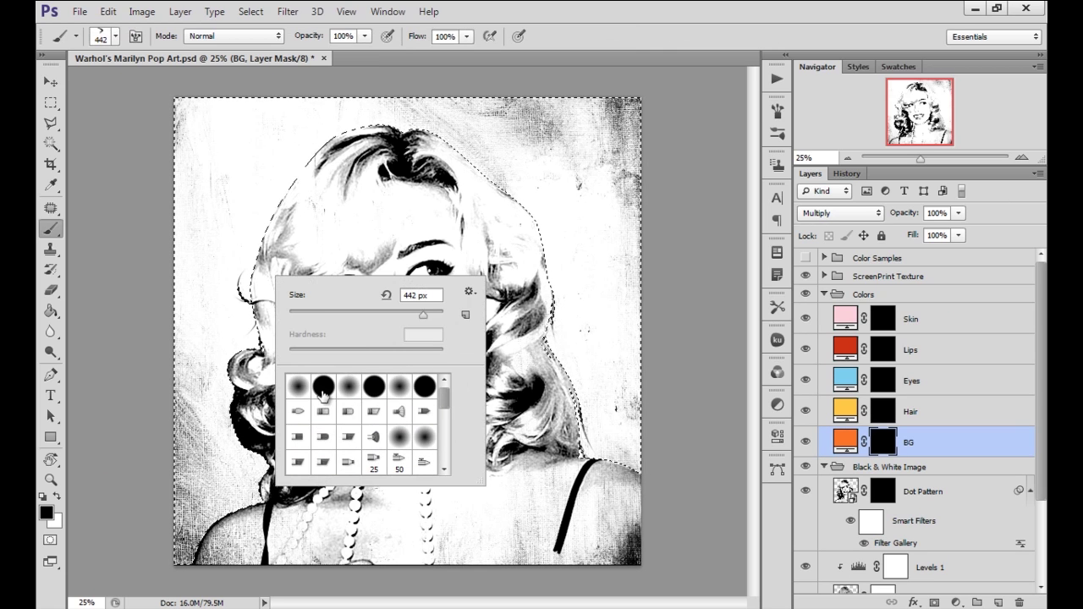
pyautogui.press('Return')
pyautogui.press('x')
pyautogui.moveTo(285, 159)
pyautogui.mouseDown()
pyautogui.moveTo(212, 229)
pyautogui.moveTo(370, 157)
pyautogui.moveTo(325, 380)
pyautogui.moveTo(332, 423)
pyautogui.moveTo(270, 588)
pyautogui.mouseUp()
pyautogui.moveTo(517, 118)
pyautogui.mouseDown()
pyautogui.moveTo(500, 222)
pyautogui.moveTo(630, 132)
pyautogui.moveTo(668, 162)
pyautogui.moveTo(679, 206)
pyautogui.moveTo(578, 451)
pyautogui.moveTo(621, 442)
pyautogui.moveTo(657, 505)
pyautogui.moveTo(724, 487)
pyautogui.mouseUp()
pyautogui.hotkey('ctrl', 'd')
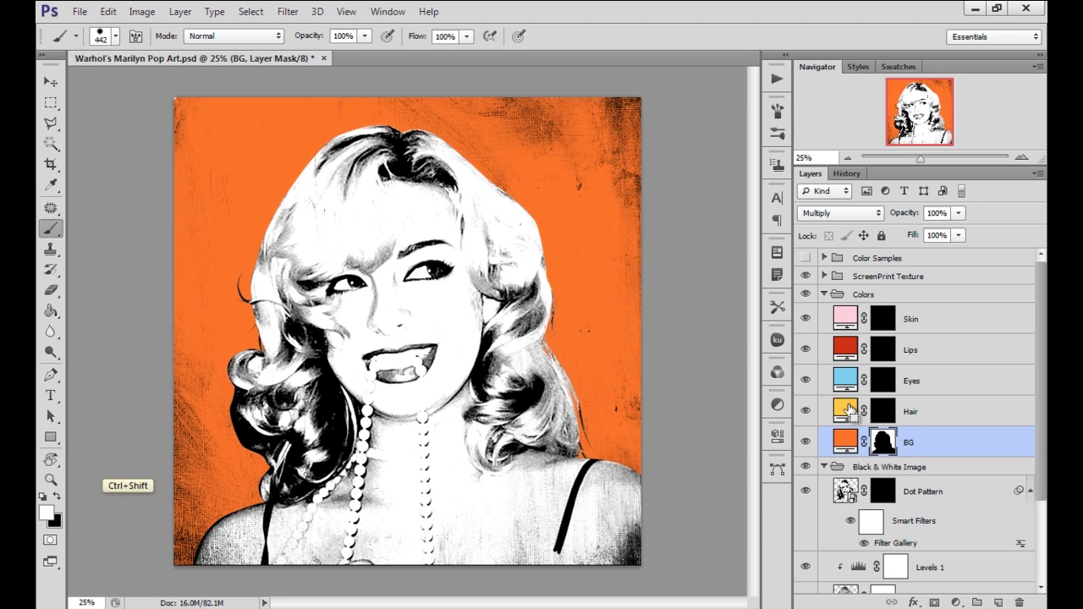
# Load the BG mask as an inverted selection and paint the hair white in the Hair layer's mask with a 139 px hard round brush.
pyautogui.keyDown('ctrl'); pyautogui.click(882, 441); pyautogui.keyUp('ctrl')
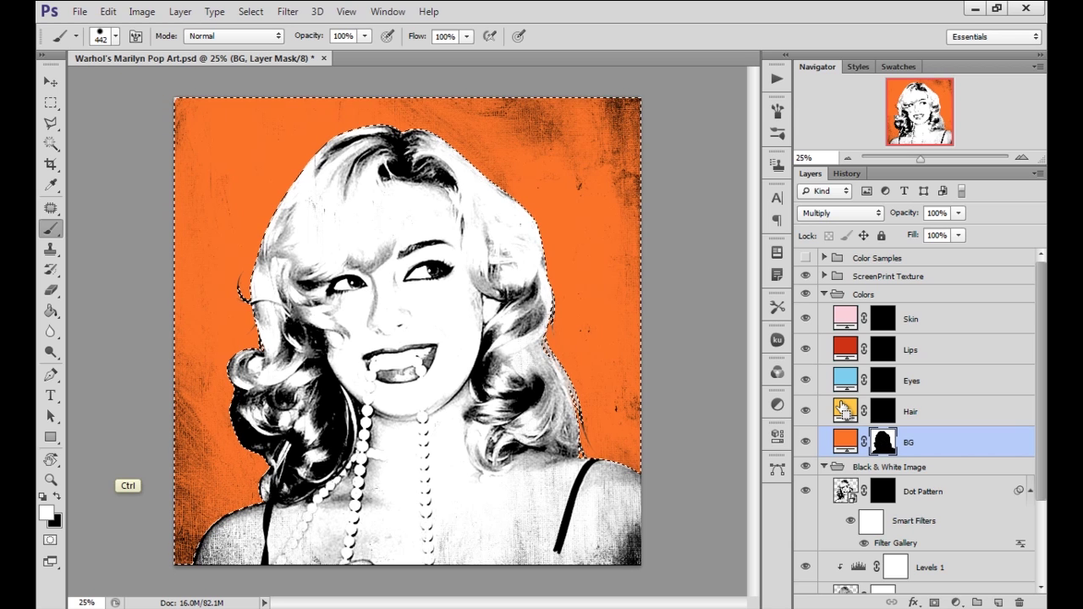
pyautogui.click(882, 411)
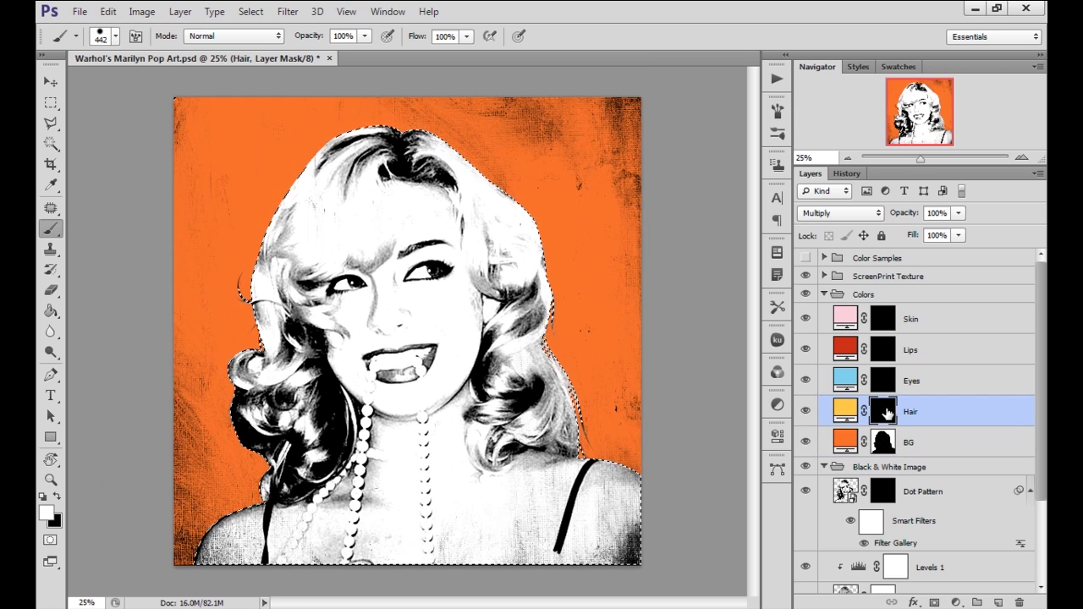
pyautogui.rightClick(363, 393)
pyautogui.moveTo(463, 433); pyautogui.dragTo(387, 427)
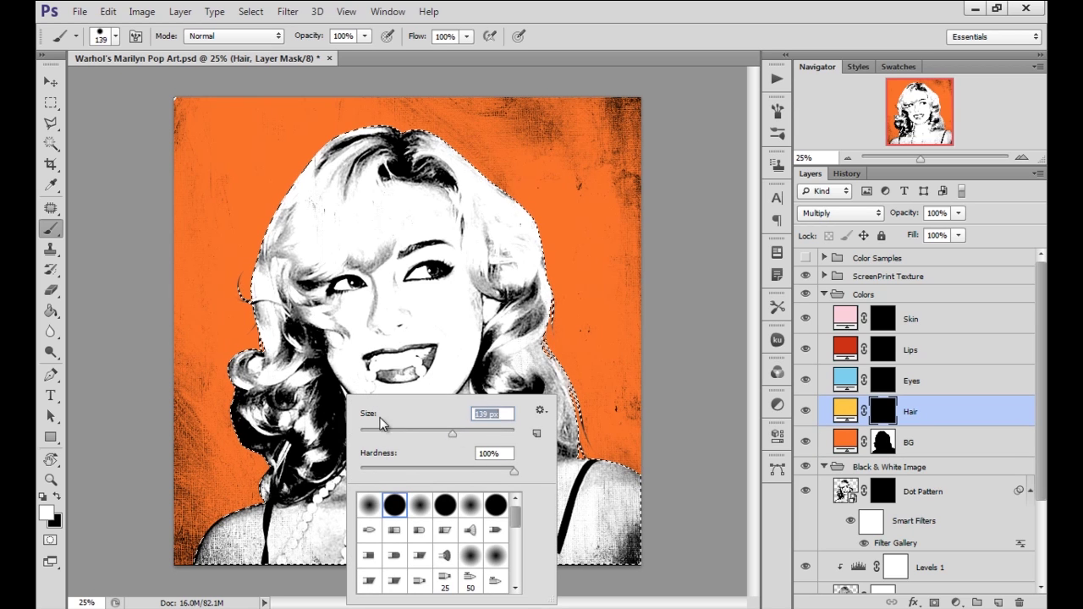
pyautogui.click(269, 486)
pyautogui.moveTo(279, 488)
pyautogui.mouseDown()
pyautogui.moveTo(339, 443)
pyautogui.moveTo(333, 401)
pyautogui.moveTo(340, 439)
pyautogui.moveTo(301, 423)
pyautogui.moveTo(255, 430)
pyautogui.mouseUp()
pyautogui.moveTo(238, 383)
pyautogui.mouseDown()
pyautogui.moveTo(264, 388)
pyautogui.moveTo(302, 422)
pyautogui.moveTo(317, 391)
pyautogui.moveTo(328, 405)
pyautogui.moveTo(329, 394)
pyautogui.moveTo(309, 343)
pyautogui.mouseUp()
pyautogui.moveTo(254, 309)
pyautogui.mouseDown()
pyautogui.moveTo(300, 313)
pyautogui.moveTo(291, 209)
pyautogui.moveTo(310, 189)
pyautogui.moveTo(307, 210)
pyautogui.moveTo(260, 262)
pyautogui.moveTo(358, 154)
pyautogui.moveTo(374, 155)
pyautogui.moveTo(382, 239)
pyautogui.moveTo(371, 257)
pyautogui.moveTo(324, 265)
pyautogui.moveTo(306, 311)
pyautogui.mouseUp()
pyautogui.moveTo(322, 241)
pyautogui.mouseDown()
pyautogui.moveTo(372, 226)
pyautogui.moveTo(331, 159)
pyautogui.moveTo(362, 211)
pyautogui.moveTo(346, 130)
pyautogui.mouseUp()
pyautogui.moveTo(421, 161)
pyautogui.mouseDown()
pyautogui.moveTo(463, 194)
pyautogui.moveTo(468, 161)
pyautogui.moveTo(503, 180)
pyautogui.moveTo(486, 206)
pyautogui.moveTo(471, 204)
pyautogui.moveTo(489, 279)
pyautogui.moveTo(519, 282)
pyautogui.moveTo(505, 256)
pyautogui.moveTo(503, 281)
pyautogui.moveTo(539, 228)
pyautogui.moveTo(512, 288)
pyautogui.moveTo(495, 288)
pyautogui.moveTo(498, 343)
pyautogui.moveTo(515, 350)
pyautogui.moveTo(535, 339)
pyautogui.moveTo(544, 300)
pyautogui.moveTo(588, 444)
pyautogui.moveTo(514, 433)
pyautogui.moveTo(491, 461)
pyautogui.moveTo(482, 414)
pyautogui.moveTo(515, 341)
pyautogui.moveTo(555, 414)
pyautogui.moveTo(536, 394)
pyautogui.moveTo(552, 412)
pyautogui.moveTo(482, 382)
pyautogui.mouseUp()
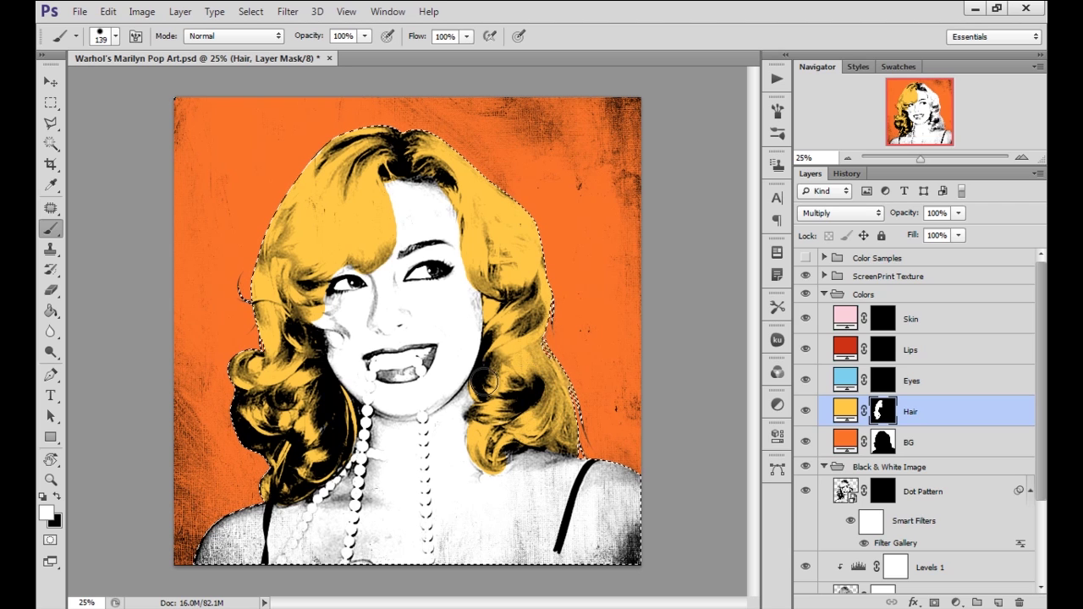
# Reduce the brush to 54 px and paint the lower curls on the right-hand side into the Hair mask.
pyautogui.rightClick(528, 400)
pyautogui.moveTo(598, 434)
pyautogui.mouseDown()
pyautogui.moveTo(555, 437)
pyautogui.moveTo(582, 438)
pyautogui.mouseUp()
pyautogui.click(486, 467)
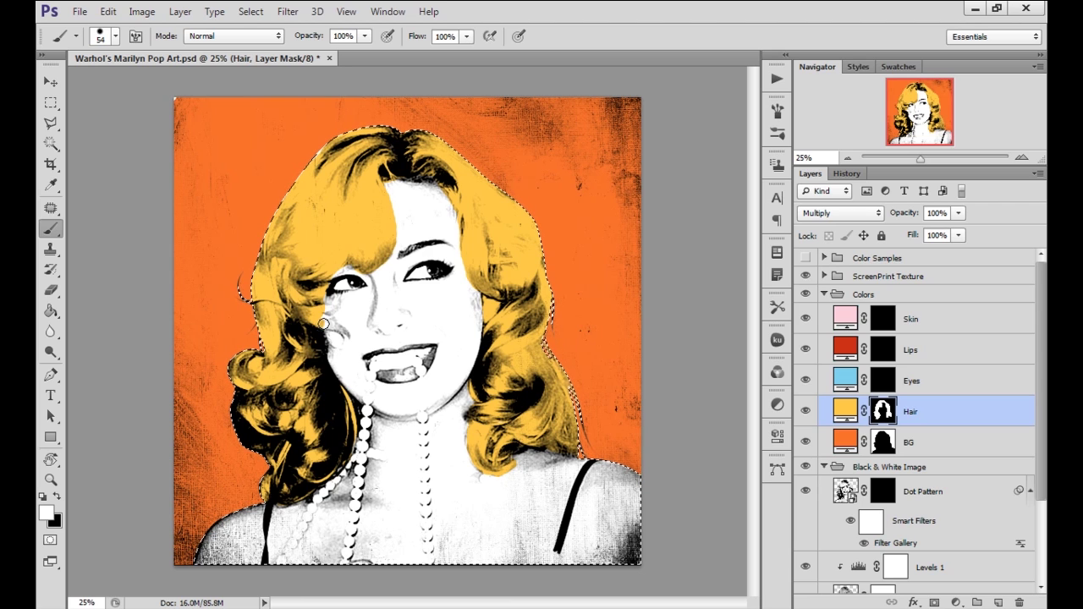
# Paint the thin curl over the left-hand cheek into the Hair mask with a 21 px brush, undoing a stray stroke.
pyautogui.rightClick(328, 308)
pyautogui.moveTo(382, 341); pyautogui.dragTo(373, 341)
pyautogui.press('Return')
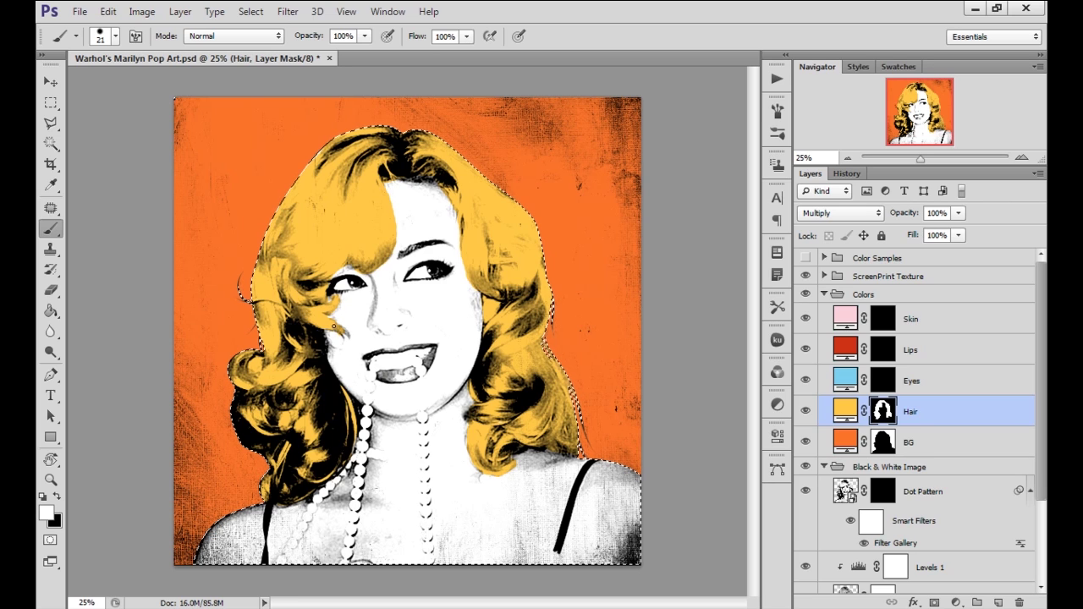
pyautogui.hotkey('ctrl', 'z')
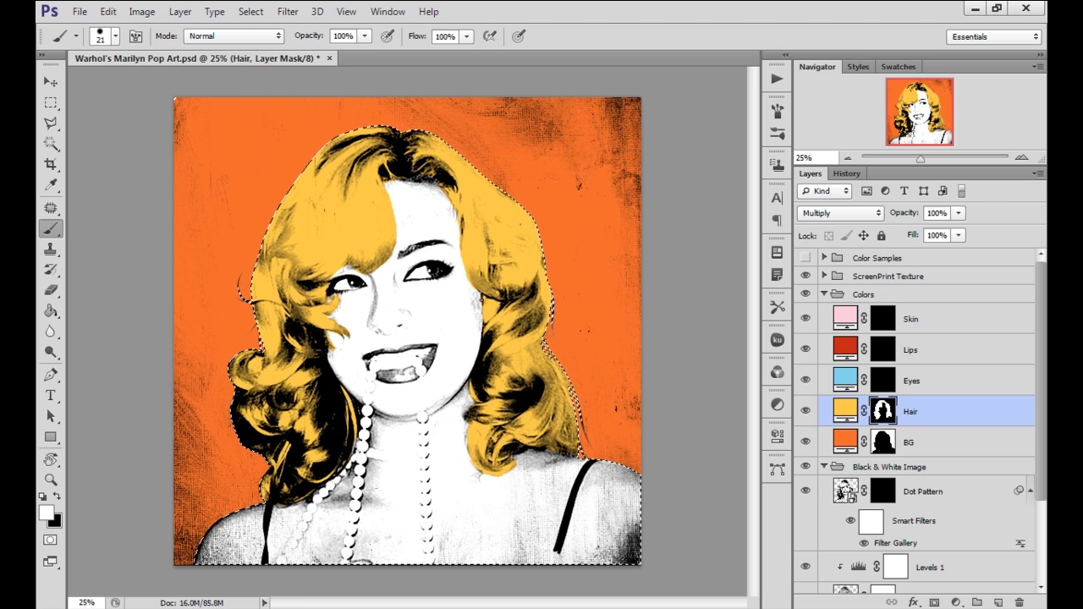
# Set the brush to 48 px and touch up the Hair mask on the right-hand side of the hair.
pyautogui.rightClick(552, 312)
pyautogui.click(582, 364)
pyautogui.press('Return')
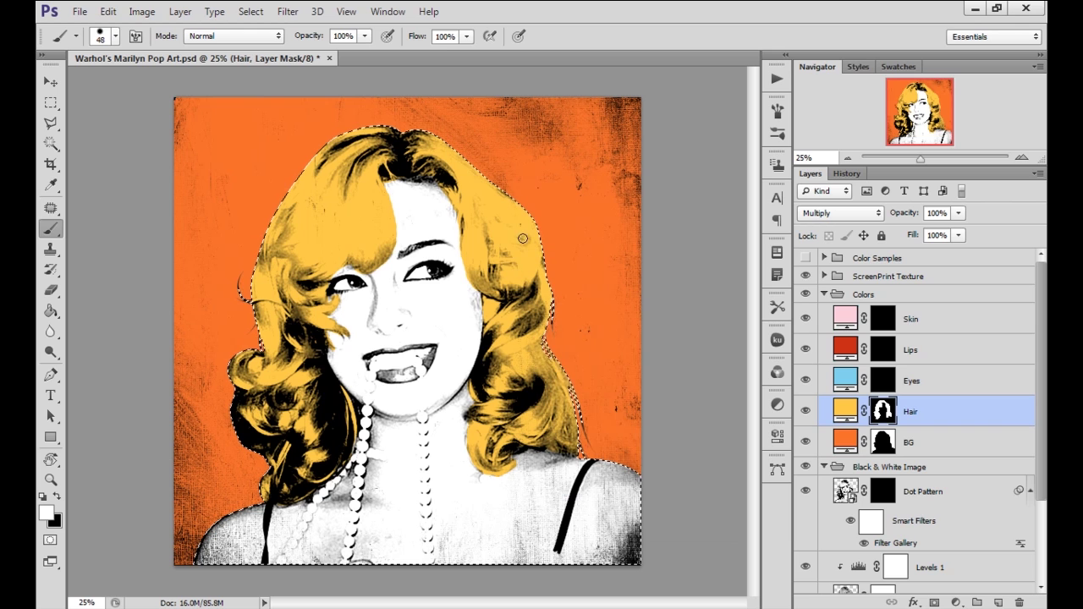
# Load the Hair layer's mask as a selection and add the BG layer's mask to it.
pyautogui.keyDown('ctrl'); pyautogui.click(883, 414); pyautogui.keyUp('ctrl')
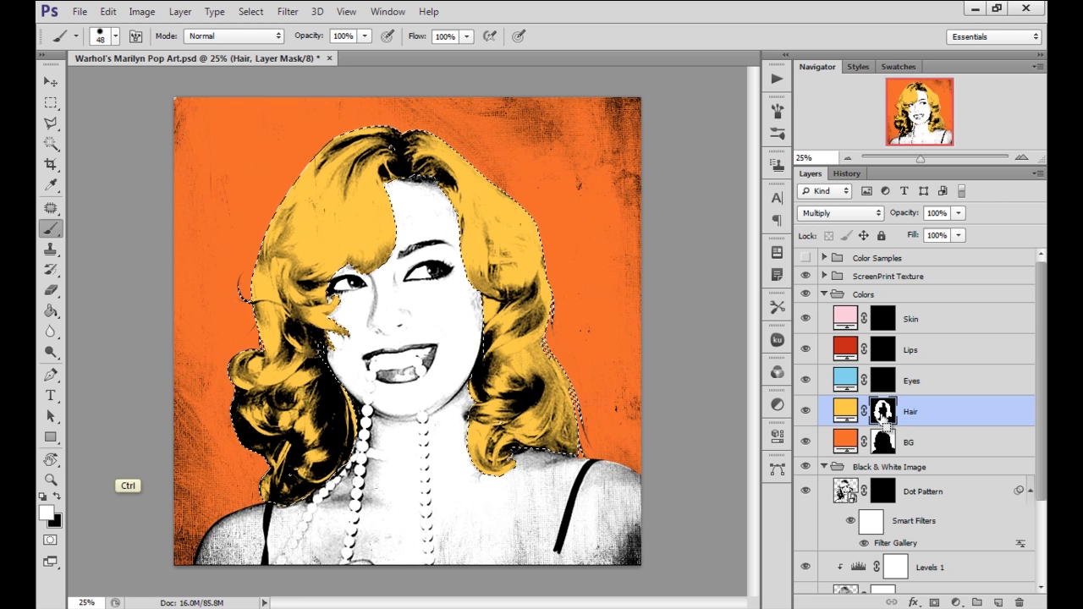
pyautogui.keyDown('ctrl'); pyautogui.keyDown('shift'); pyautogui.click(883, 448); pyautogui.keyUp('shift'); pyautogui.keyUp('ctrl')
pyautogui.keyDown('ctrl'); pyautogui.keyDown('shift'); pyautogui.click(884, 449); pyautogui.keyUp('shift'); pyautogui.keyUp('ctrl')
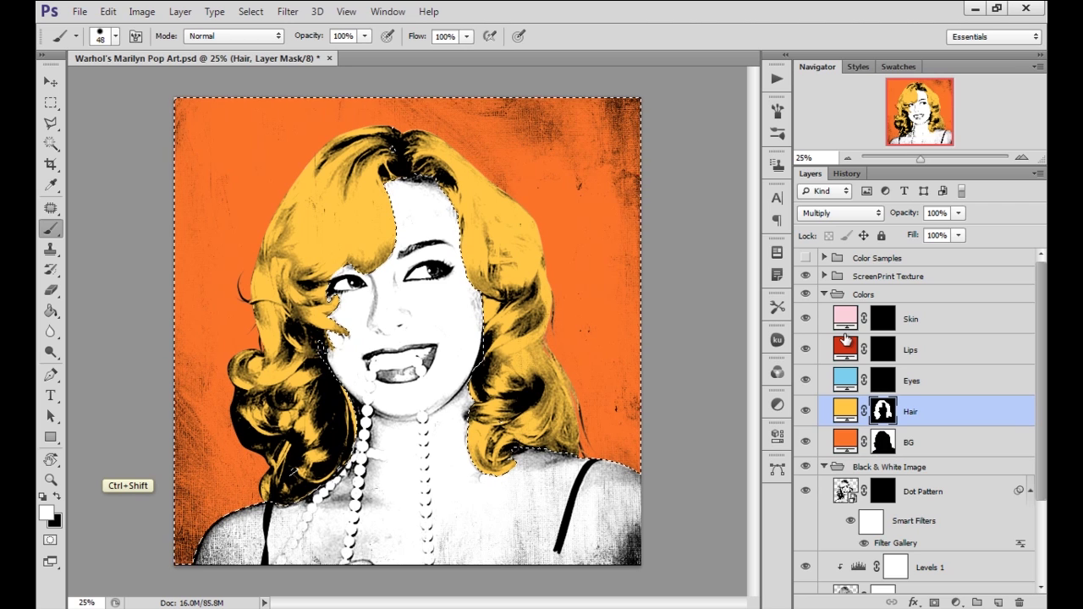
# Invert the selection and paint the face, neck and shoulders into the Skin layer's mask with a 432 px brush.
pyautogui.click(880, 320)
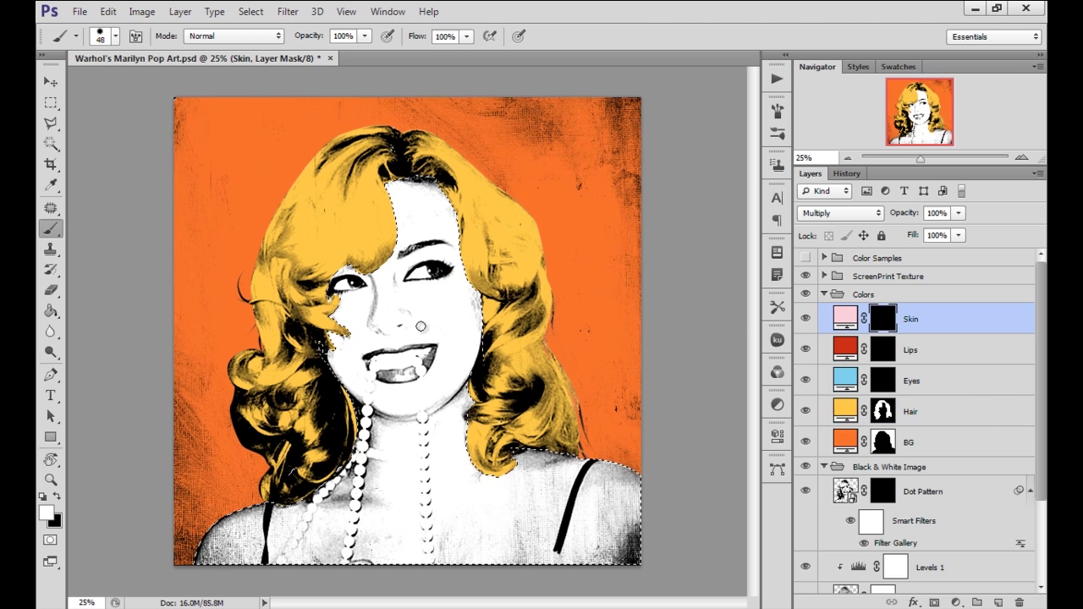
pyautogui.rightClick(433, 313)
pyautogui.click(581, 335)
pyautogui.write('110')
pyautogui.press('Return')
pyautogui.rightClick(477, 260)
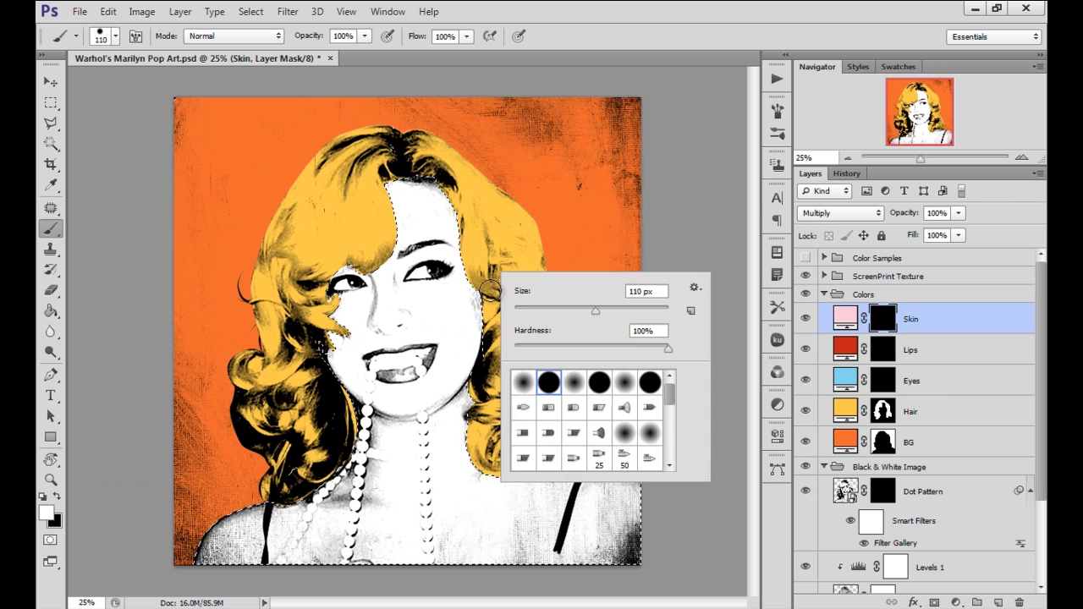
pyautogui.doubleClick(640, 290)
pyautogui.write('432')
pyautogui.press('Return')
pyautogui.moveTo(385, 247)
pyautogui.mouseDown()
pyautogui.moveTo(433, 201)
pyautogui.moveTo(363, 355)
pyautogui.moveTo(440, 397)
pyautogui.moveTo(245, 508)
pyautogui.moveTo(482, 507)
pyautogui.moveTo(623, 555)
pyautogui.moveTo(590, 412)
pyautogui.mouseUp()
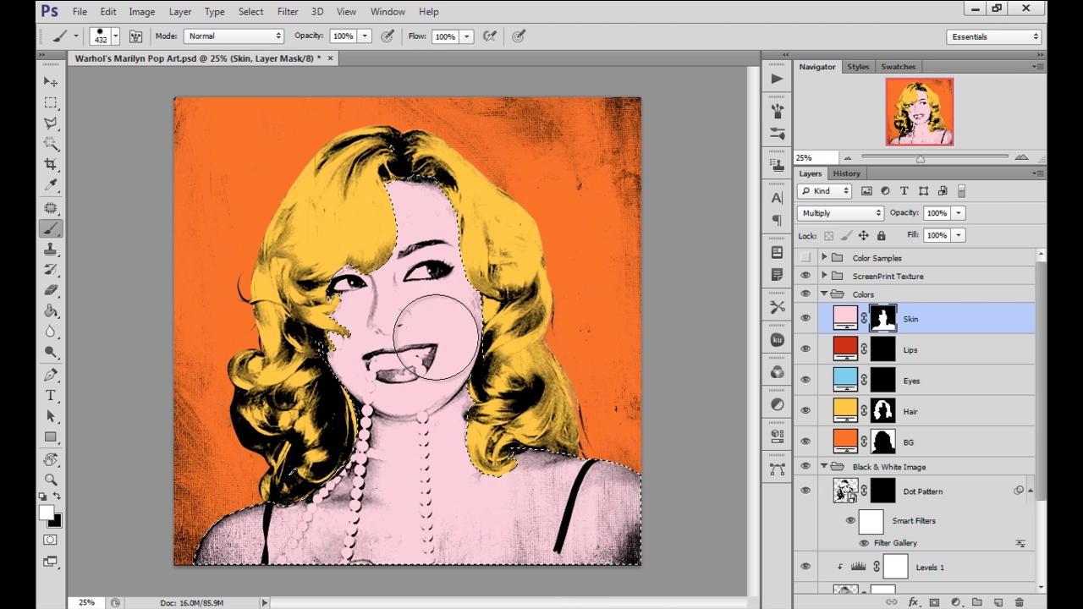
# Deselect and paint the whites of both eyes out of the Skin mask with a 50 px black brush.
pyautogui.press('x')
pyautogui.rightClick(438, 360)
pyautogui.click(489, 390)
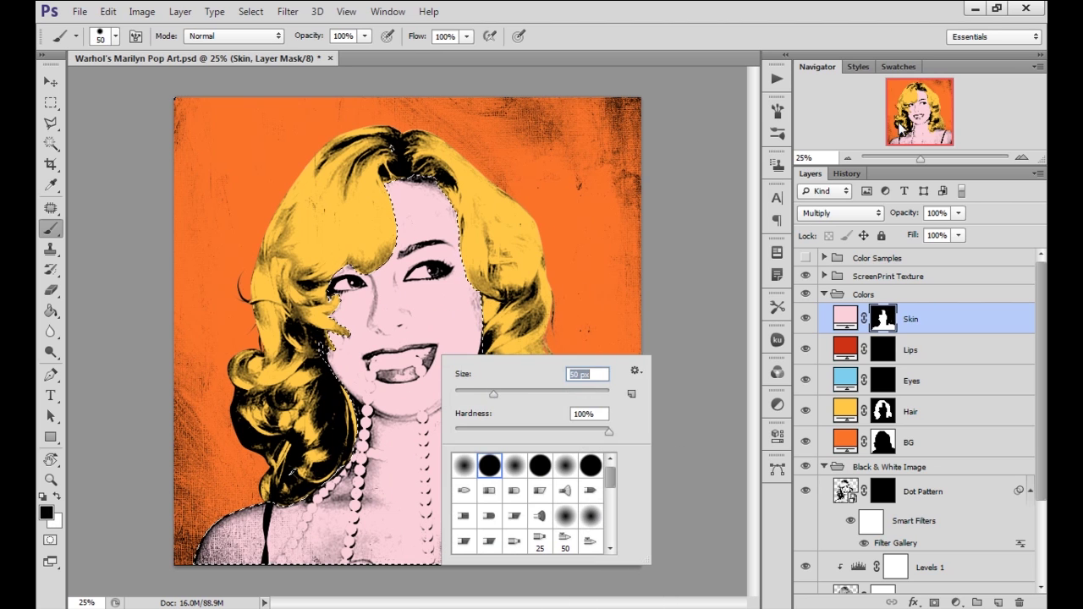
pyautogui.click(1021, 158)
pyautogui.hotkey('ctrl', 'd')
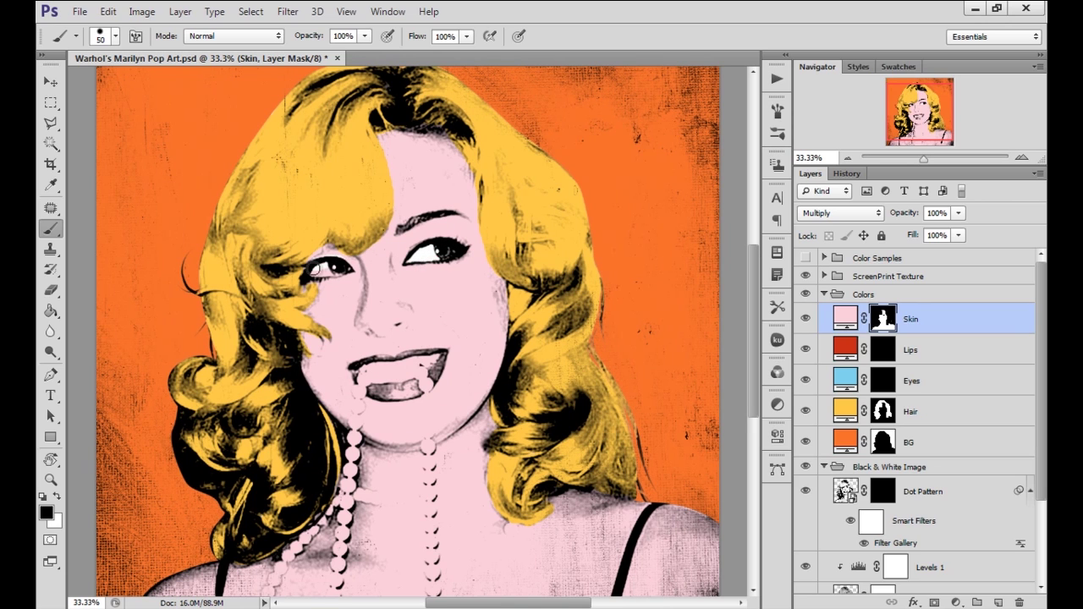
pyautogui.press('x')
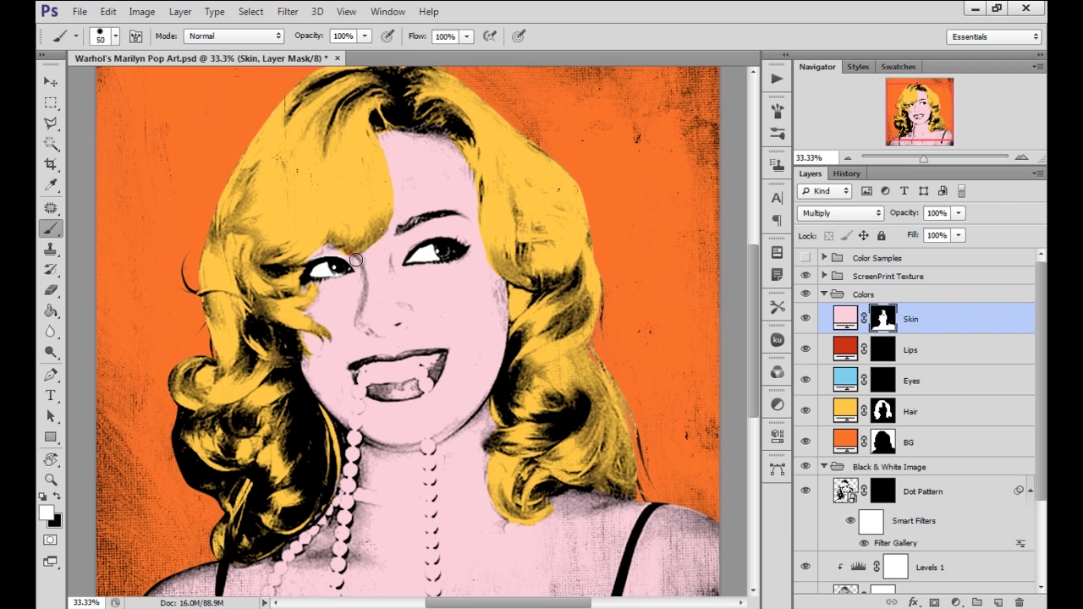
pyautogui.press('x')
pyautogui.press('x')
pyautogui.press('x')
# Paint the teeth and lips out of the Skin mask with the 50 px brush.
pyautogui.moveTo(366, 372)
pyautogui.mouseDown()
pyautogui.moveTo(403, 377)
pyautogui.moveTo(416, 366)
pyautogui.moveTo(404, 378)
pyautogui.moveTo(434, 360)
pyautogui.mouseUp()
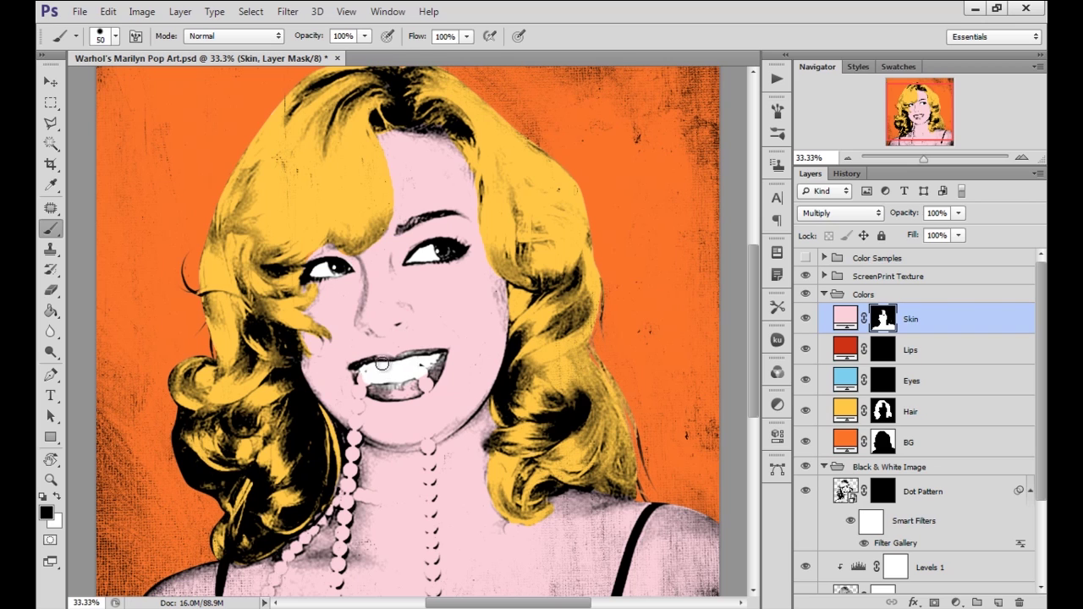
pyautogui.moveTo(376, 390)
pyautogui.mouseDown()
pyautogui.moveTo(414, 391)
pyautogui.moveTo(433, 367)
pyautogui.mouseUp()
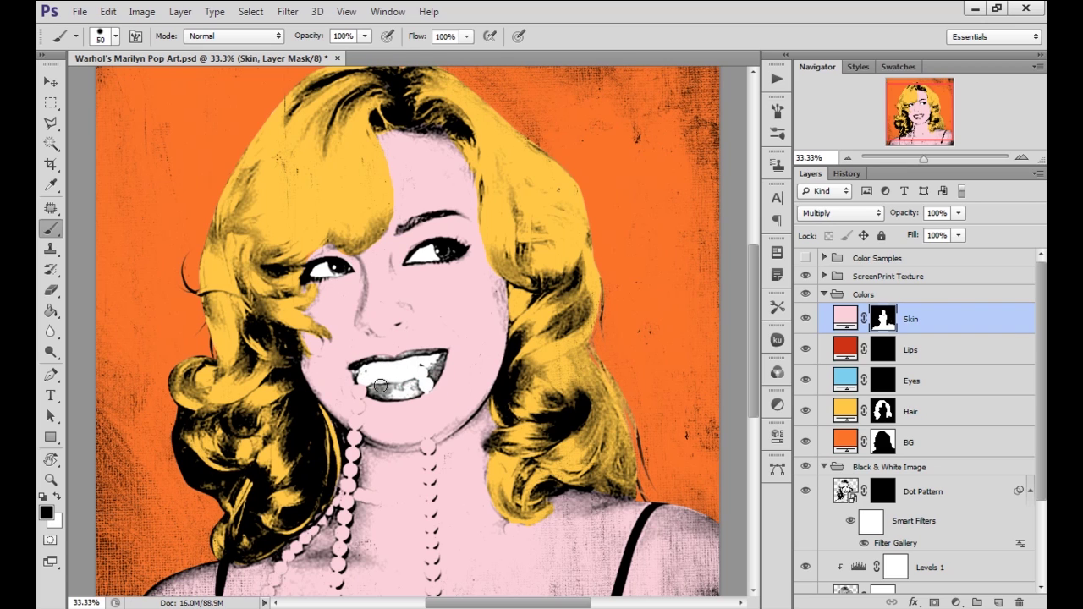
pyautogui.moveTo(365, 375); pyautogui.dragTo(430, 362)
pyautogui.press('x')
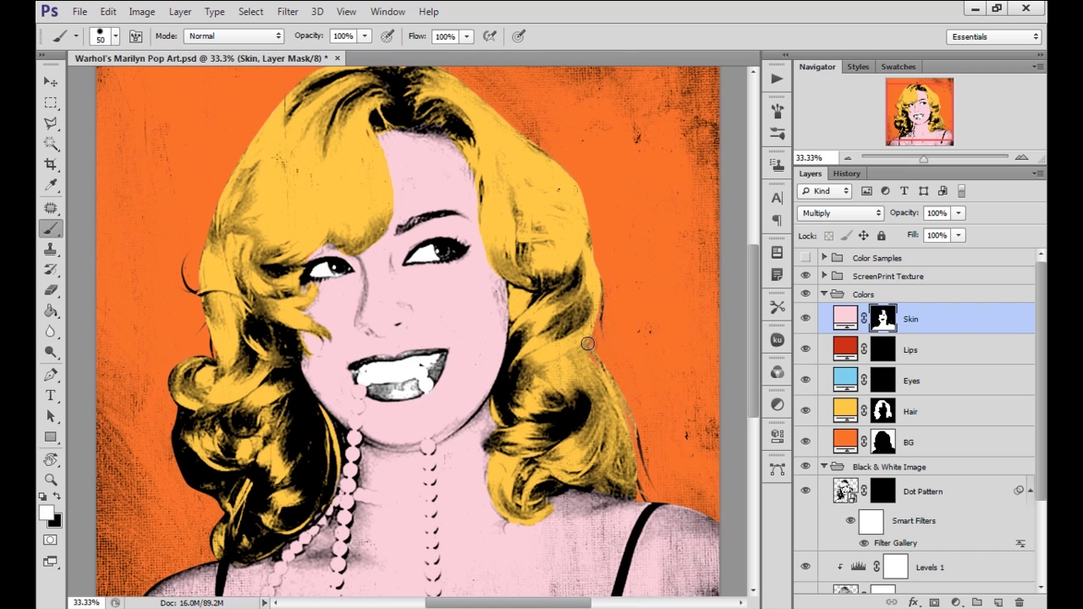
pyautogui.press('x')
# Paint the right-hand eyelid, up to the brow, into the Eyes layer's mask with a 72 px white brush.
pyautogui.click(895, 383)
pyautogui.rightClick(453, 291)
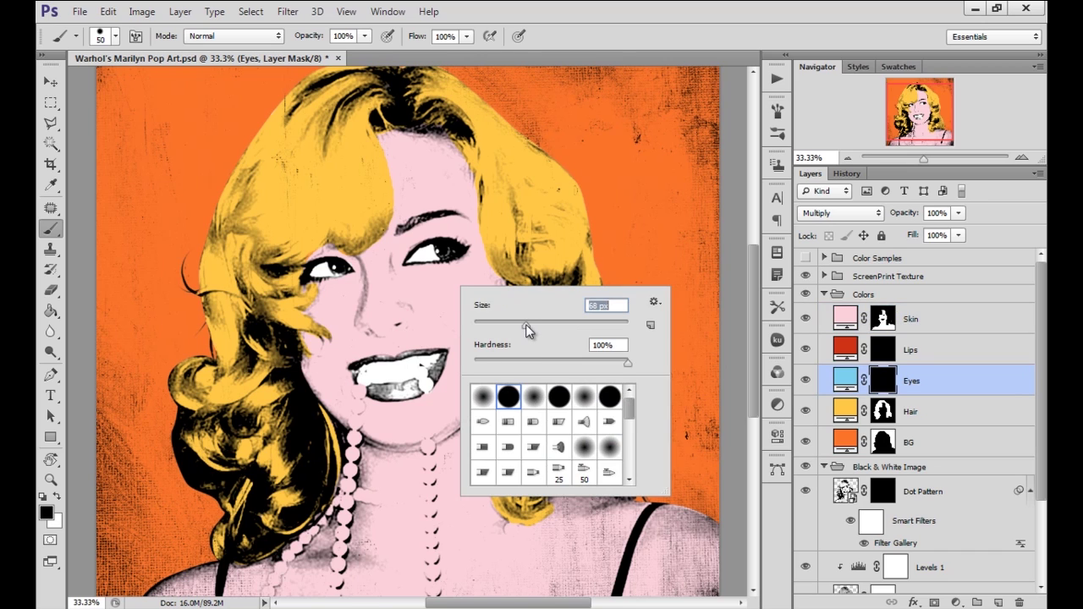
pyautogui.moveTo(526, 324); pyautogui.dragTo(530, 324)
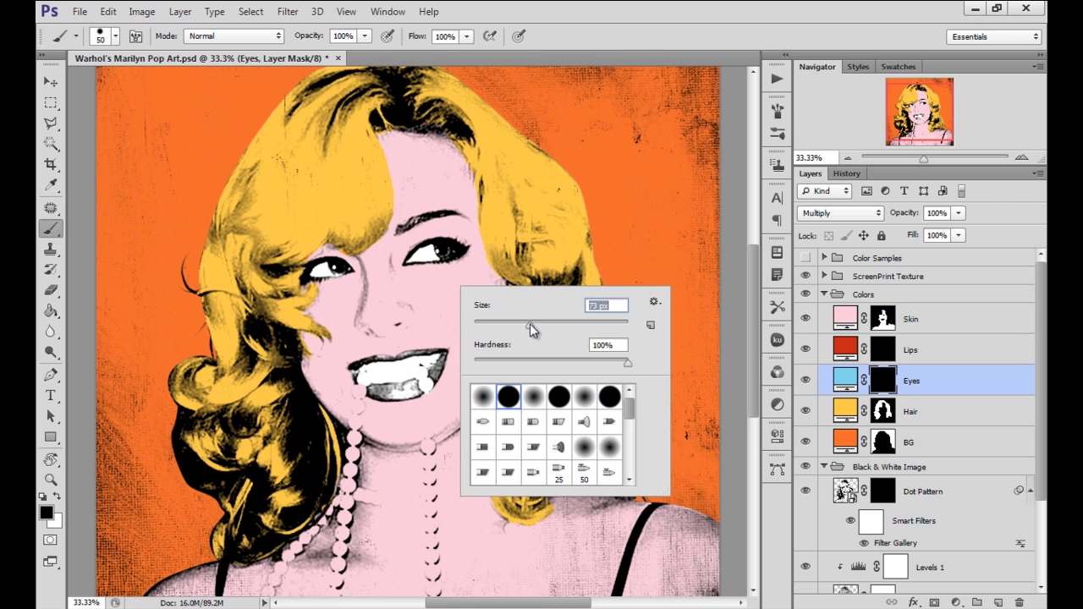
pyautogui.click(401, 254)
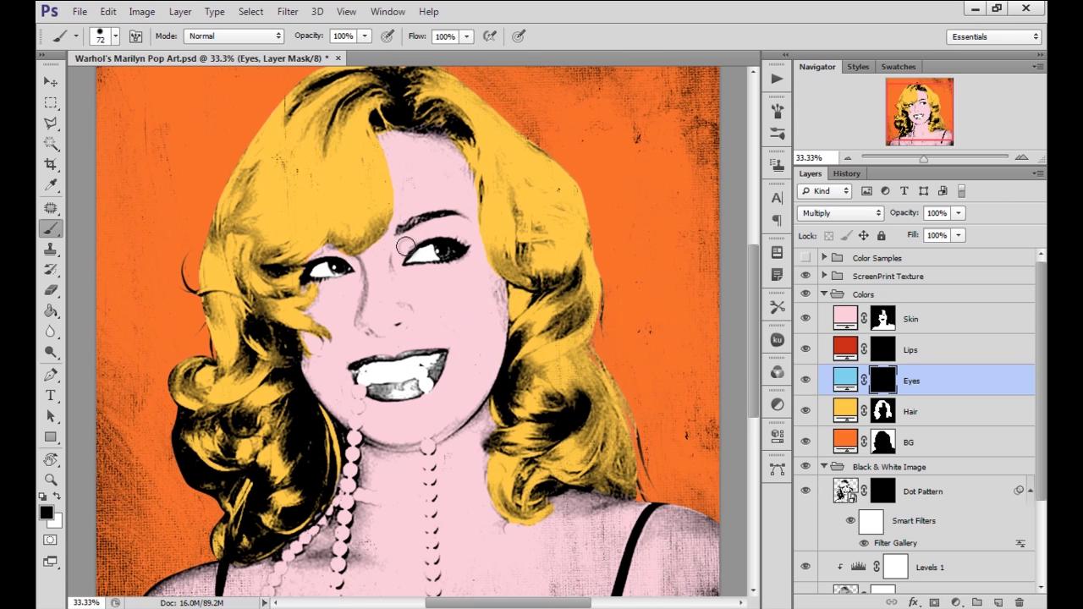
pyautogui.press('x')
pyautogui.moveTo(410, 255)
pyautogui.mouseDown()
pyautogui.moveTo(393, 254)
pyautogui.moveTo(467, 223)
pyautogui.moveTo(416, 226)
pyautogui.moveTo(400, 249)
pyautogui.mouseUp()
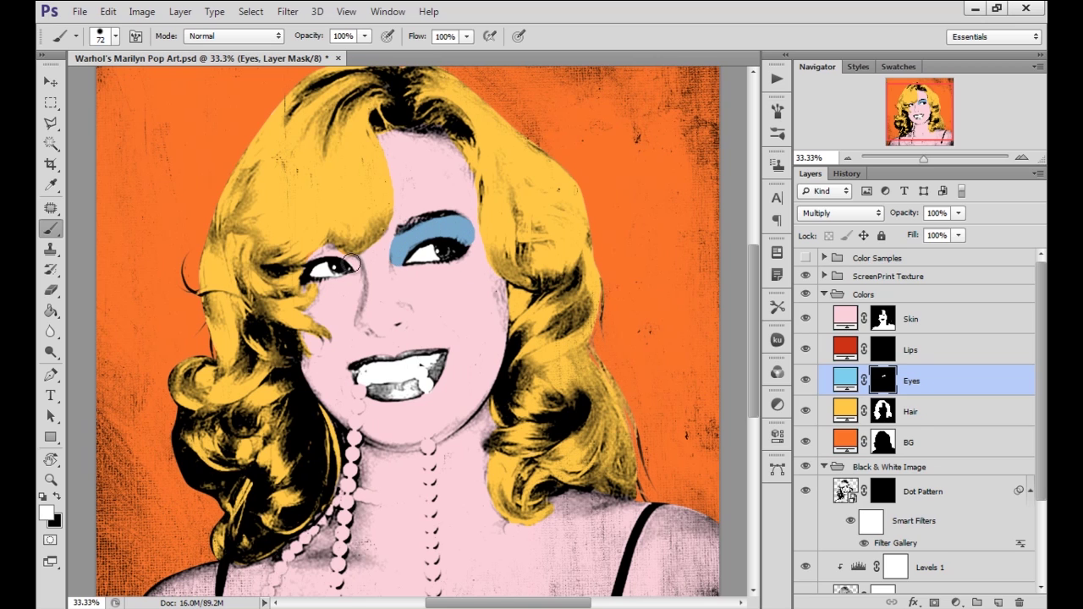
# Paint the left-hand eyelid into the Eyes mask inside an inverted Hair mask selection, deselect, and reduce the brush to 49 px.
pyautogui.keyDown('ctrl'); pyautogui.click(883, 412); pyautogui.keyUp('ctrl')
pyautogui.hotkey('ctrl', 'shift', 'i')
pyautogui.moveTo(350, 266)
pyautogui.mouseDown()
pyautogui.moveTo(297, 256)
pyautogui.moveTo(302, 298)
pyautogui.moveTo(304, 282)
pyautogui.moveTo(355, 267)
pyautogui.mouseUp()
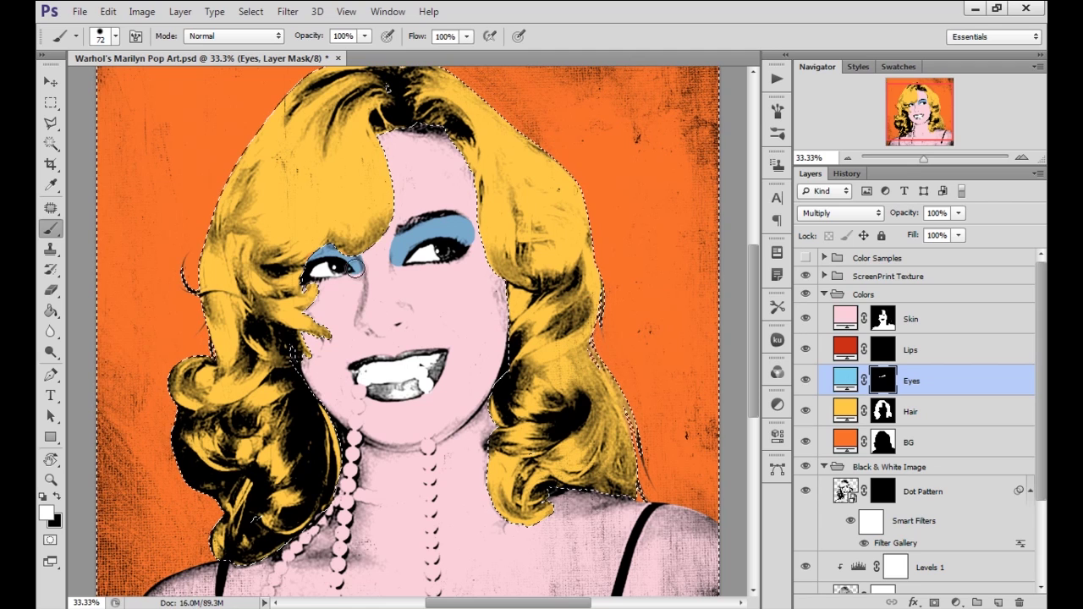
pyautogui.hotkey('ctrl', 'd')
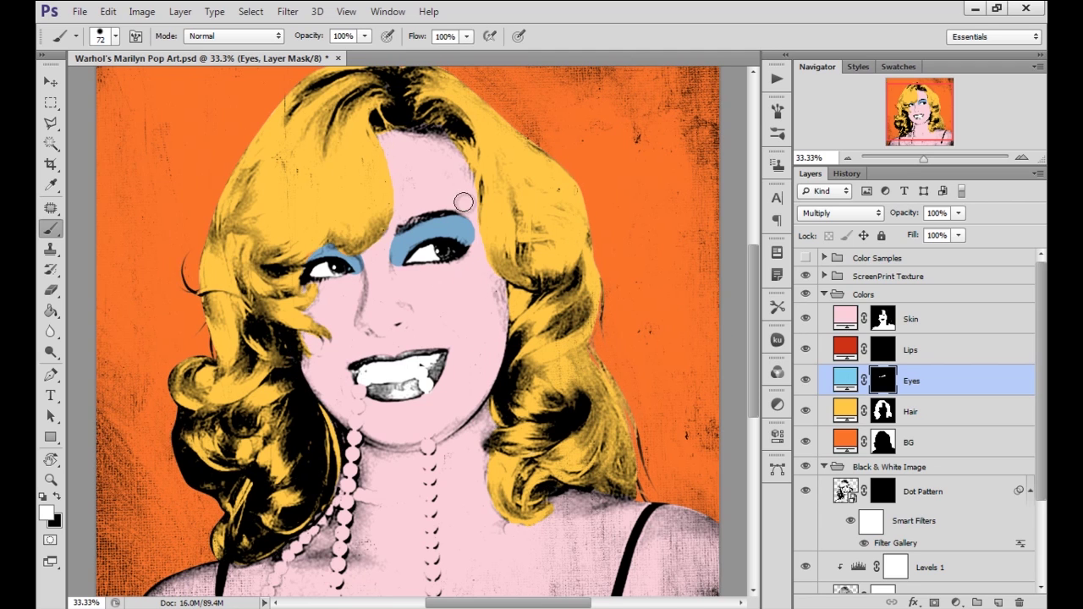
pyautogui.rightClick(358, 253)
pyautogui.moveTo(412, 292); pyautogui.dragTo(409, 292)
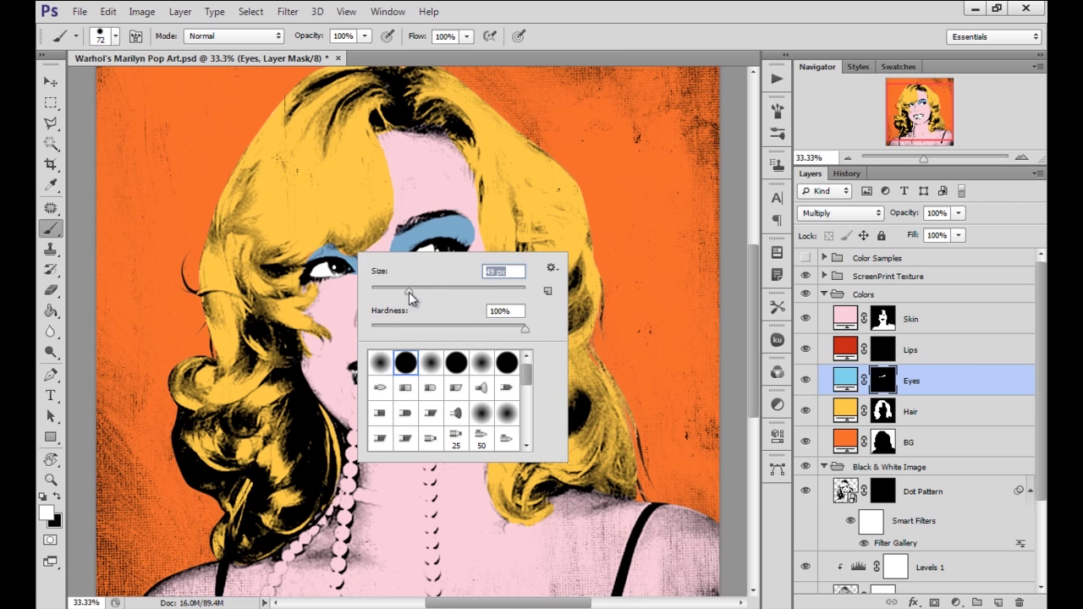
pyautogui.click(340, 255)
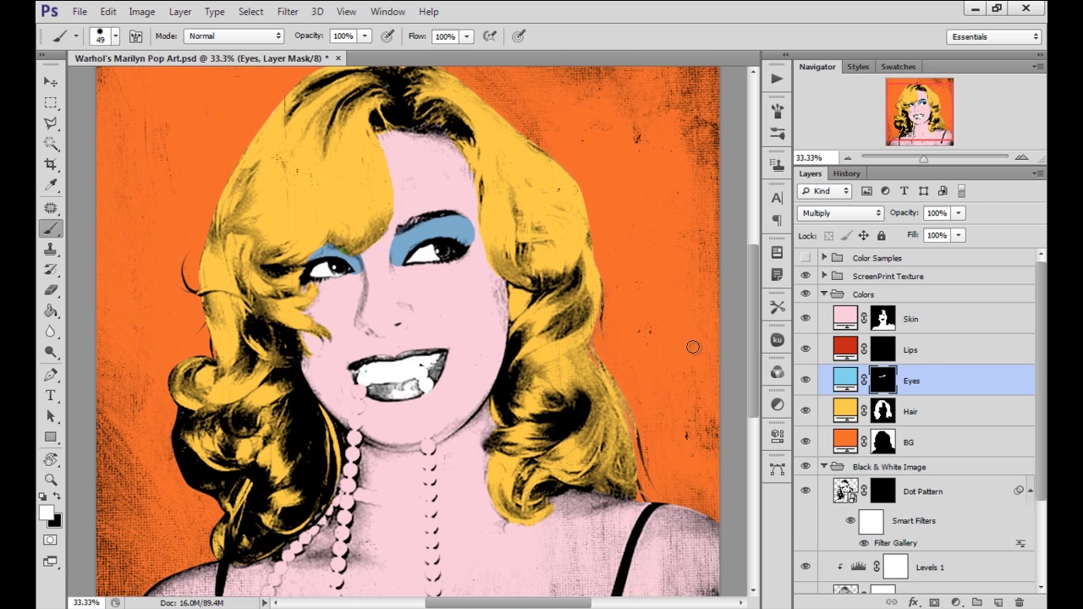
# Load the Eyes mask as a selection, paint that area out of the Hair and Skin masks using a 78 px brush, and deselect.
pyautogui.keyDown('ctrl'); pyautogui.click(883, 380); pyautogui.keyUp('ctrl')
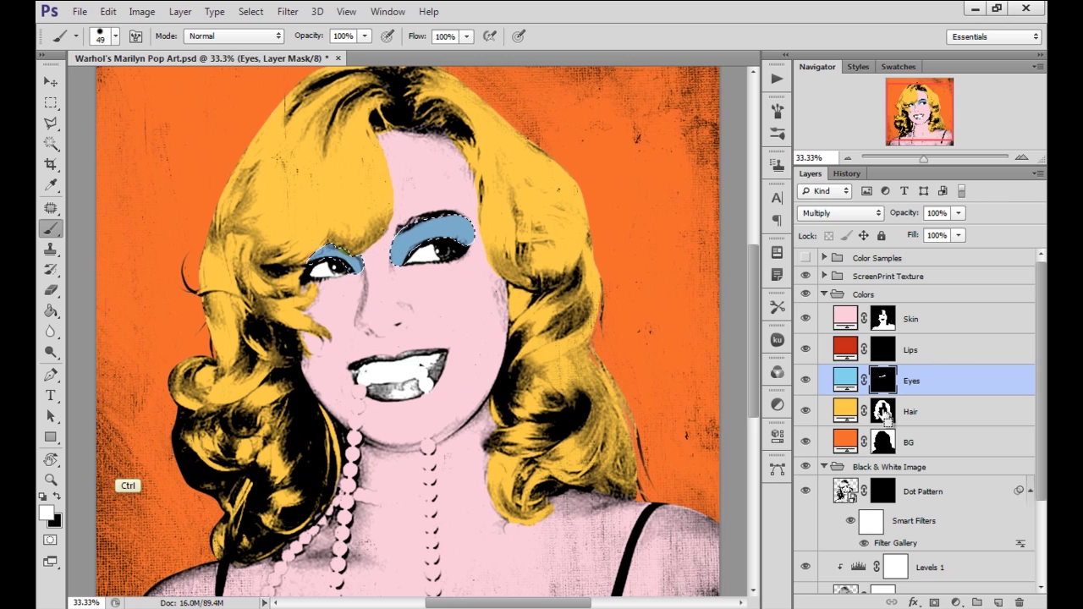
pyautogui.click(883, 412)
pyautogui.press('x')
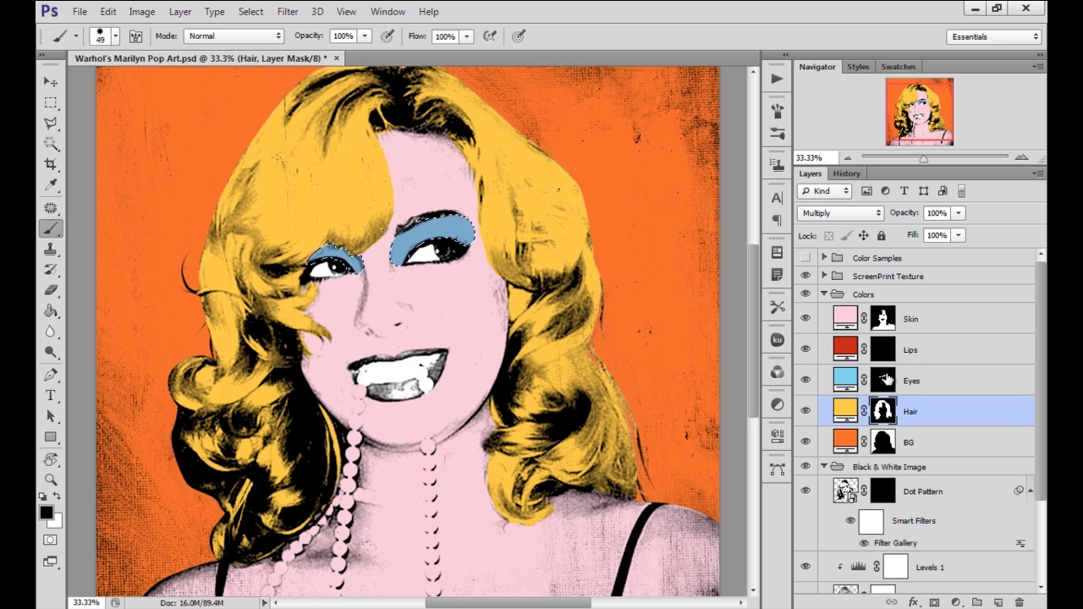
pyautogui.click(882, 319)
pyautogui.rightClick(488, 274)
pyautogui.moveTo(580, 300); pyautogui.dragTo(591, 300)
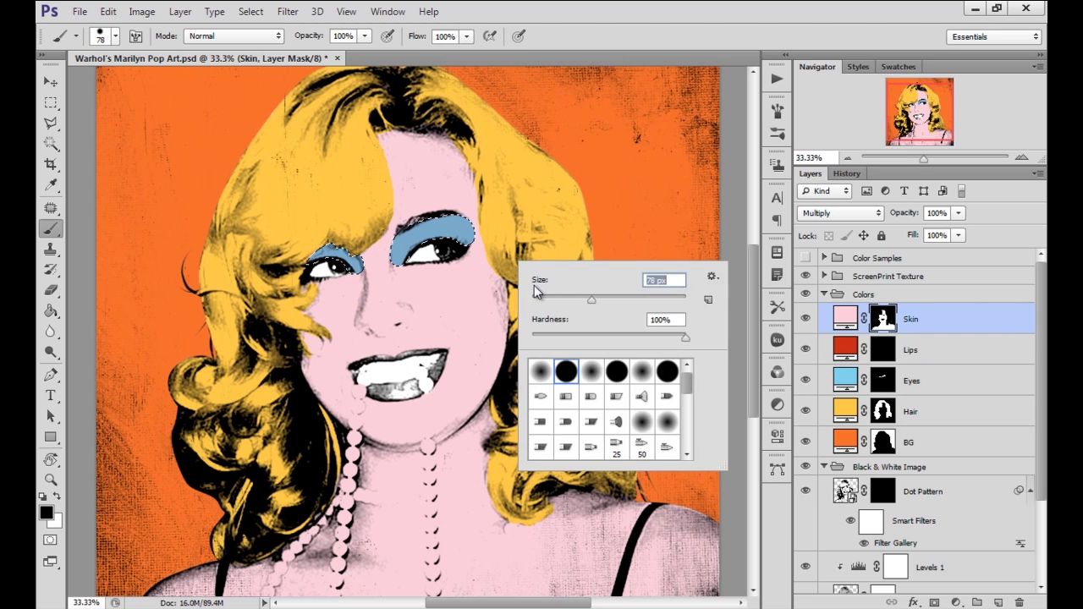
pyautogui.press('Return')
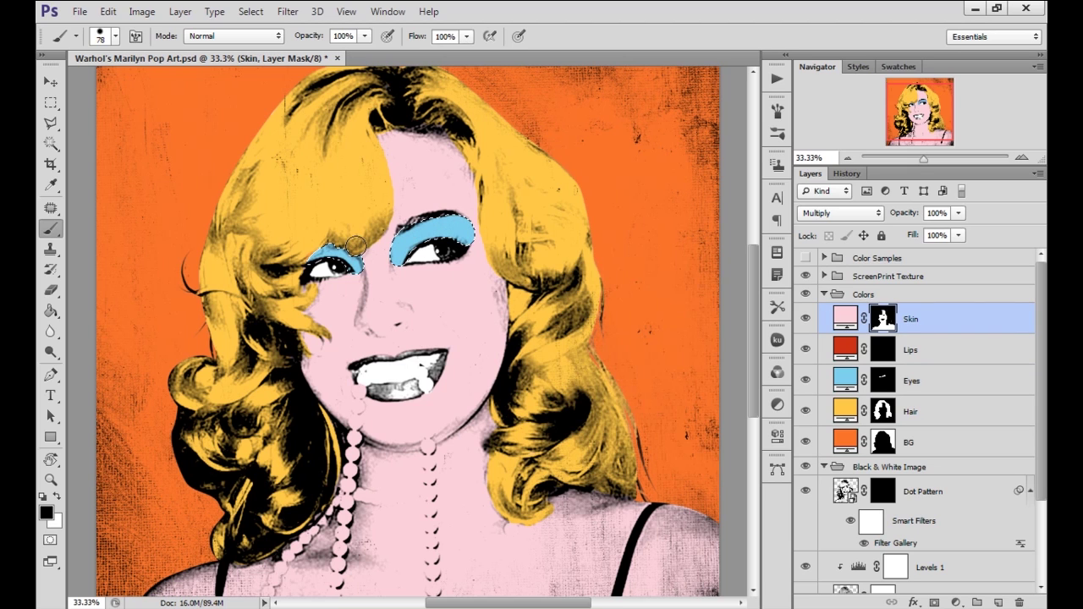
pyautogui.hotkey('ctrl', 'd')
# Paint the lower lip and the right-hand mouth corner into the Lips layer's mask with a 33 px white brush.
pyautogui.click(884, 349)
pyautogui.click(1020, 158)
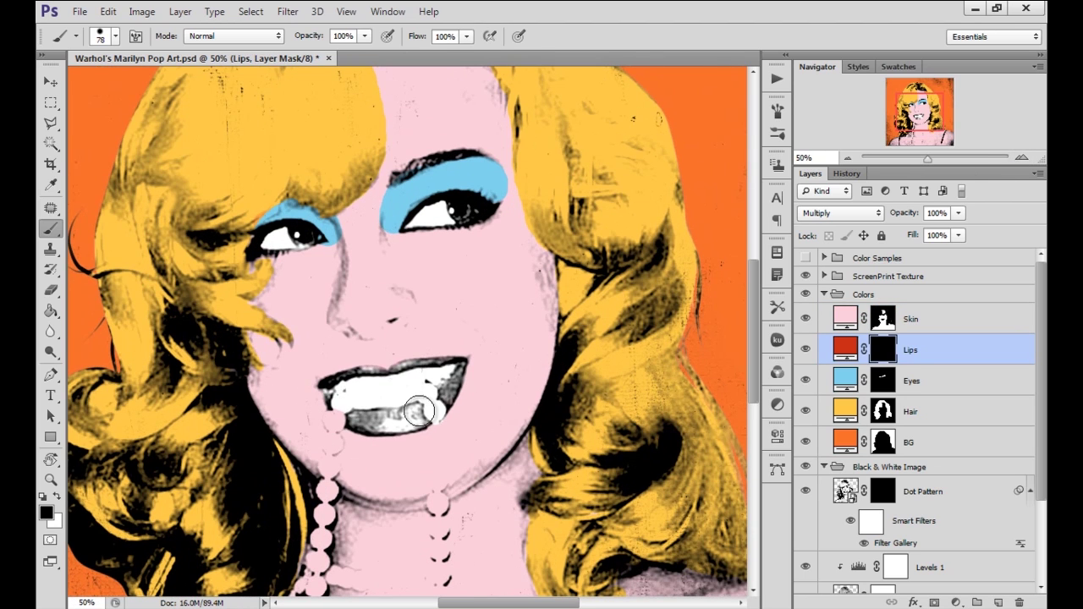
pyautogui.rightClick(391, 418)
pyautogui.moveTo(433, 435); pyautogui.dragTo(371, 422)
pyautogui.press('Return')
pyautogui.press('x')
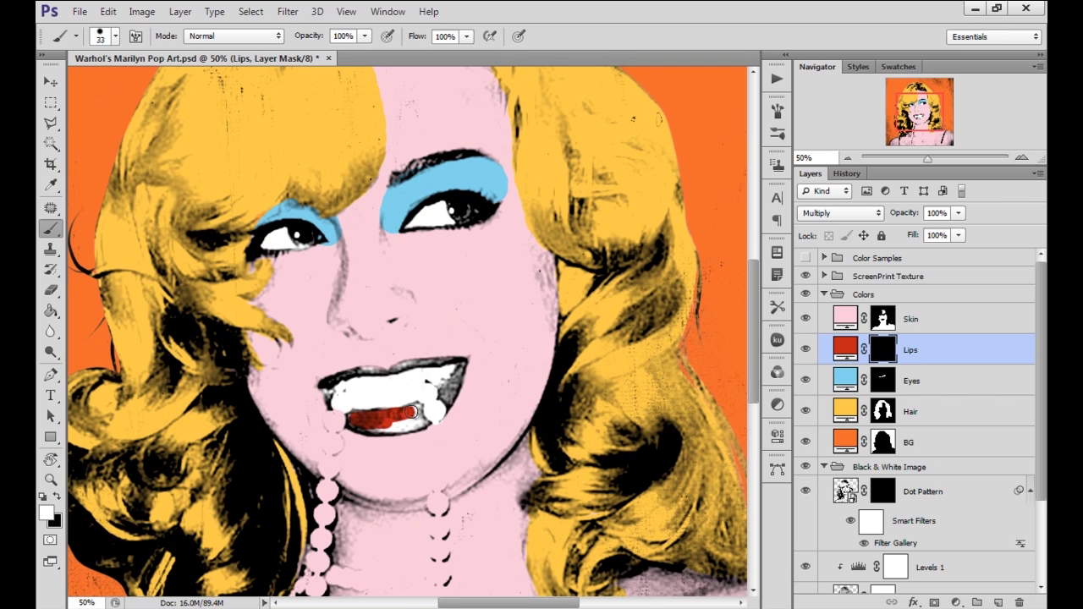
pyautogui.moveTo(406, 425); pyautogui.dragTo(374, 427)
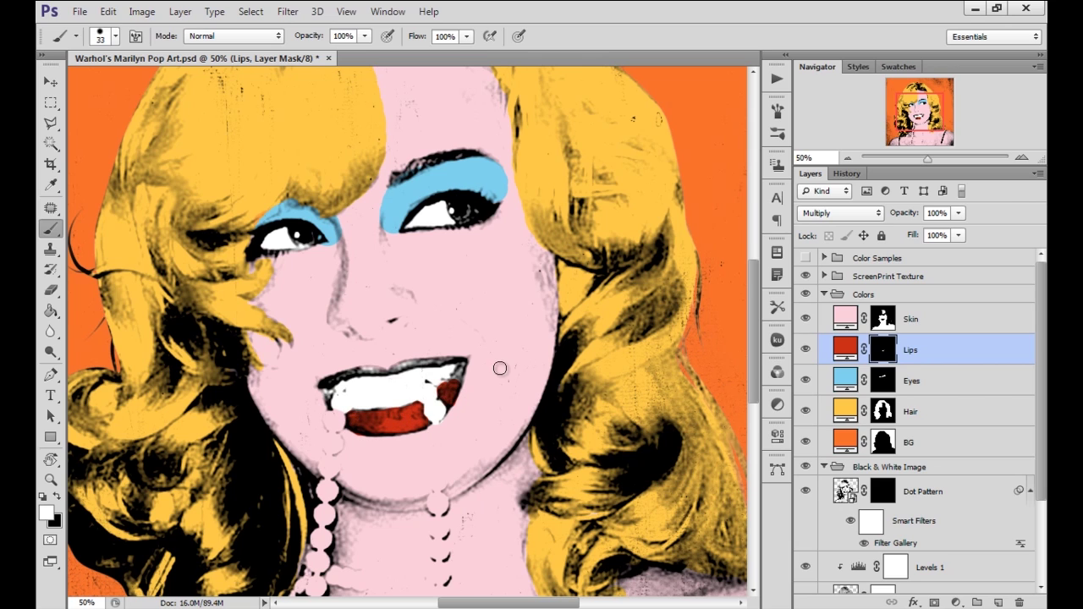
# Paint the upper lip into the Lips mask using a selection loaded from the Skin mask, deselect, and refine the lip edges.
pyautogui.keyDown('ctrl'); pyautogui.click(883, 319); pyautogui.keyUp('ctrl')
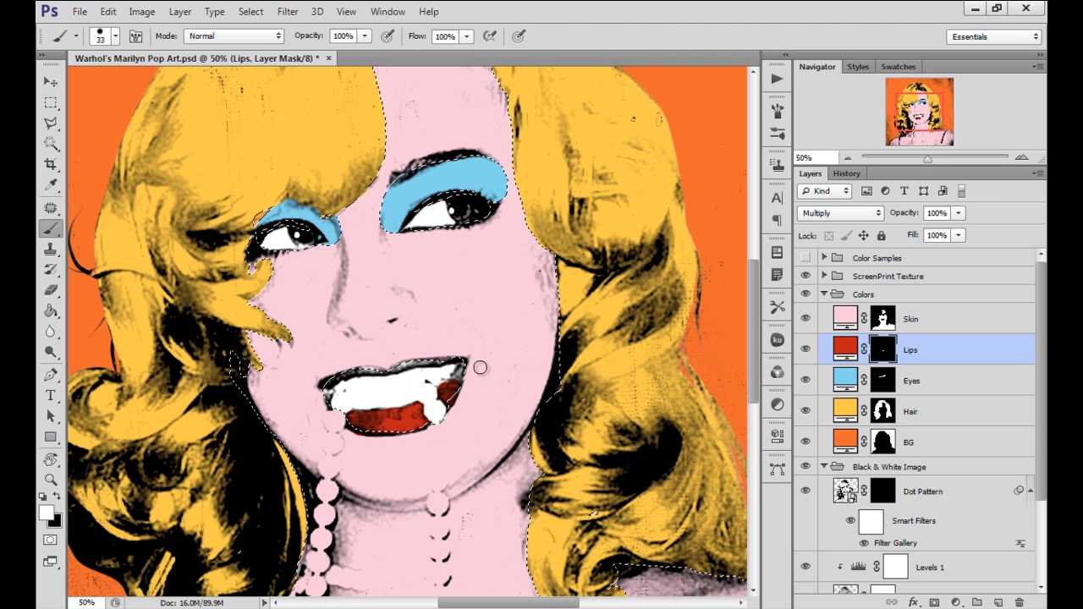
pyautogui.moveTo(459, 369)
pyautogui.mouseDown()
pyautogui.moveTo(366, 372)
pyautogui.moveTo(331, 381)
pyautogui.moveTo(327, 397)
pyautogui.moveTo(364, 385)
pyautogui.mouseUp()
pyautogui.hotkey('ctrl', 'd')
pyautogui.press('x')
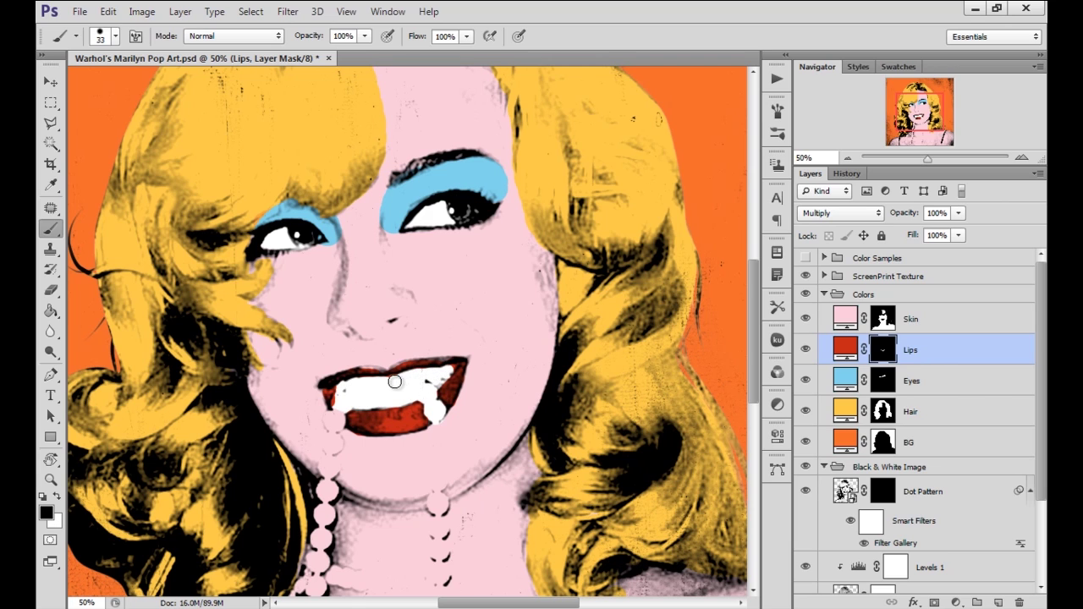
pyautogui.press('x')
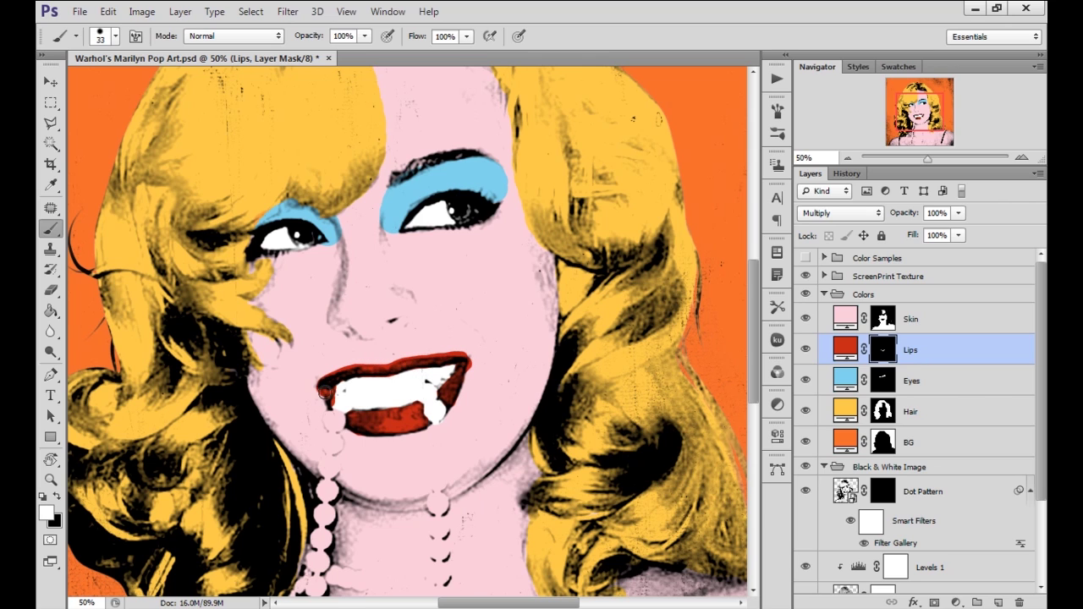
pyautogui.press('x')
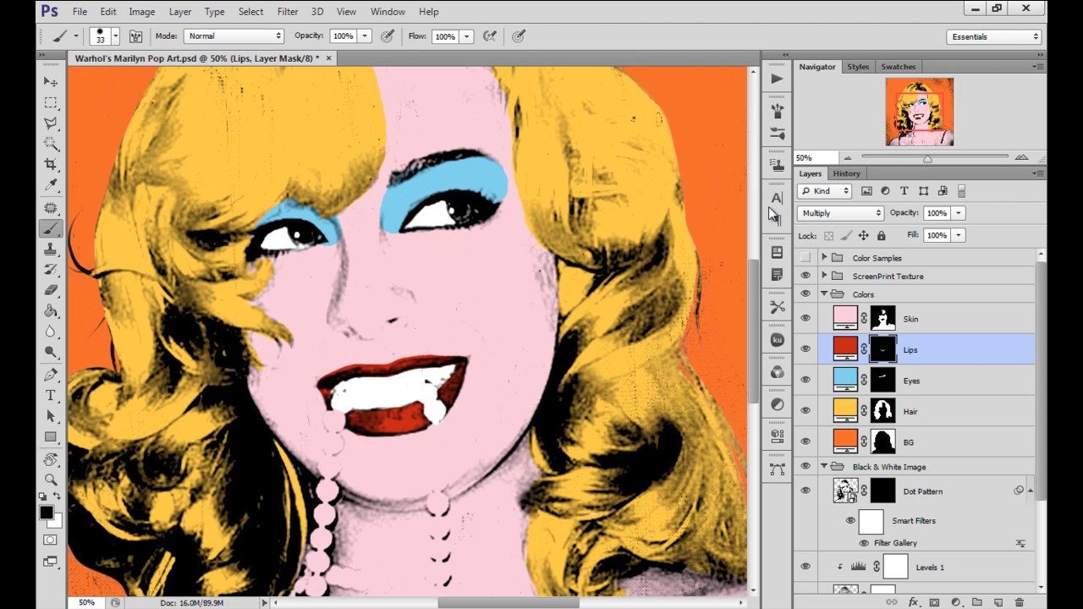
# Collapse the Colors group, hide the Hair Contrast layer and set the Levels 2 input levels to 65, 0.90 and 194.
pyautogui.click(847, 157)
pyautogui.click(846, 158)
pyautogui.click(846, 157)
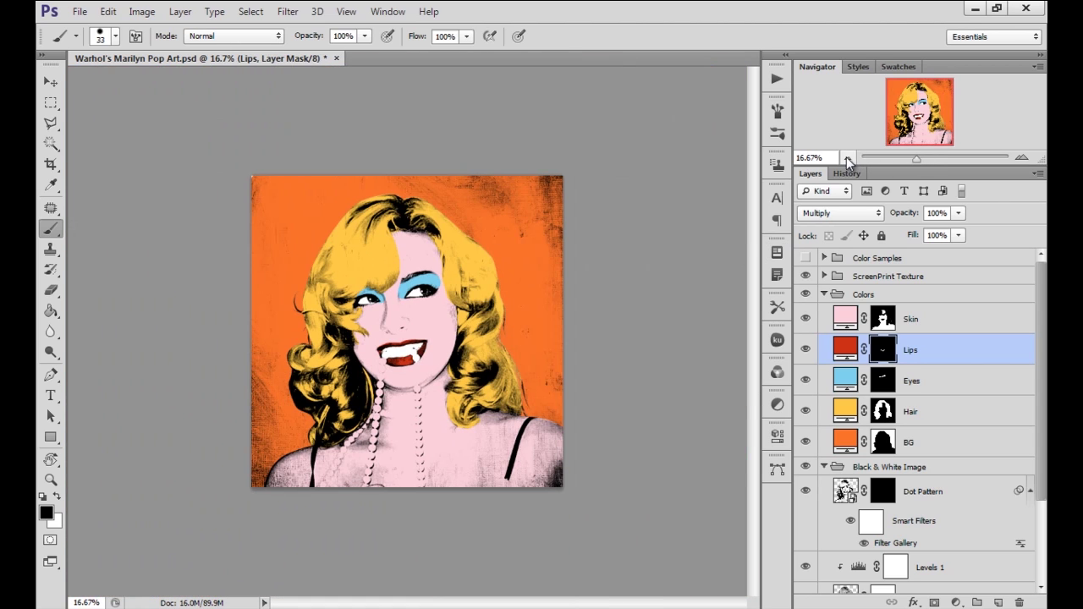
pyautogui.click(834, 295)
pyautogui.click(824, 293)
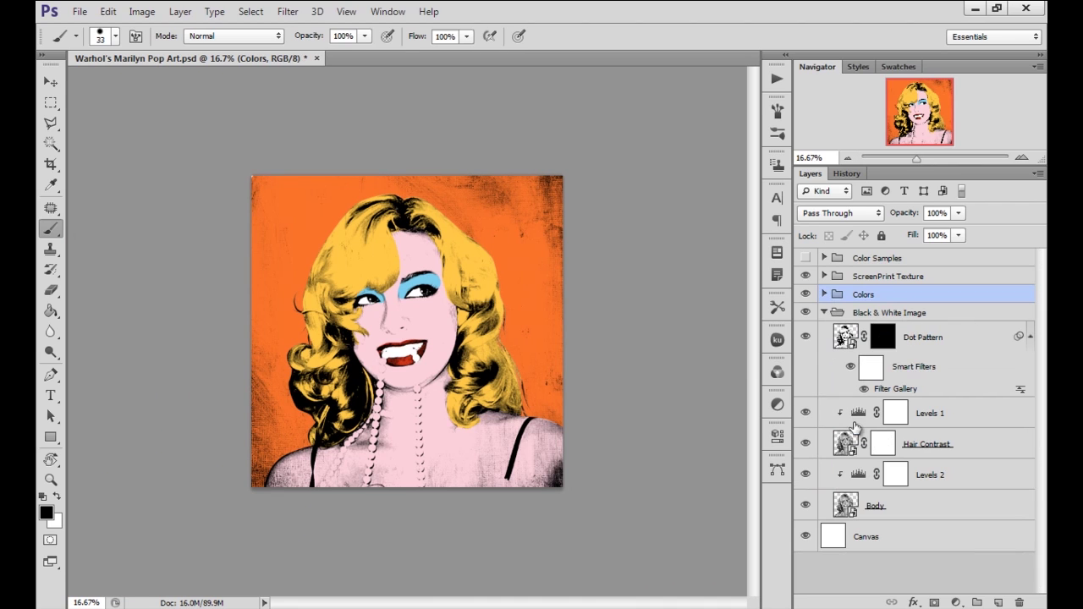
pyautogui.click(805, 444)
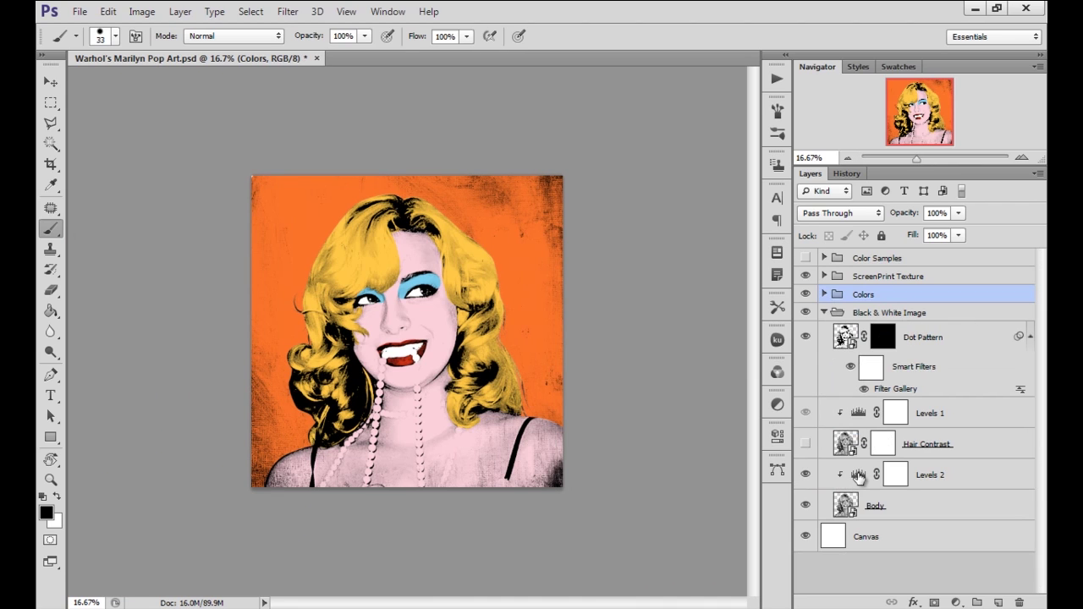
pyautogui.doubleClick(858, 475)
pyautogui.moveTo(621, 487); pyautogui.dragTo(713, 490)
pyautogui.moveTo(700, 491); pyautogui.dragTo(699, 490)
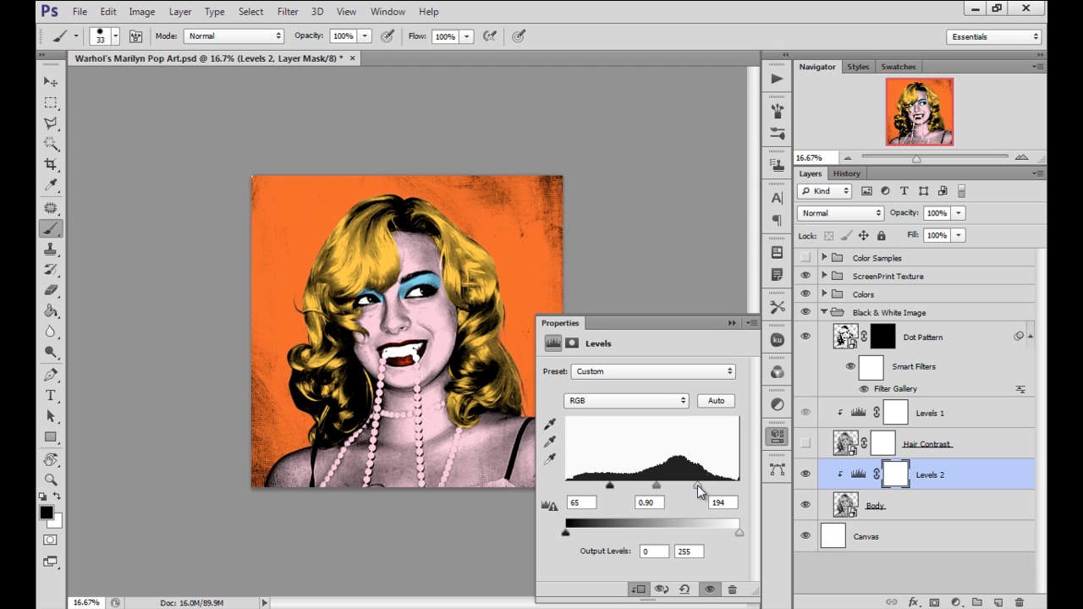
# Paint all the pearl strands at the mouth, neck and chest out of the Skin layer's mask with a 33 px black brush.
pyautogui.click(1021, 158)
pyautogui.click(1021, 158)
pyautogui.click(1021, 158)
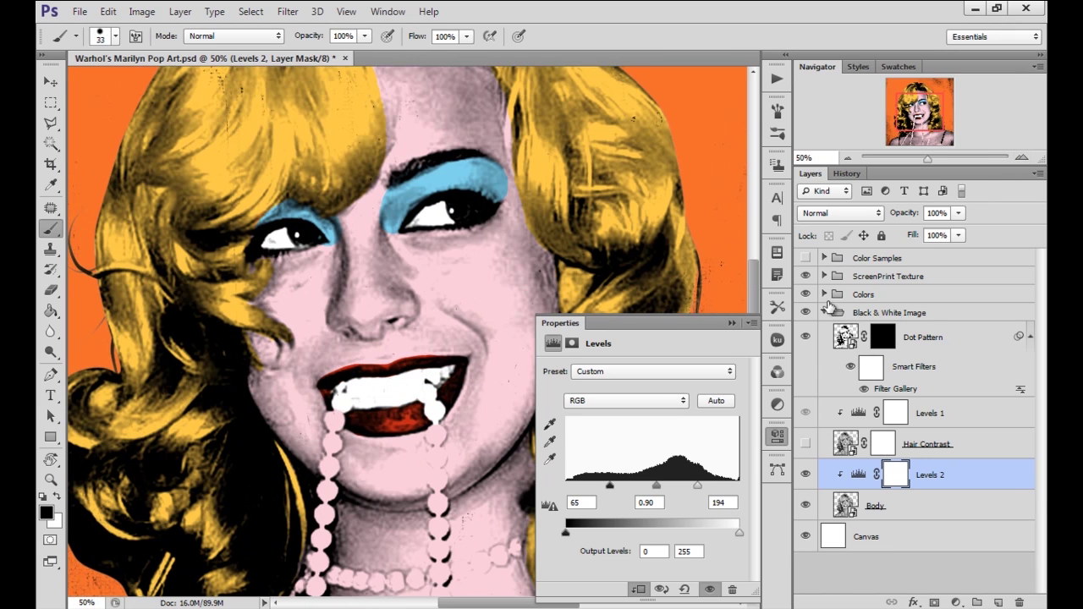
pyautogui.click(825, 294)
pyautogui.click(885, 330)
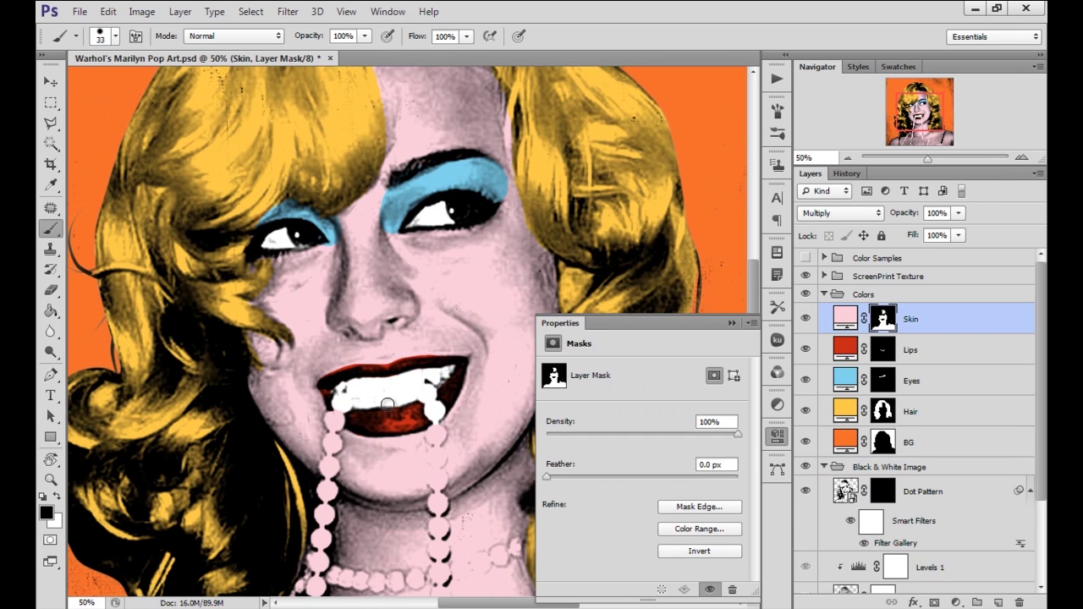
pyautogui.click(778, 436)
pyautogui.click(1021, 158)
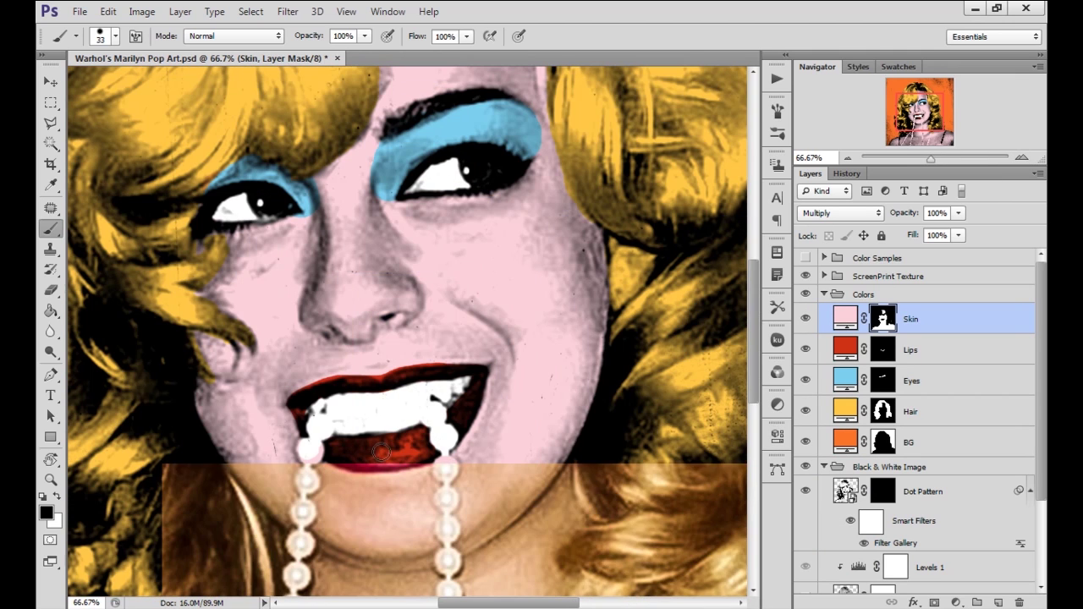
pyautogui.moveTo(375, 478)
pyautogui.mouseDown()
pyautogui.moveTo(388, 395)
pyautogui.moveTo(319, 398)
pyautogui.moveTo(316, 384)
pyautogui.moveTo(313, 423)
pyautogui.moveTo(312, 374)
pyautogui.moveTo(303, 486)
pyautogui.mouseUp()
pyautogui.moveTo(315, 545); pyautogui.dragTo(321, 427)
pyautogui.moveTo(302, 391); pyautogui.dragTo(287, 480)
pyautogui.moveTo(290, 478); pyautogui.dragTo(294, 315)
pyautogui.moveTo(290, 345); pyautogui.dragTo(268, 494)
pyautogui.moveTo(93, 495)
pyautogui.mouseDown()
pyautogui.moveTo(193, 328)
pyautogui.moveTo(244, 278)
pyautogui.moveTo(208, 390)
pyautogui.moveTo(252, 354)
pyautogui.moveTo(383, 360)
pyautogui.mouseUp()
pyautogui.moveTo(292, 359); pyautogui.dragTo(292, 440)
pyautogui.moveTo(406, 232)
pyautogui.mouseDown()
pyautogui.moveTo(406, 435)
pyautogui.moveTo(406, 296)
pyautogui.moveTo(499, 260)
pyautogui.mouseUp()
pyautogui.moveTo(404, 342)
pyautogui.mouseDown()
pyautogui.moveTo(354, 218)
pyautogui.moveTo(374, 473)
pyautogui.mouseUp()
pyautogui.moveTo(444, 470)
pyautogui.mouseDown()
pyautogui.moveTo(507, 279)
pyautogui.moveTo(474, 403)
pyautogui.mouseUp()
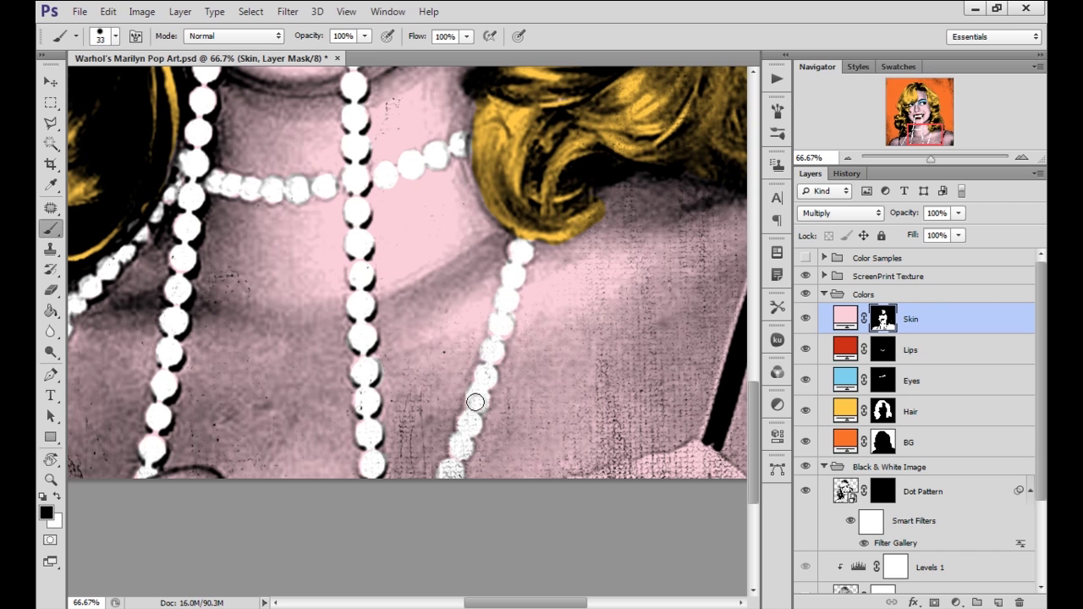
pyautogui.click(847, 159)
pyautogui.click(846, 159)
pyautogui.click(847, 159)
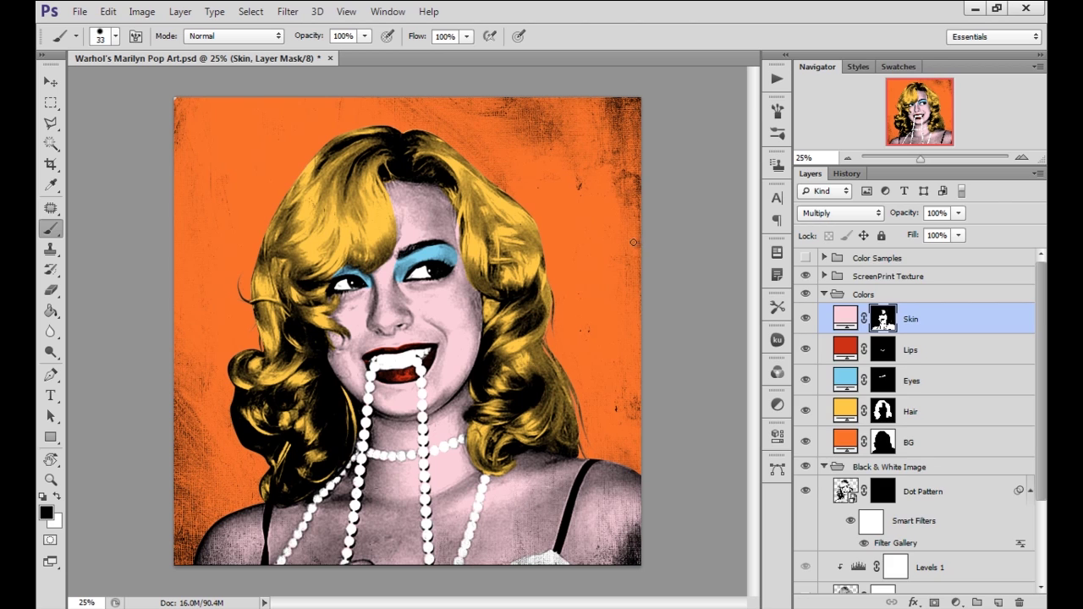
# Show the Hair Contrast layer and fill its mask with black.
pyautogui.scroll(-3, 846, 423)
pyautogui.click(804, 487)
pyautogui.click(880, 489)
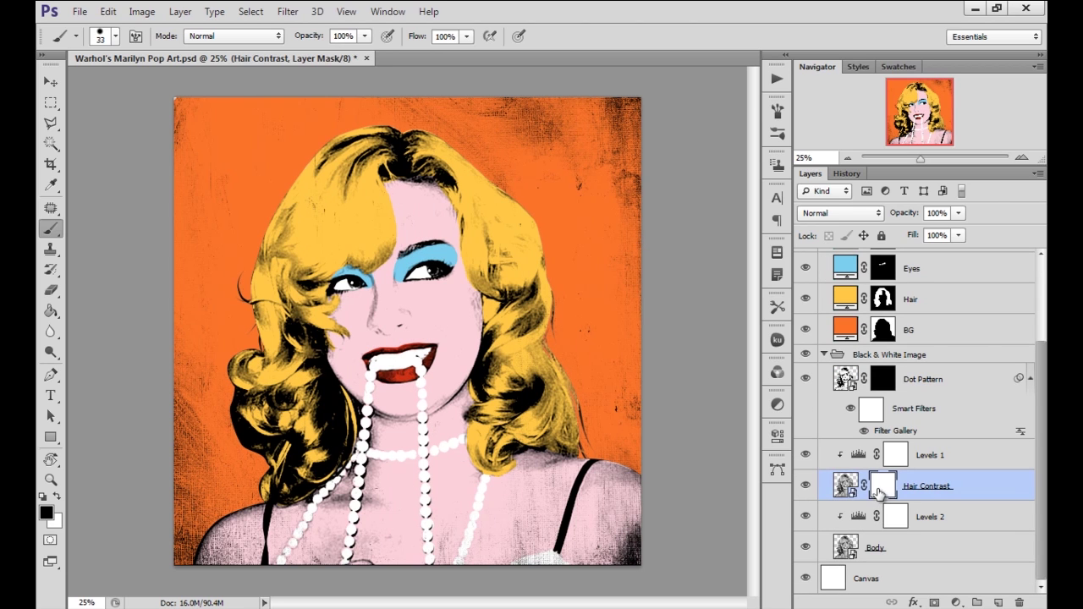
pyautogui.press('g')
pyautogui.click(339, 430)
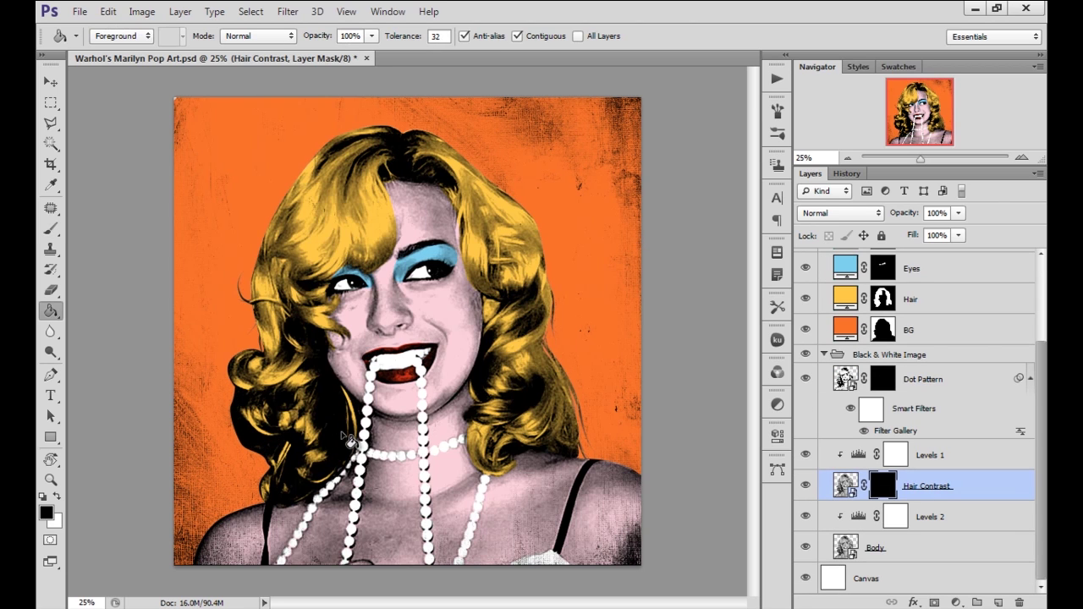
# Paint the front curls beside the forehead into the Hair Contrast mask with an 88 px white brush.
pyautogui.press('x')
pyautogui.rightClick(350, 441)
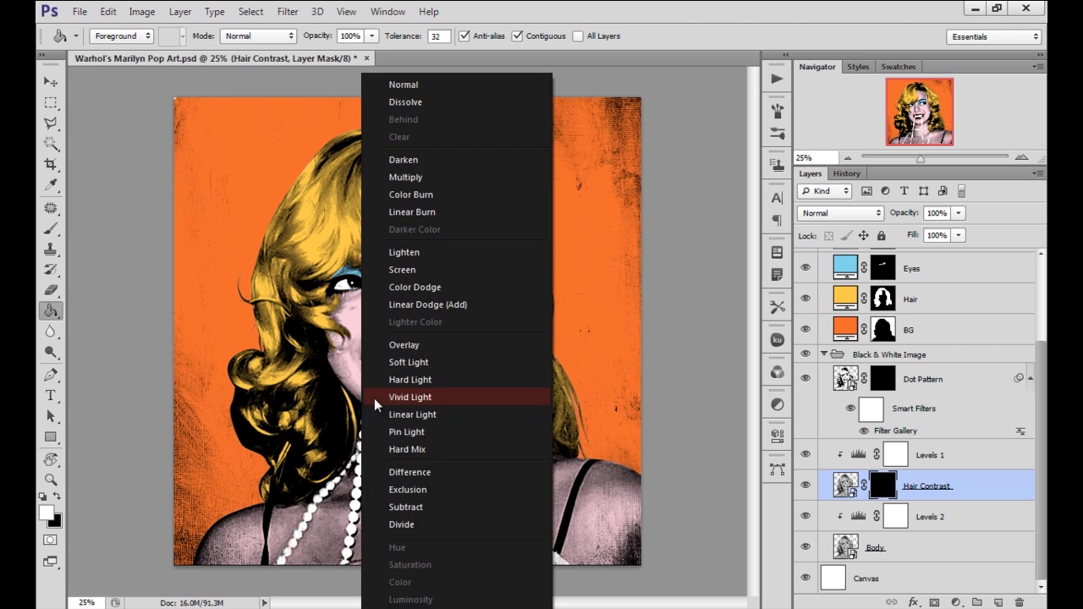
pyautogui.click(707, 321)
pyautogui.press('b')
pyautogui.rightClick(437, 343)
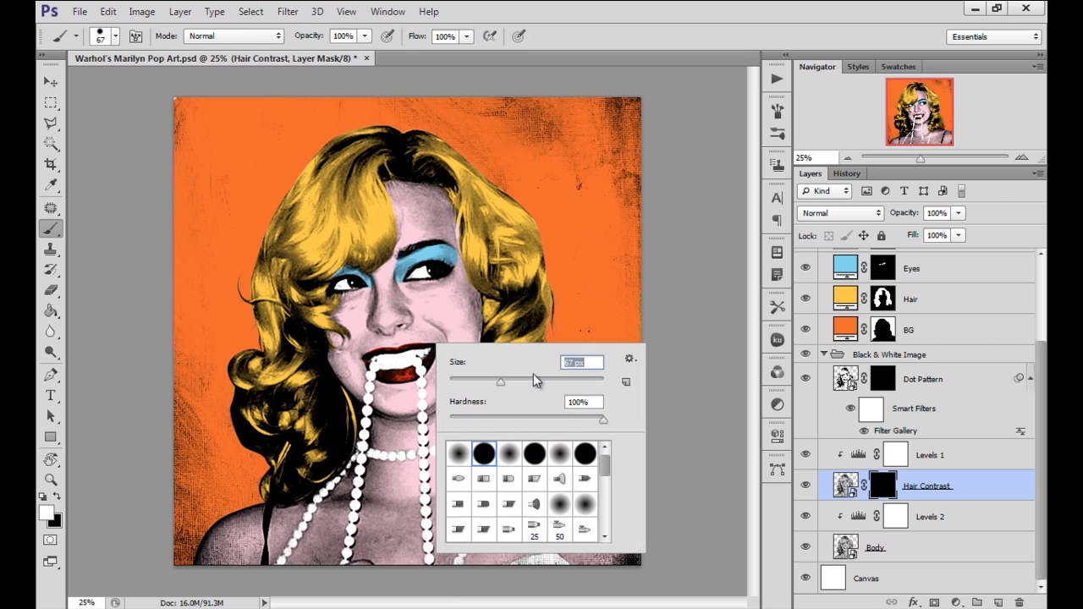
pyautogui.press('Return')
pyautogui.moveTo(337, 210)
pyautogui.mouseDown()
pyautogui.moveTo(292, 241)
pyautogui.moveTo(284, 207)
pyautogui.moveTo(273, 233)
pyautogui.moveTo(263, 277)
pyautogui.moveTo(291, 258)
pyautogui.moveTo(309, 271)
pyautogui.moveTo(291, 399)
pyautogui.mouseUp()
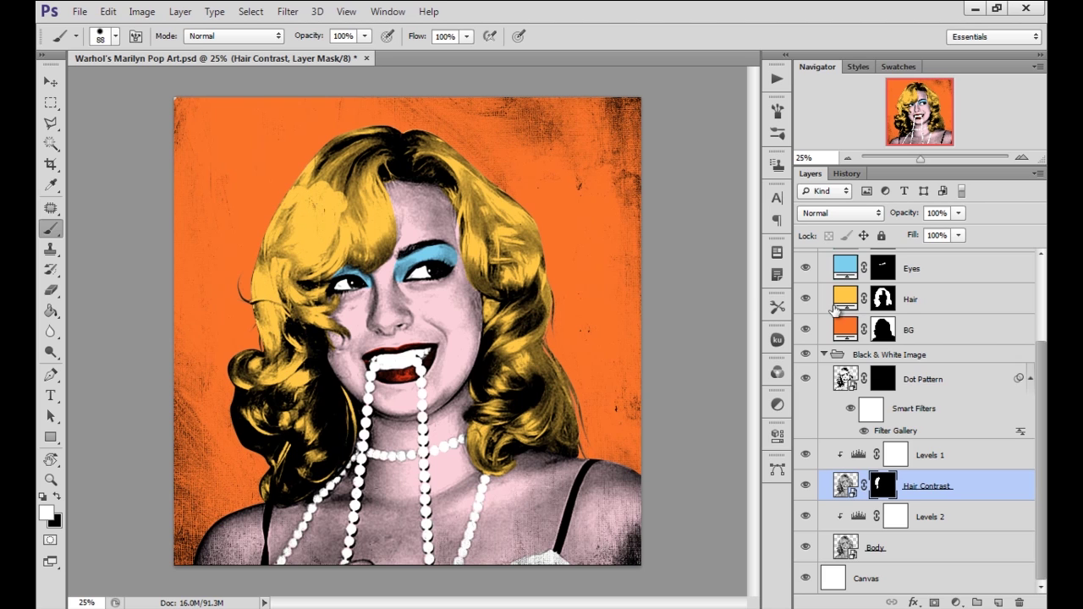
# Load the Hair mask as a selection, paint all the hair into the Hair Contrast mask with a 180 px white brush, and deselect.
pyautogui.keyDown('ctrl'); pyautogui.click(882, 299); pyautogui.keyUp('ctrl')
pyautogui.rightClick(480, 340)
pyautogui.moveTo(585, 377); pyautogui.dragTo(601, 378)
pyautogui.press('Return')
pyautogui.moveTo(271, 338)
pyautogui.mouseDown()
pyautogui.moveTo(254, 423)
pyautogui.moveTo(313, 370)
pyautogui.moveTo(345, 461)
pyautogui.mouseUp()
pyautogui.moveTo(337, 236)
pyautogui.mouseDown()
pyautogui.moveTo(394, 210)
pyautogui.moveTo(309, 202)
pyautogui.moveTo(416, 121)
pyautogui.moveTo(324, 251)
pyautogui.moveTo(428, 134)
pyautogui.moveTo(420, 228)
pyautogui.moveTo(481, 246)
pyautogui.moveTo(490, 194)
pyautogui.moveTo(469, 325)
pyautogui.moveTo(488, 321)
pyautogui.moveTo(475, 411)
pyautogui.moveTo(568, 426)
pyautogui.mouseUp()
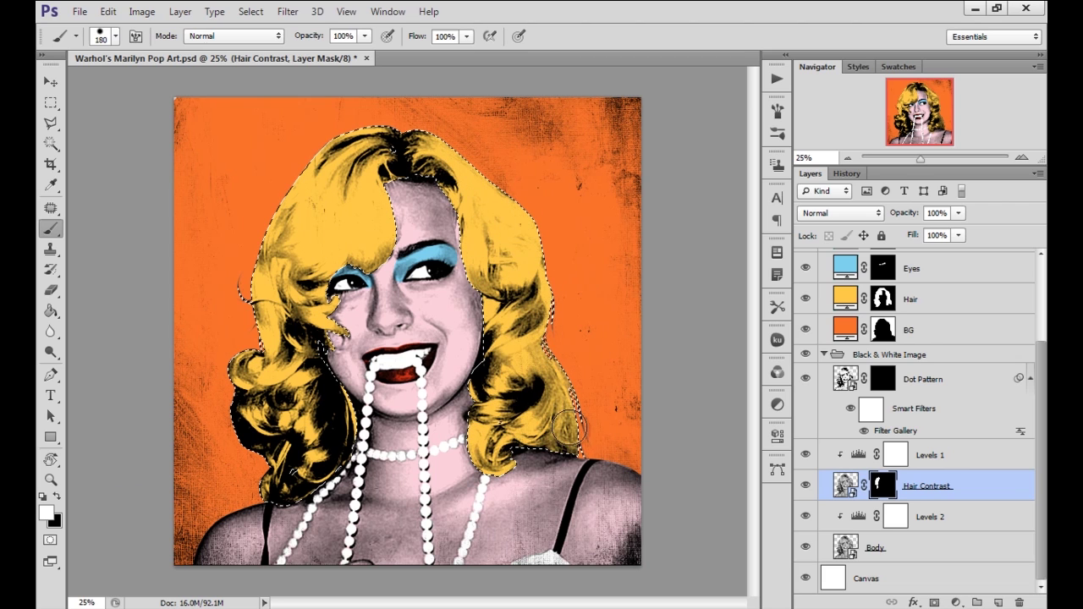
pyautogui.hotkey('ctrl', 'd')
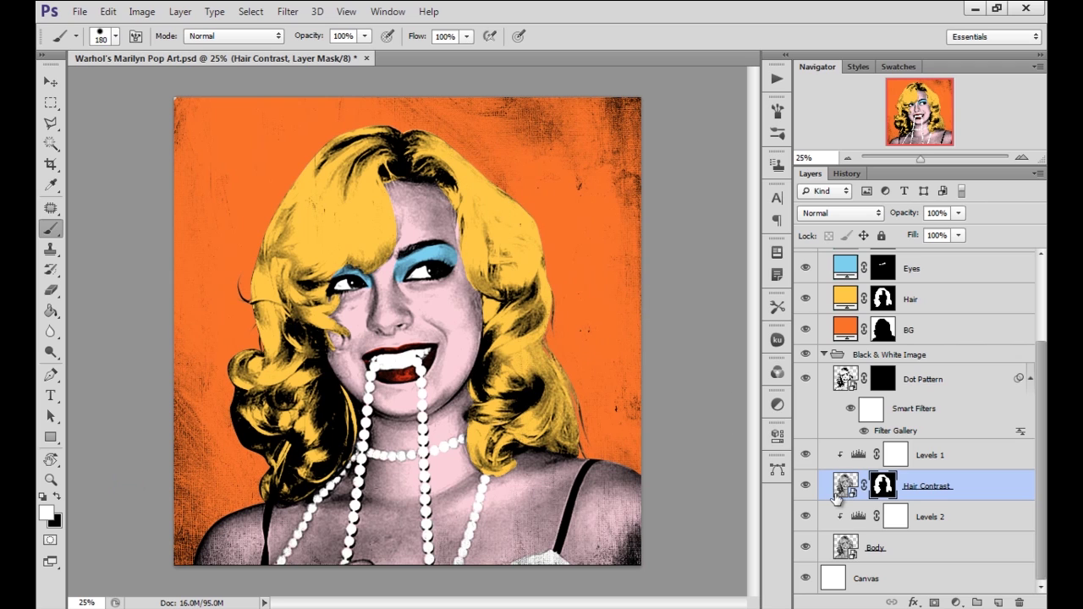
# Set the Levels 1 adjustment's input levels to 35, 1.44 and 146 for the hair.
pyautogui.click(845, 484)
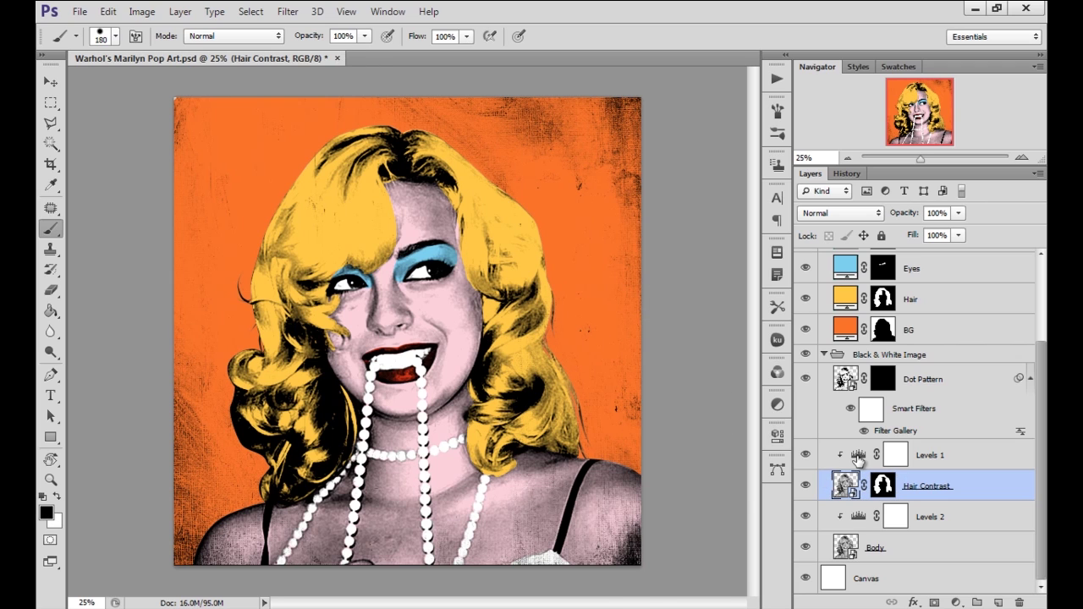
pyautogui.doubleClick(858, 456)
pyautogui.moveTo(626, 485); pyautogui.dragTo(589, 494)
pyautogui.moveTo(667, 485); pyautogui.dragTo(665, 485)
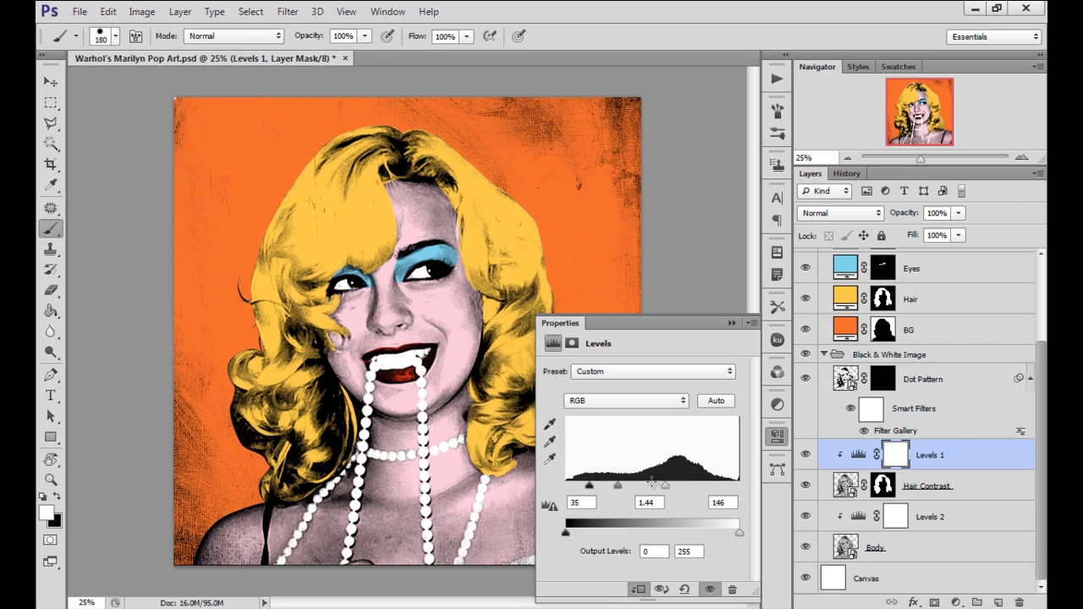
pyautogui.click(777, 436)
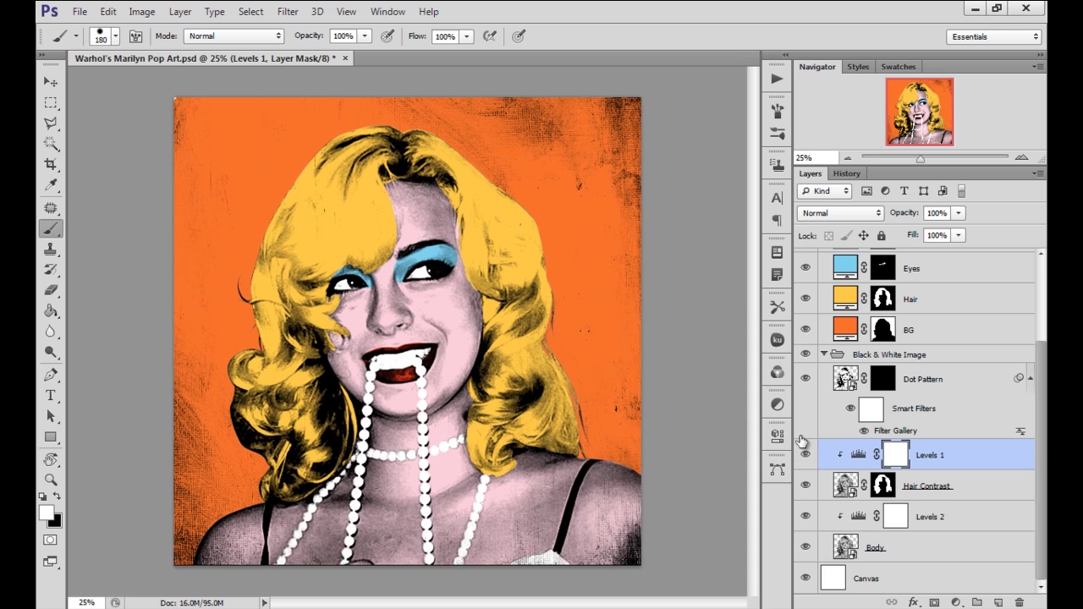
# Set the Levels 2 adjustment's input levels to 90, 1.14 and 192 for the body.
pyautogui.doubleClick(859, 517)
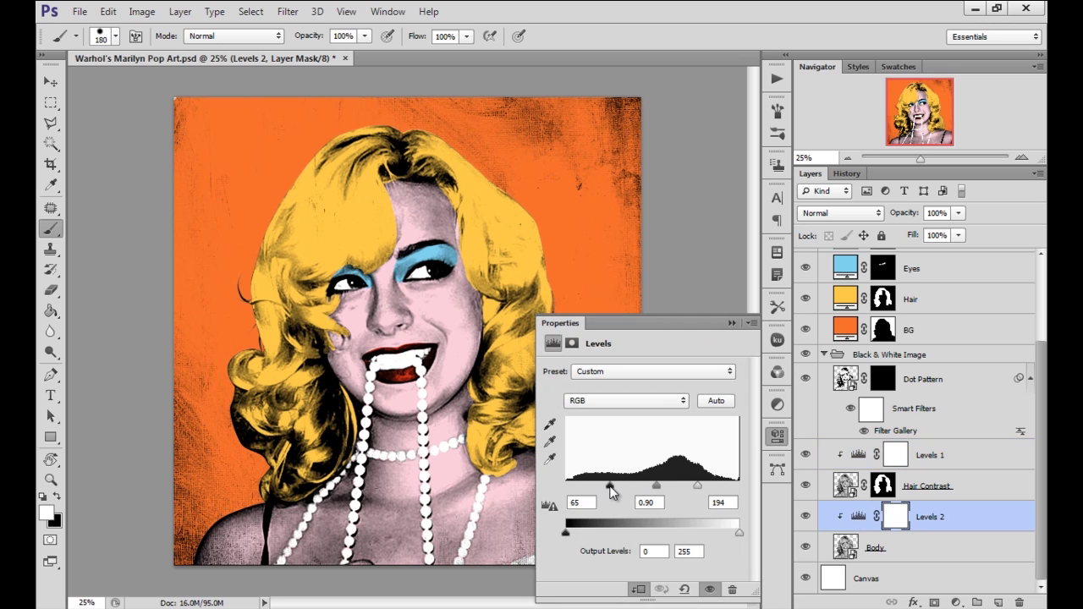
pyautogui.moveTo(618, 487); pyautogui.dragTo(694, 485)
pyautogui.moveTo(624, 486); pyautogui.dragTo(659, 489)
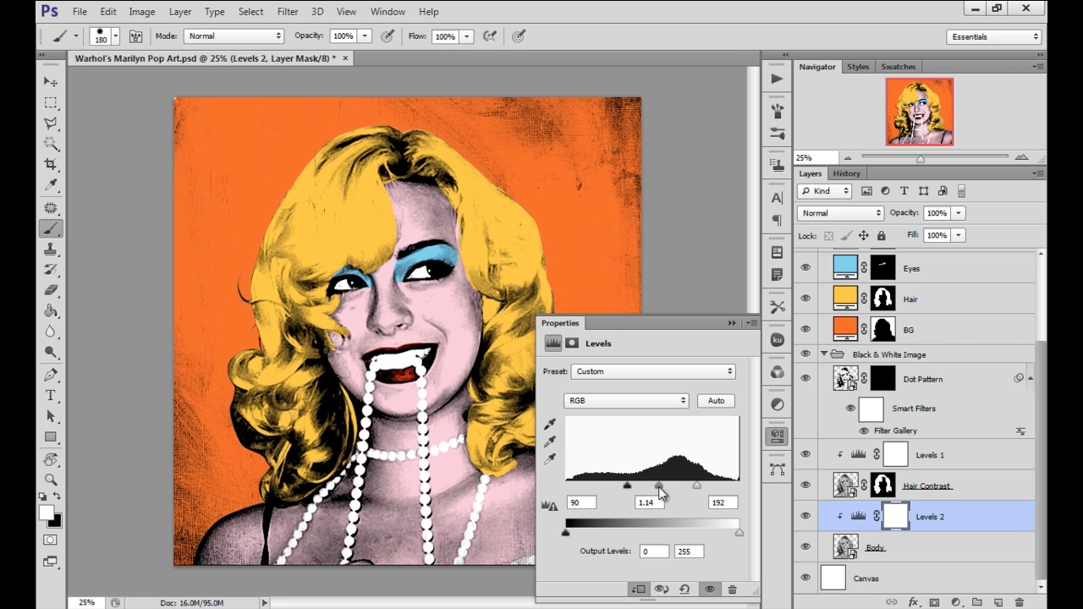
pyautogui.click(780, 445)
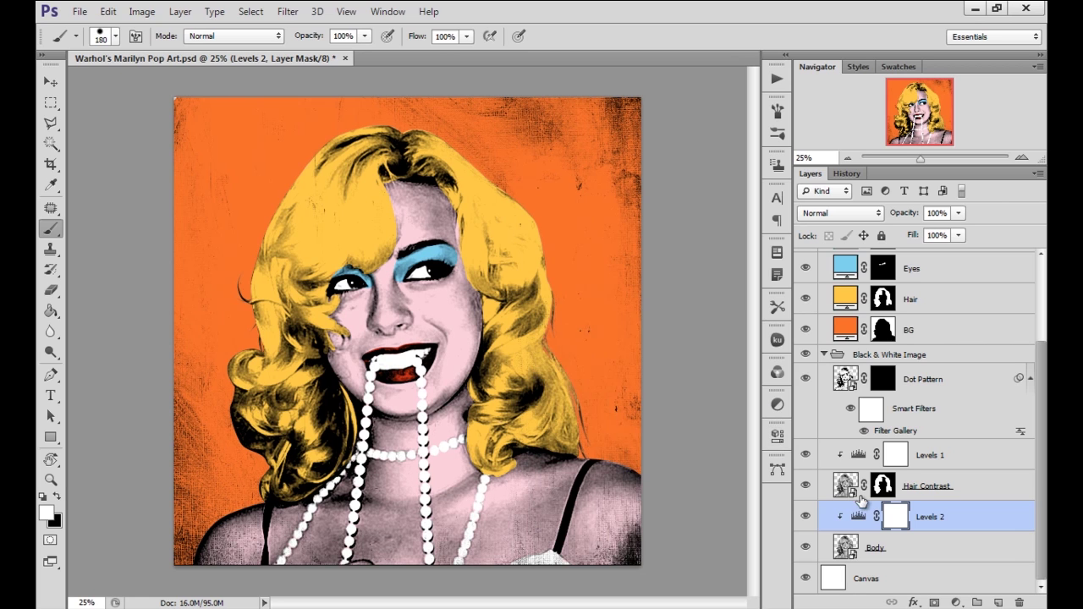
# Set the Dot Pattern layer's Halftone Pattern size to 3, disabling its layer mask while editing the filter and re-enabling it after applying.
pyautogui.keyDown('shift'); pyautogui.click(883, 383); pyautogui.keyUp('shift')
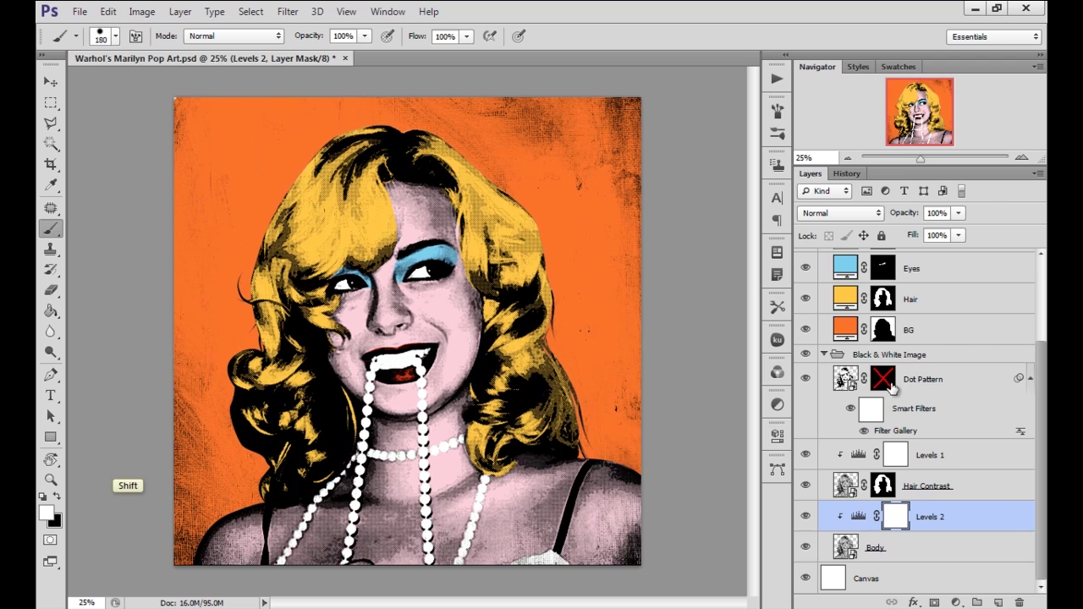
pyautogui.click(901, 431)
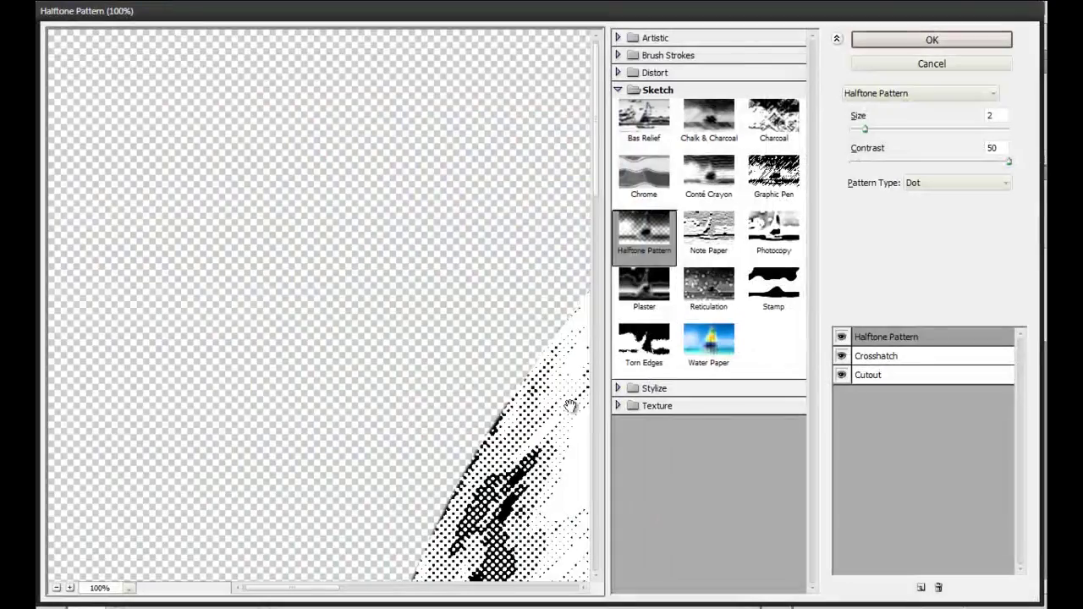
pyautogui.click(55, 587)
pyautogui.click(56, 587)
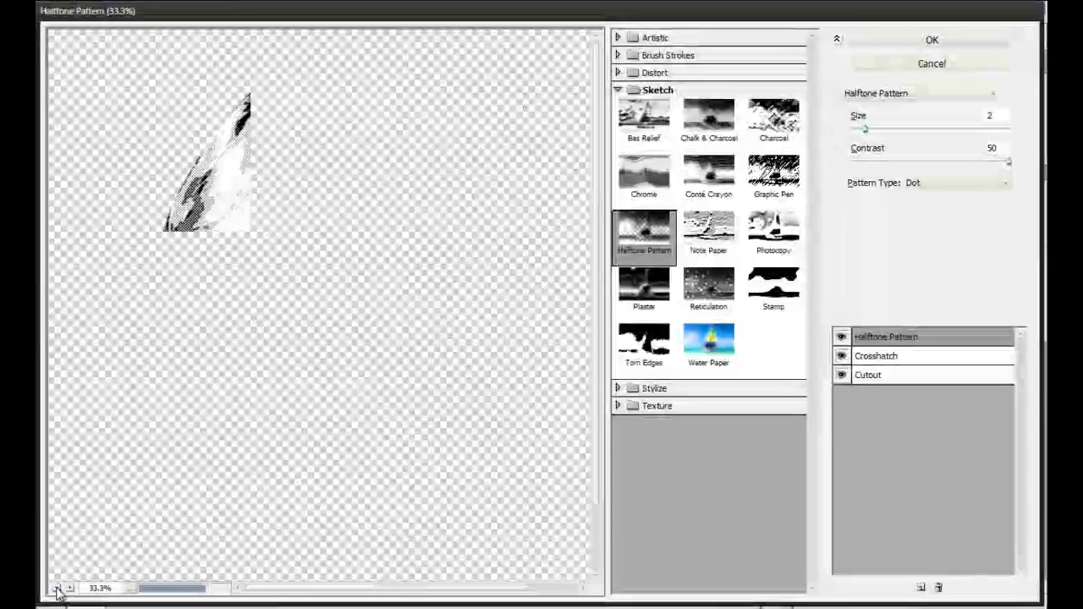
pyautogui.doubleClick(988, 115)
pyautogui.write('3')
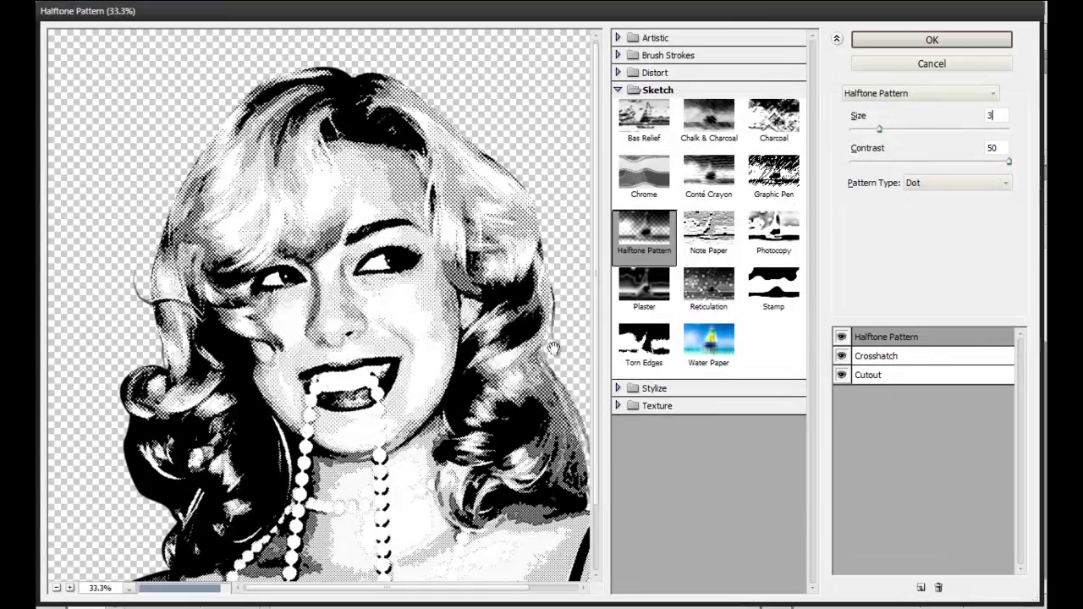
pyautogui.click(975, 48)
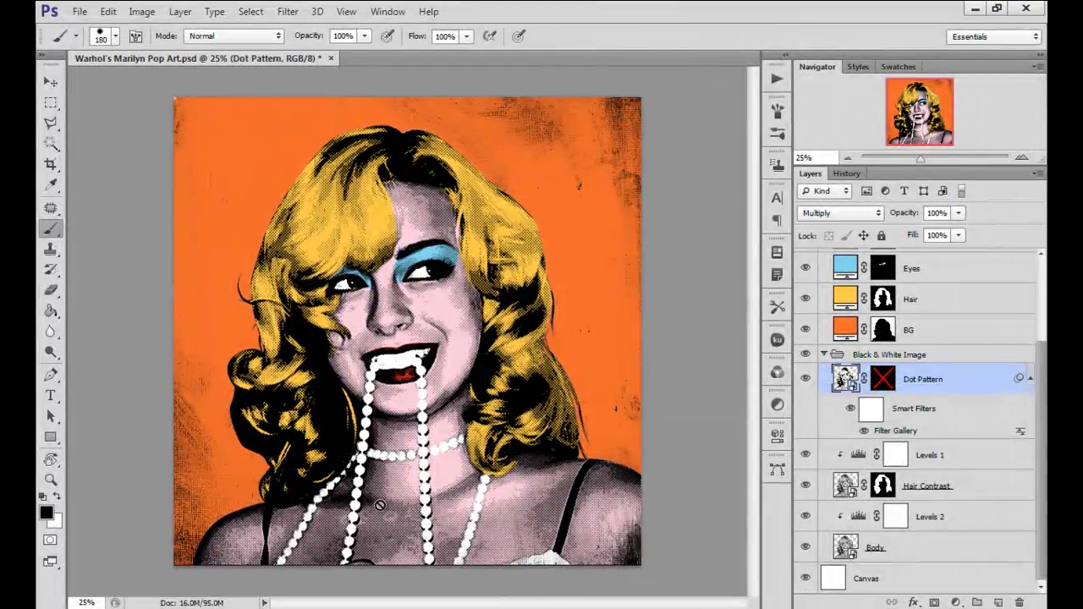
pyautogui.keyDown('shift'); pyautogui.click(882, 381); pyautogui.keyUp('shift')
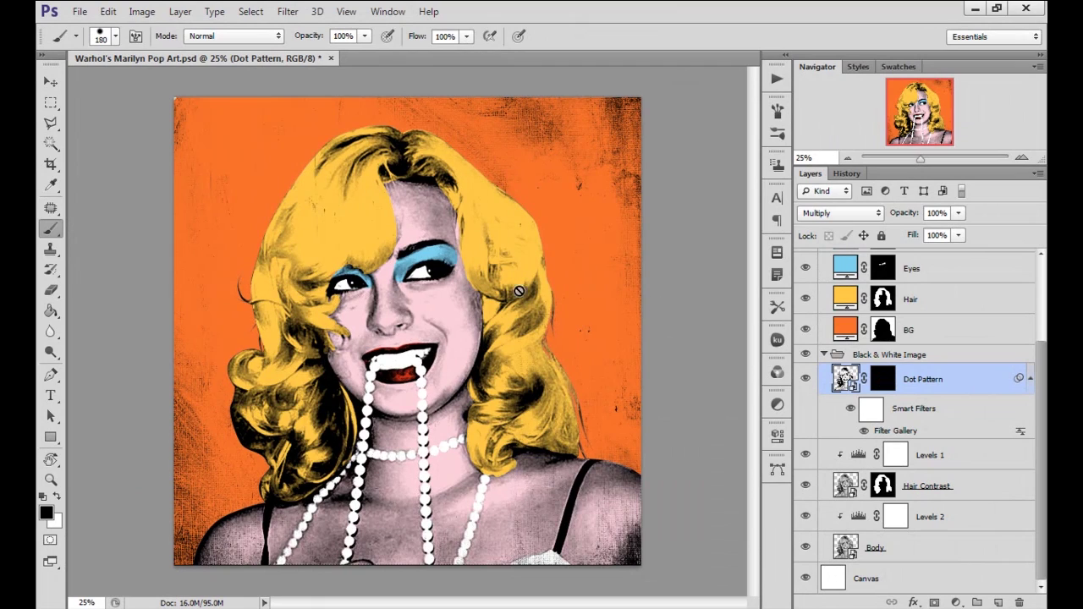
# Paint the forehead into the Dot Pattern layer's mask in white, undoing an oversized stroke and reducing the brush to 133 px.
pyautogui.click(881, 379)
pyautogui.press('x')
pyautogui.moveTo(417, 193)
pyautogui.mouseDown()
pyautogui.moveTo(406, 195)
pyautogui.moveTo(448, 227)
pyautogui.moveTo(483, 314)
pyautogui.mouseUp()
pyautogui.hotkey('ctrl', 'z')
pyautogui.press('[')
pyautogui.press('[')
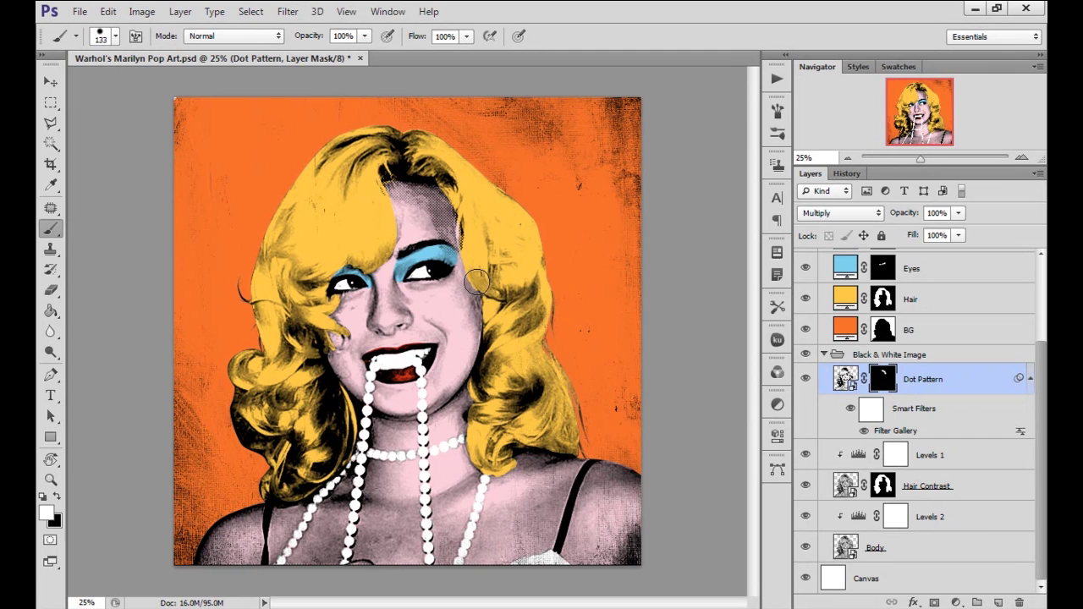
# Paint the shaded face, neck and shoulder areas into the Dot Pattern mask with an 88 px white brush, and reduce the brush to 46 px.
pyautogui.rightClick(476, 282)
pyautogui.moveTo(570, 319); pyautogui.dragTo(565, 319)
pyautogui.press('Return')
pyautogui.moveTo(462, 282)
pyautogui.mouseDown()
pyautogui.moveTo(481, 317)
pyautogui.moveTo(474, 394)
pyautogui.mouseUp()
pyautogui.moveTo(341, 285)
pyautogui.mouseDown()
pyautogui.moveTo(356, 288)
pyautogui.moveTo(364, 322)
pyautogui.moveTo(353, 393)
pyautogui.mouseUp()
pyautogui.moveTo(403, 286)
pyautogui.mouseDown()
pyautogui.moveTo(428, 318)
pyautogui.moveTo(437, 375)
pyautogui.moveTo(379, 389)
pyautogui.moveTo(465, 395)
pyautogui.moveTo(479, 458)
pyautogui.moveTo(560, 469)
pyautogui.moveTo(652, 512)
pyautogui.mouseUp()
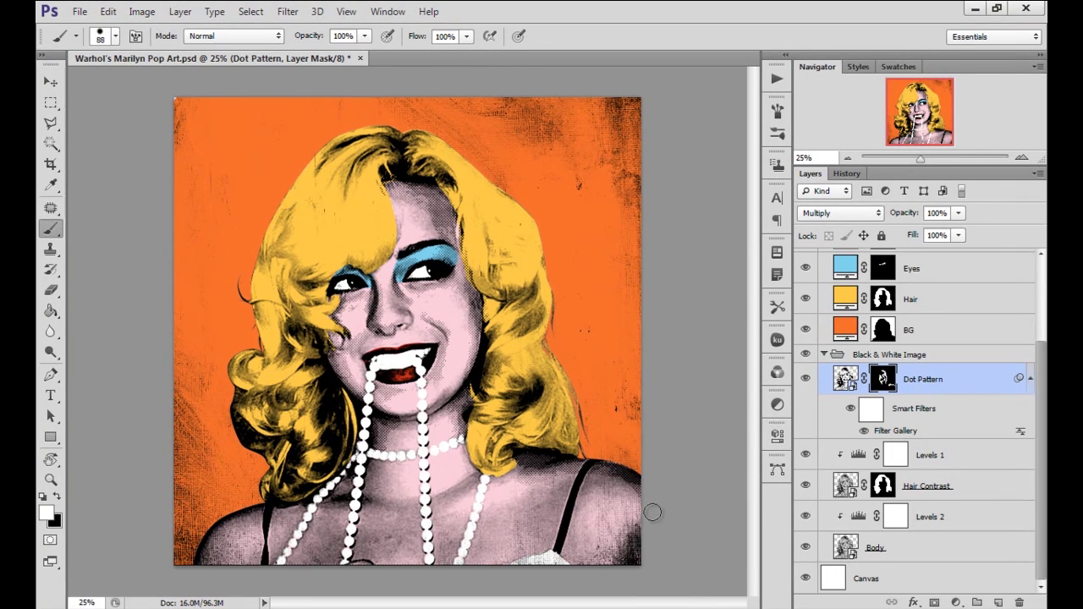
pyautogui.moveTo(698, 347)
pyautogui.mouseDown()
pyautogui.moveTo(649, 519)
pyautogui.moveTo(570, 476)
pyautogui.moveTo(461, 489)
pyautogui.moveTo(372, 472)
pyautogui.moveTo(237, 532)
pyautogui.moveTo(317, 516)
pyautogui.moveTo(494, 539)
pyautogui.moveTo(456, 567)
pyautogui.moveTo(448, 507)
pyautogui.moveTo(438, 584)
pyautogui.moveTo(378, 528)
pyautogui.moveTo(283, 513)
pyautogui.mouseUp()
pyautogui.rightClick(612, 570)
pyautogui.moveTo(664, 442); pyautogui.dragTo(642, 443)
pyautogui.press('Return')
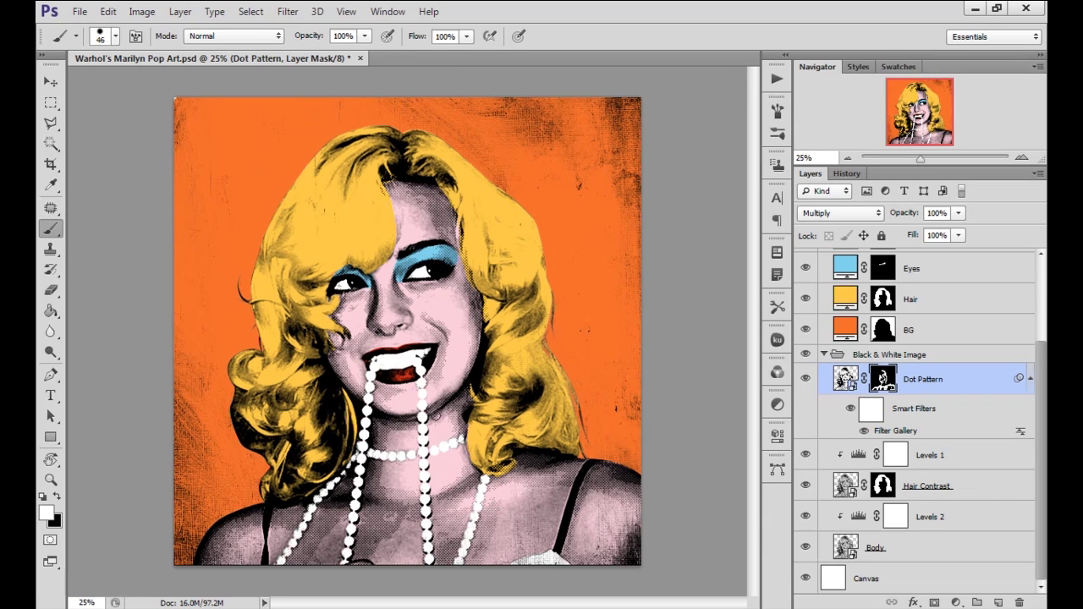
# Collapse the Black & White Image group, select the Colors group and play the Pink action from the Warhol's Marylin set.
pyautogui.click(824, 355)
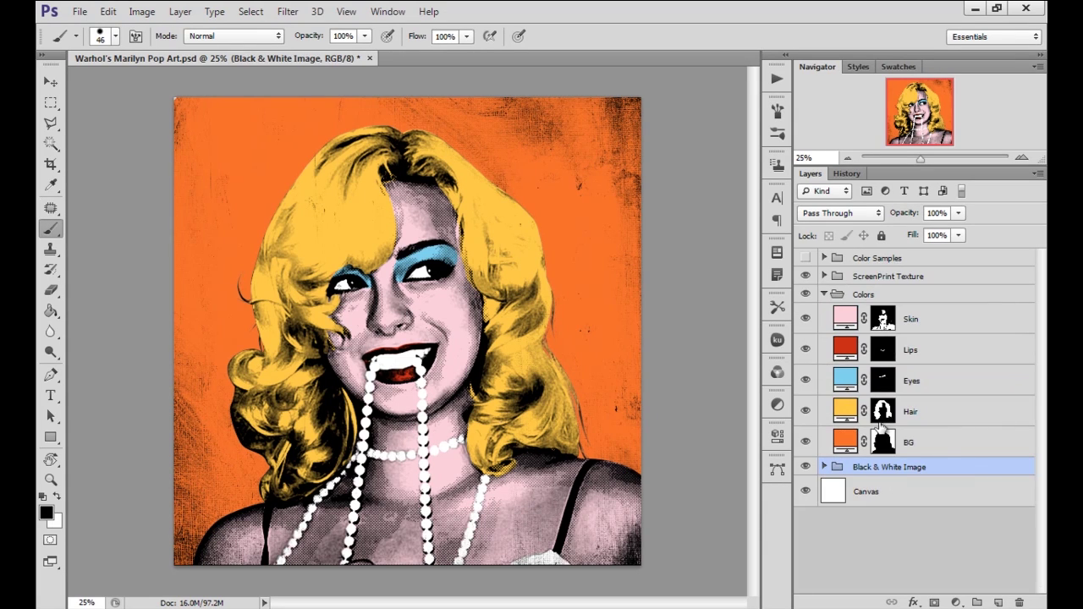
pyautogui.click(833, 297)
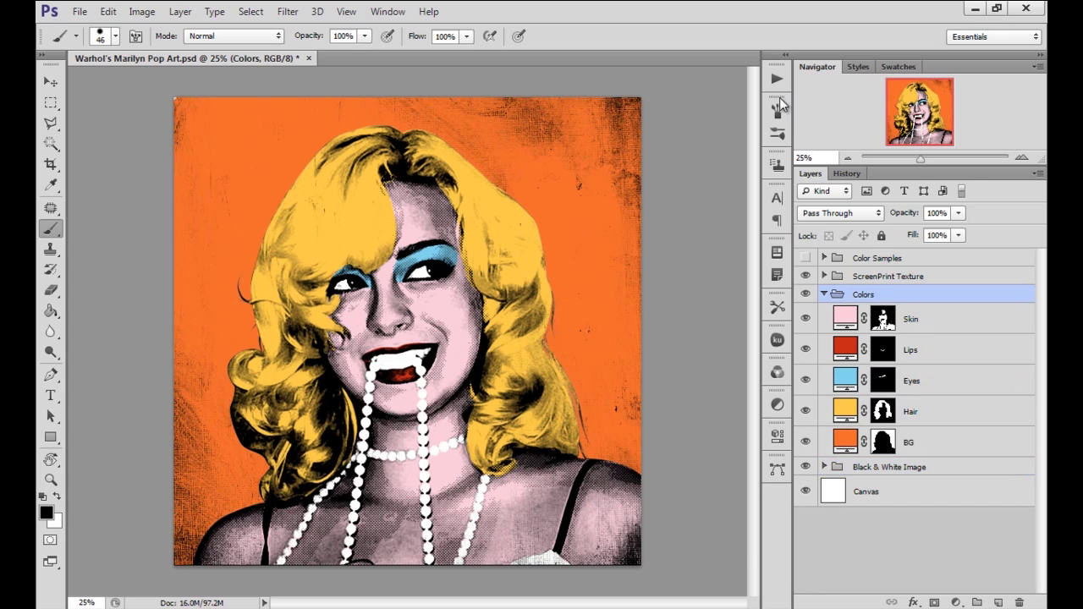
pyautogui.click(776, 79)
pyautogui.click(677, 196)
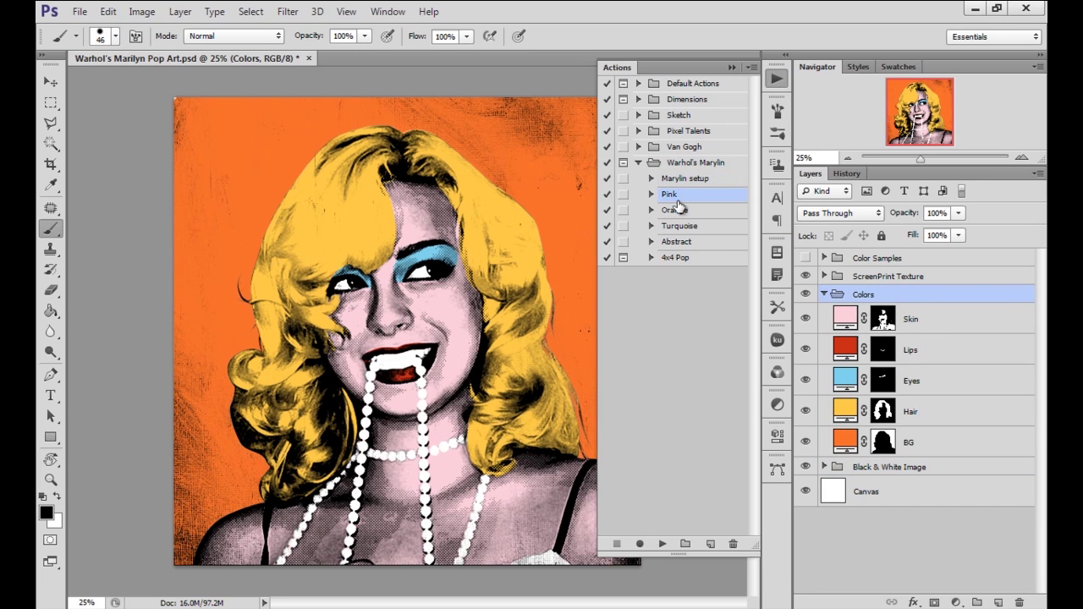
pyautogui.click(662, 544)
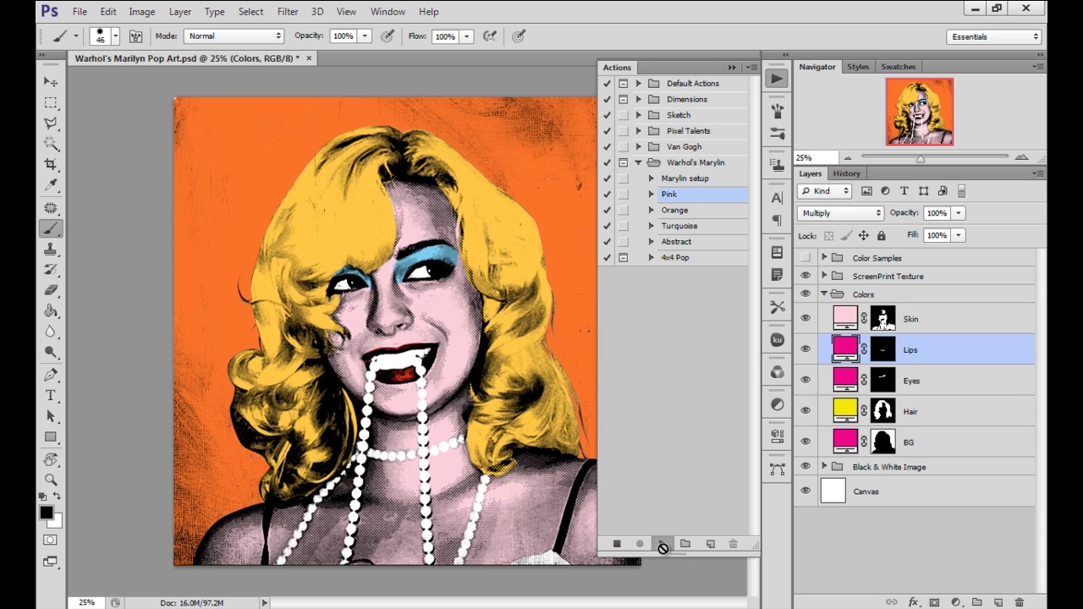
# Try the Orange and Turquoise color scheme actions on the portrait, one after the other.
pyautogui.click(685, 212)
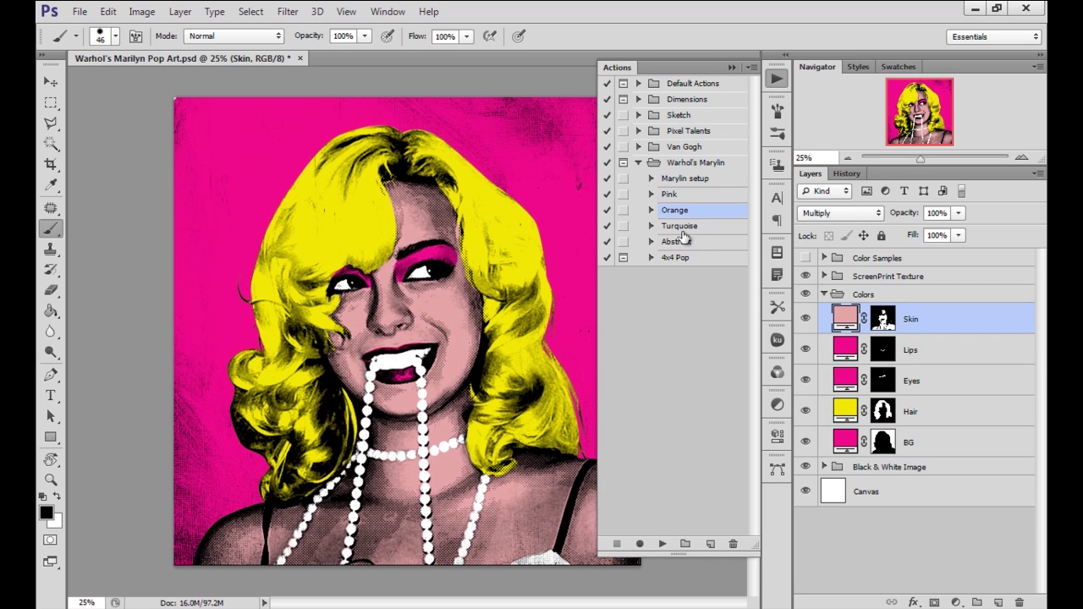
pyautogui.click(661, 544)
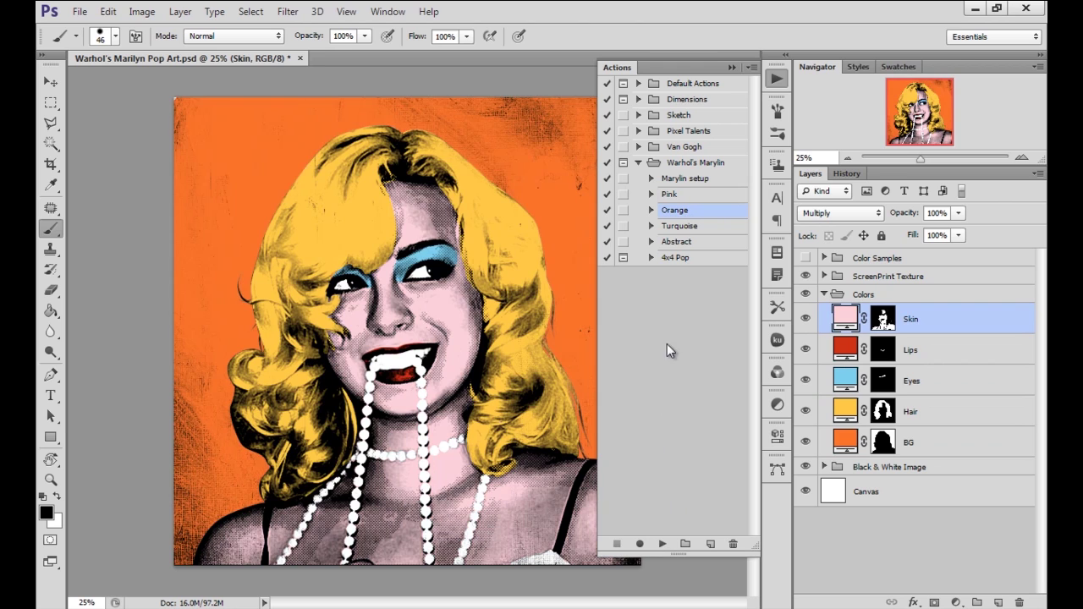
pyautogui.click(677, 228)
pyautogui.click(661, 544)
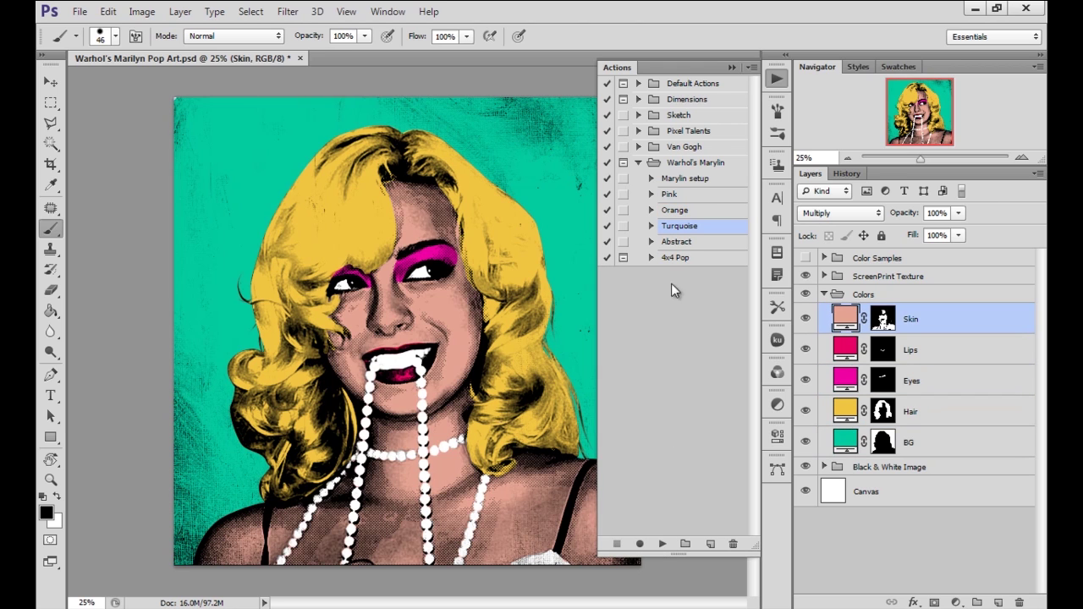
# Play the Abstract action to recolor the portrait's color layers.
pyautogui.click(677, 244)
pyautogui.click(662, 544)
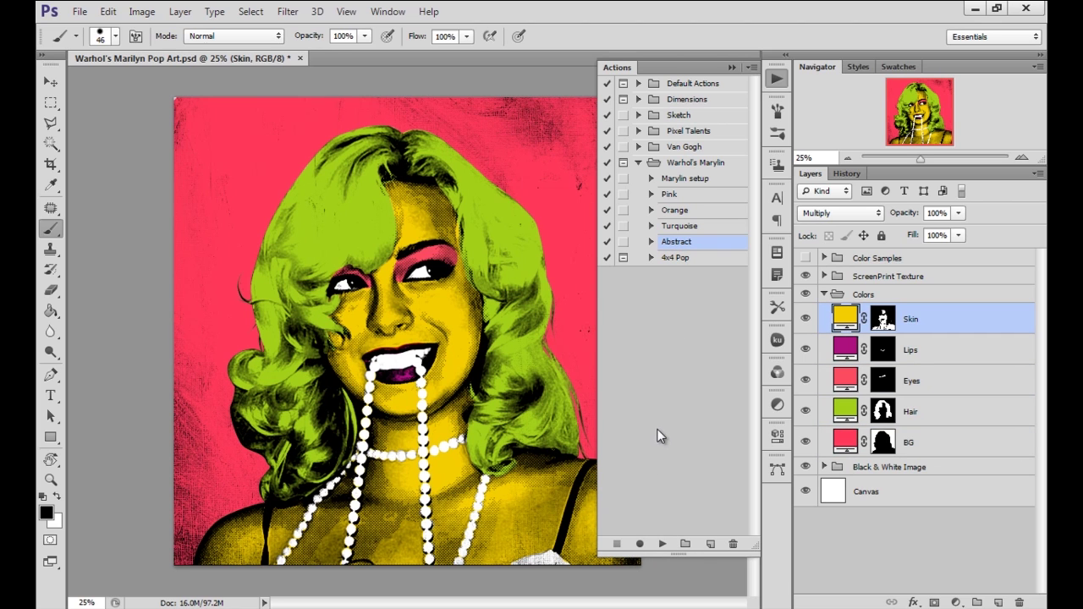
# Collapse the Colors group and play the 4x4 Pop action through to its end, accepting the image merge.
pyautogui.click(824, 295)
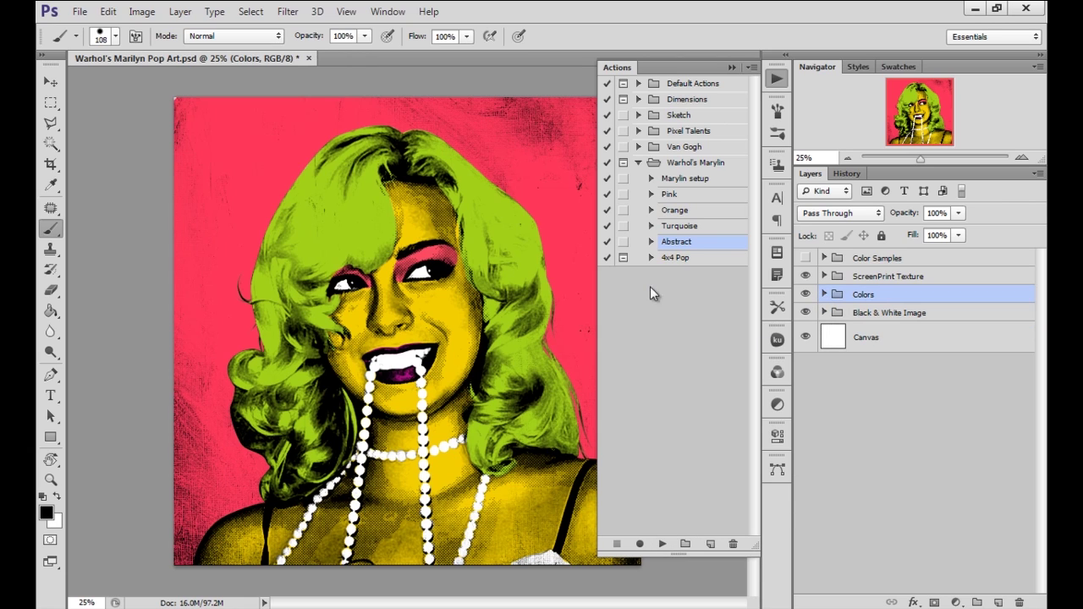
pyautogui.click(665, 259)
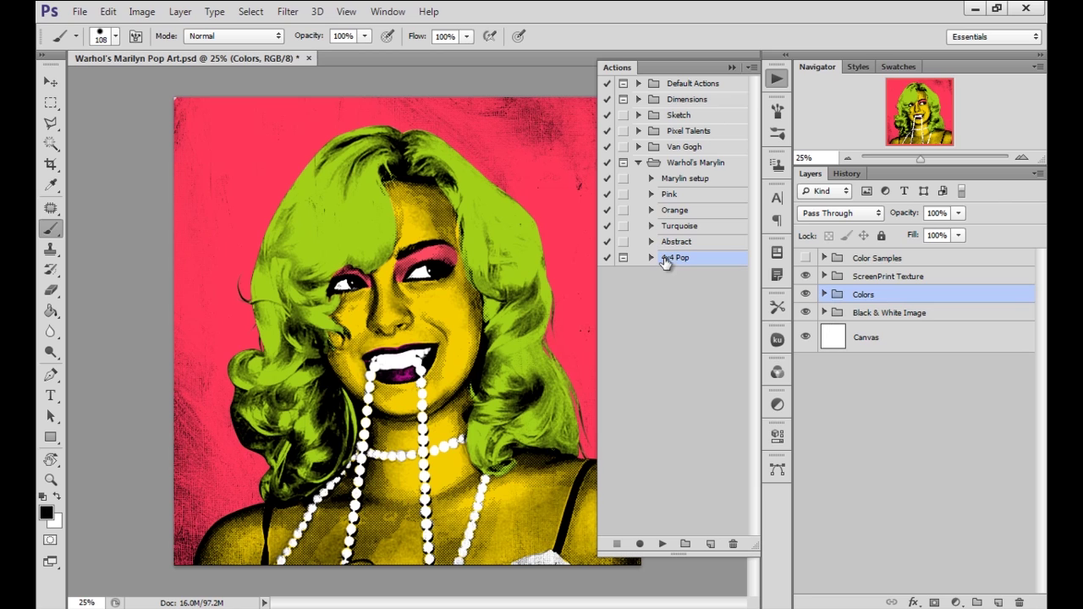
pyautogui.click(662, 544)
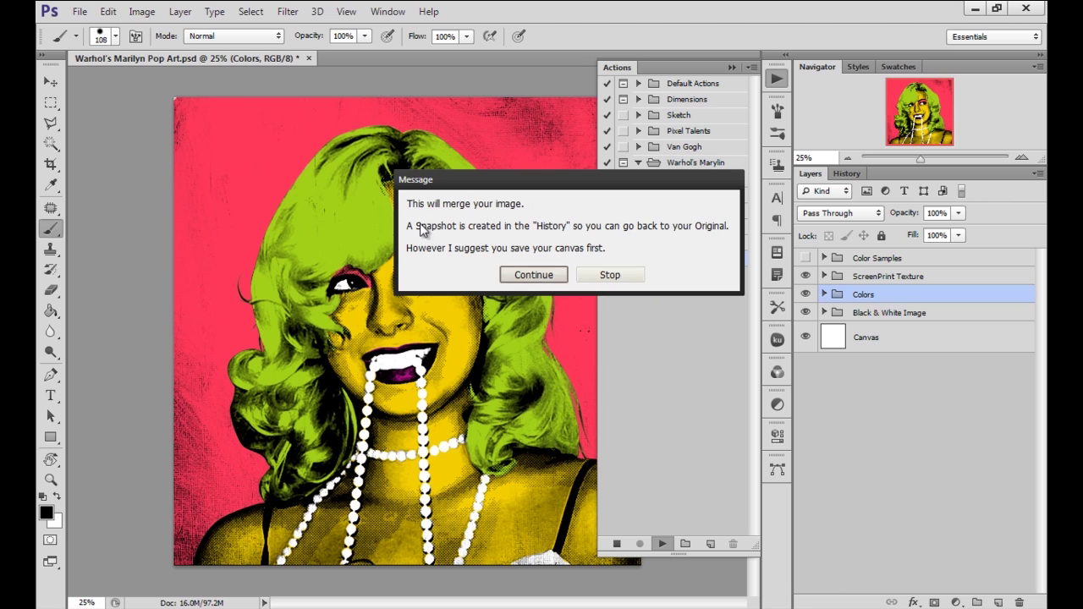
pyautogui.click(533, 275)
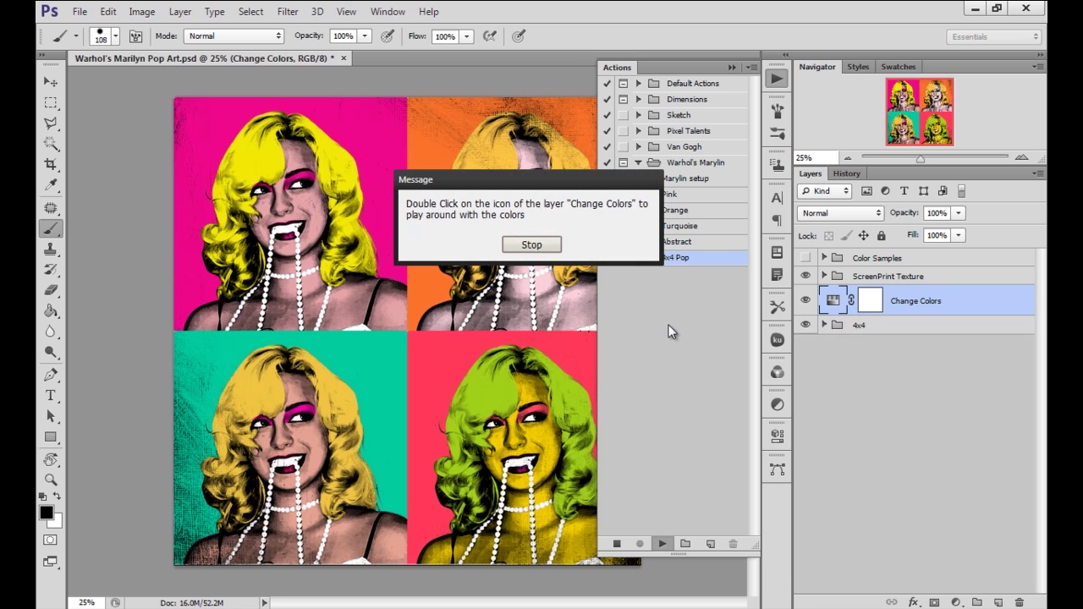
pyautogui.click(531, 246)
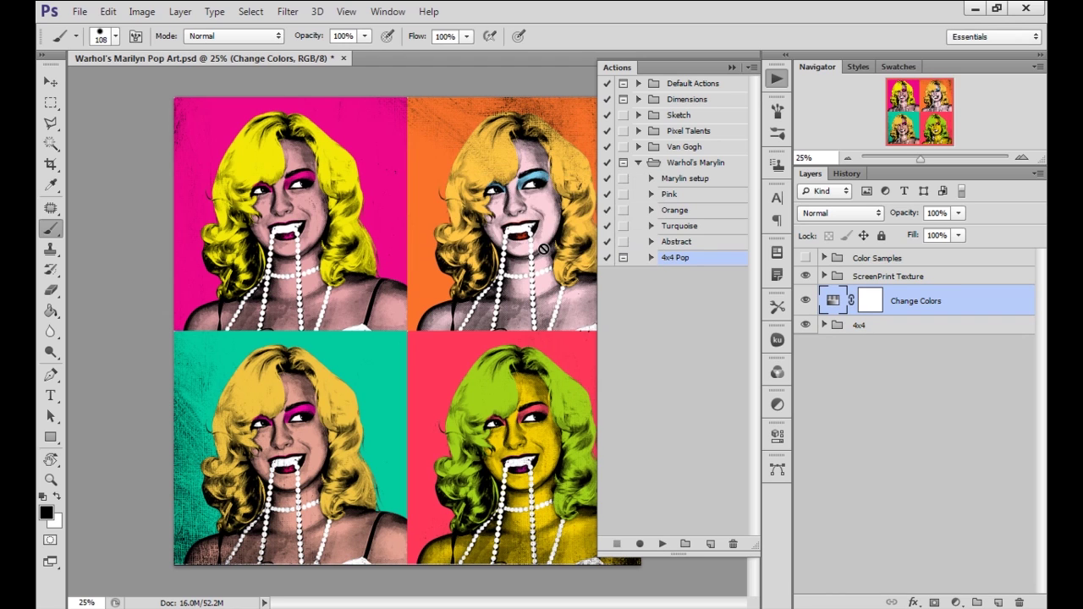
pyautogui.click(775, 78)
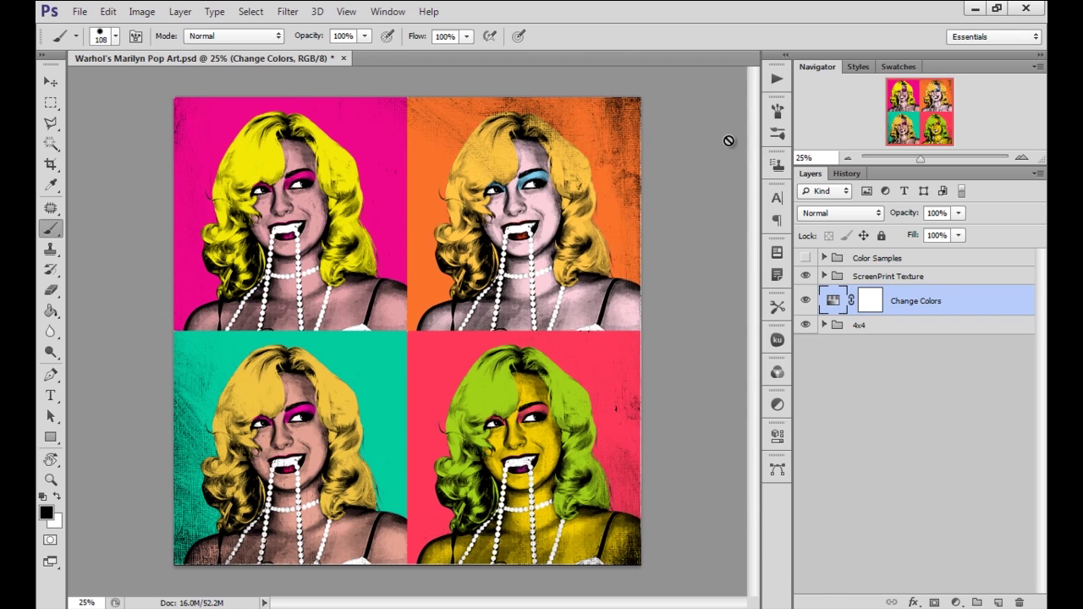
# Set the hue of the Change Colors Hue/Saturation adjustment layer to +31.
pyautogui.doubleClick(835, 303)
pyautogui.moveTo(641, 433); pyautogui.dragTo(670, 466)
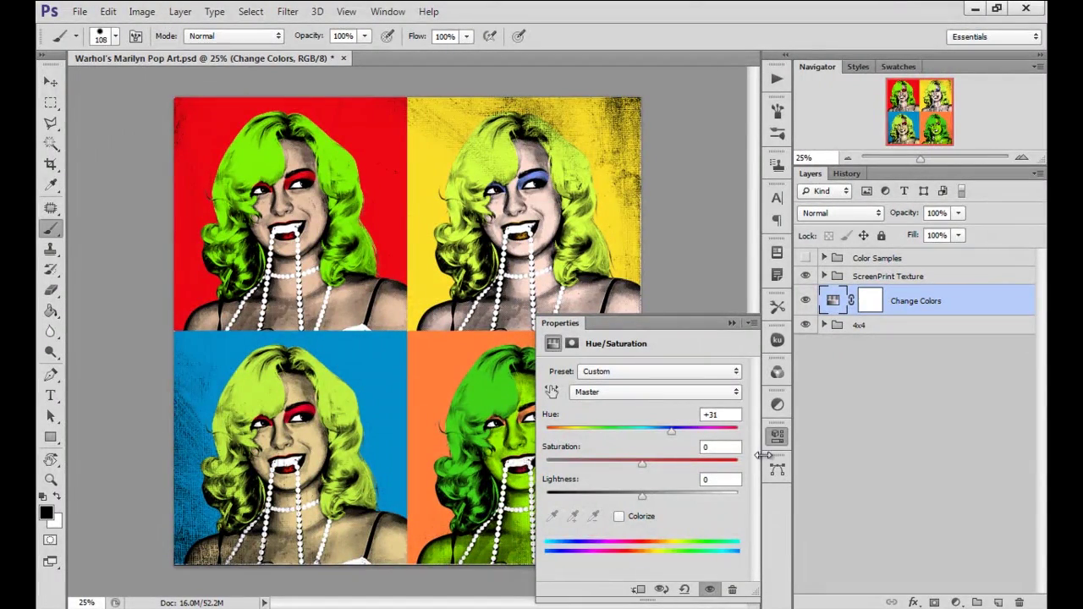
pyautogui.click(777, 437)
# Toggle the Change Colors layer to compare the four-panel artwork with and without the hue shift, leaving the layer hidden.
pyautogui.click(805, 301)
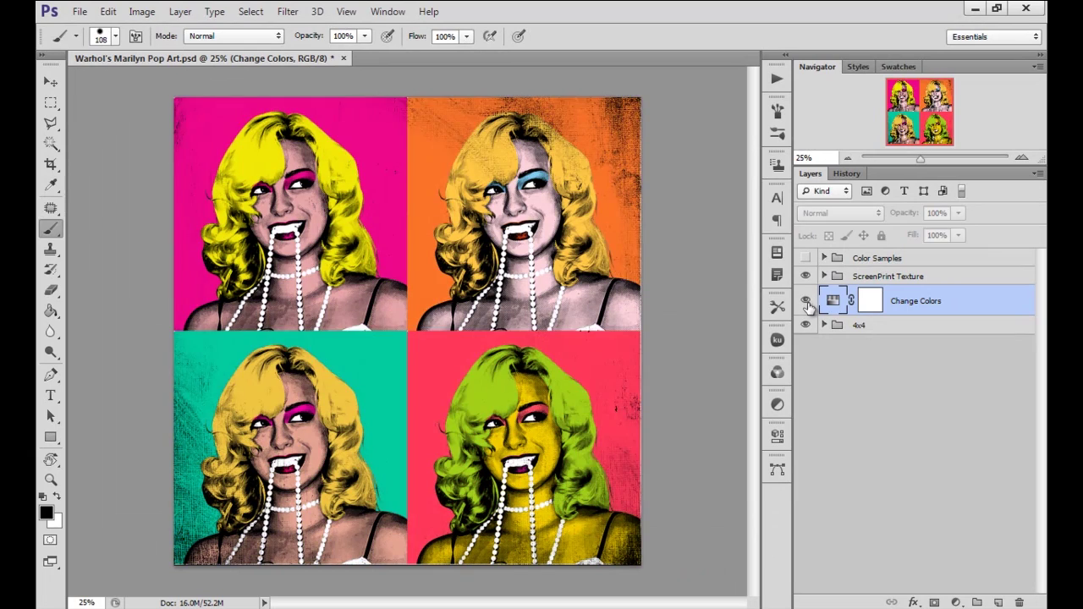
pyautogui.click(806, 301)
pyautogui.click(806, 303)
pyautogui.click(804, 300)
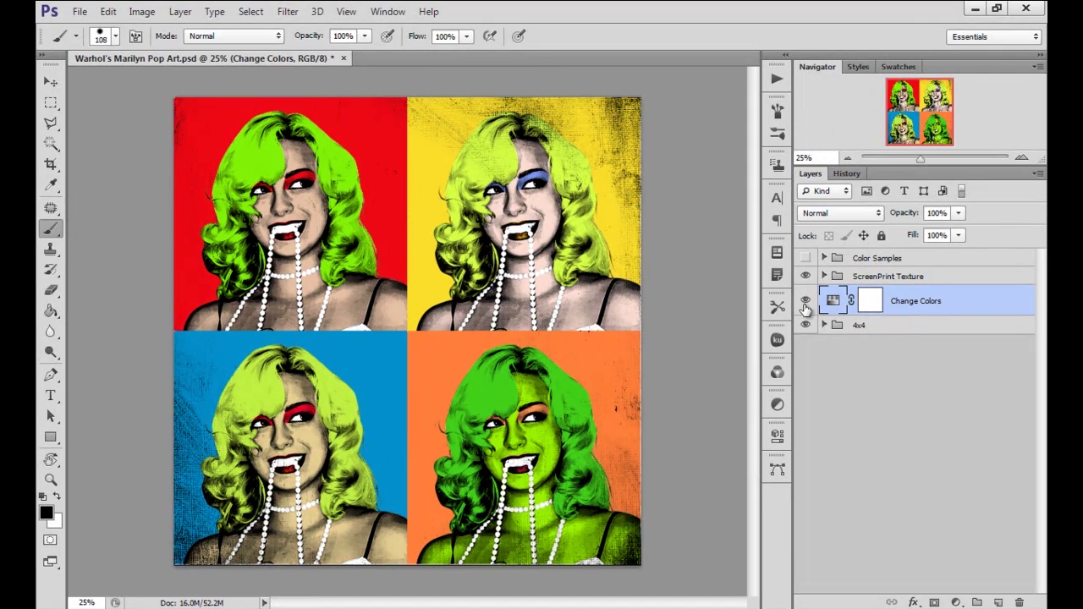
pyautogui.click(804, 305)
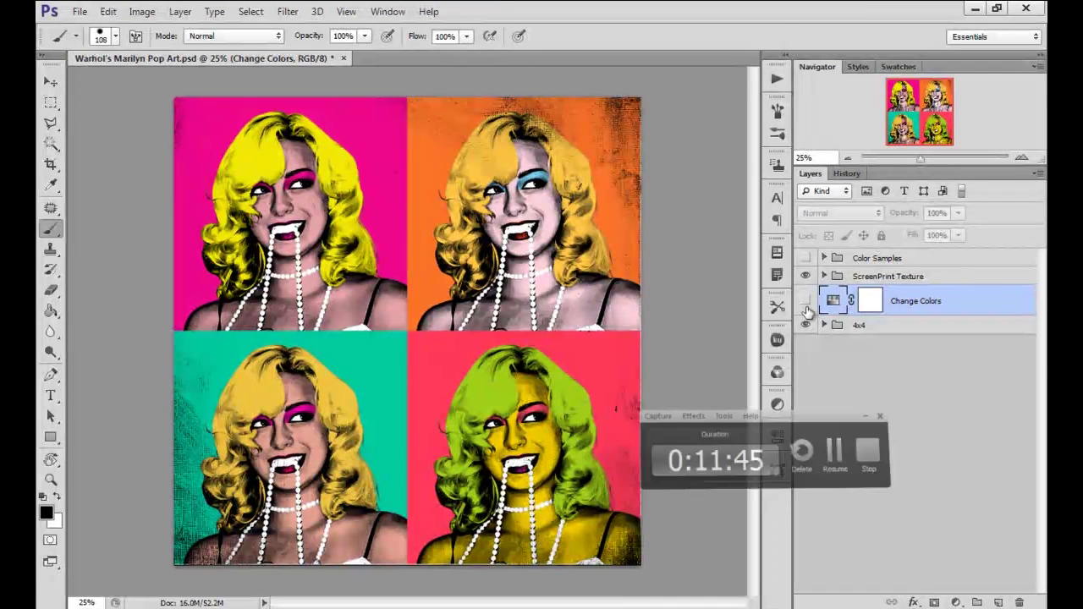
# Enlarge the artwork to 33.33% and view all four panels in full screen mode on a black background.
pyautogui.click(1022, 158)
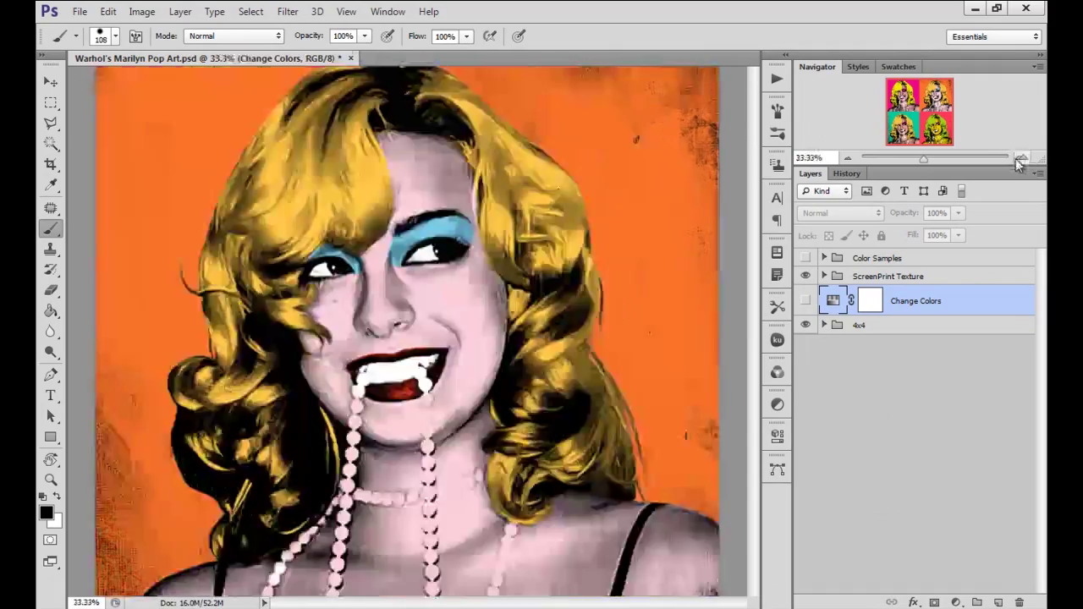
pyautogui.press('f')
pyautogui.press('f')
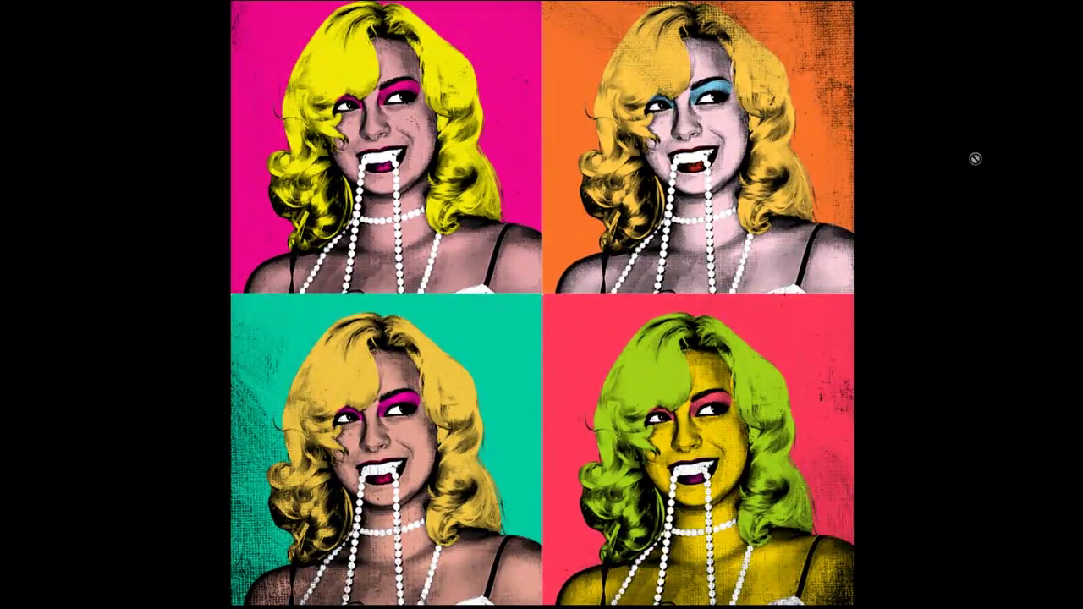
pyautogui.moveTo(1044, 161)
pyautogui.moveTo(885, 470); pyautogui.dragTo(885, 482)
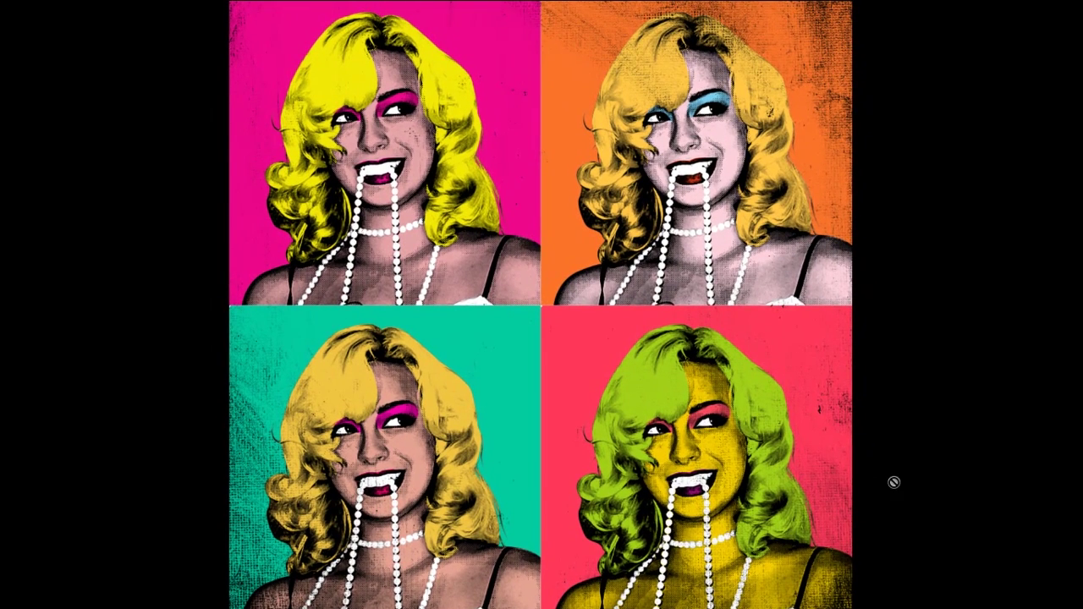